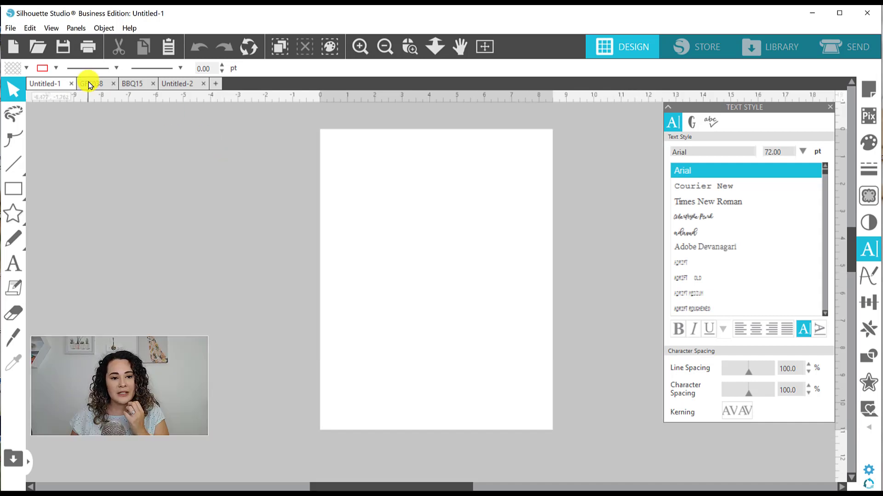
# Open the GFT038 design and move both text lines onto the blank area between the two multi-tool outlines.
pyautogui.click(90, 83)
pyautogui.scroll(2, 460, 265)
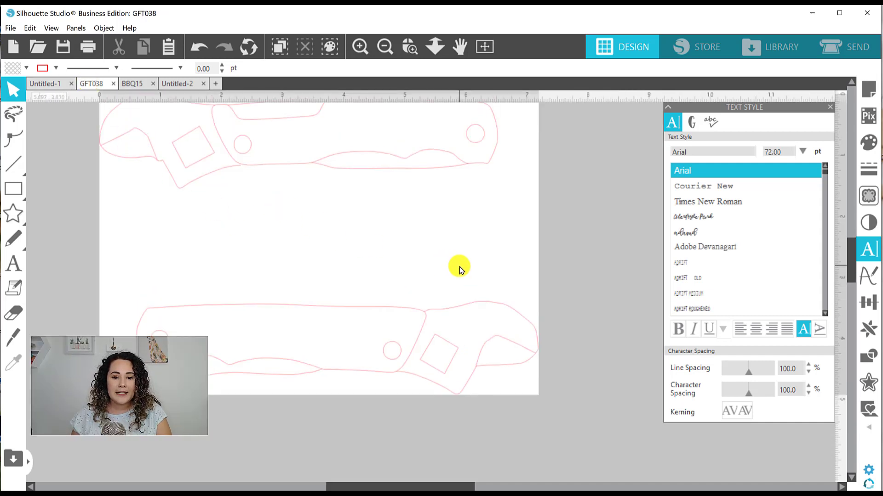
pyautogui.scroll(1, 461, 263)
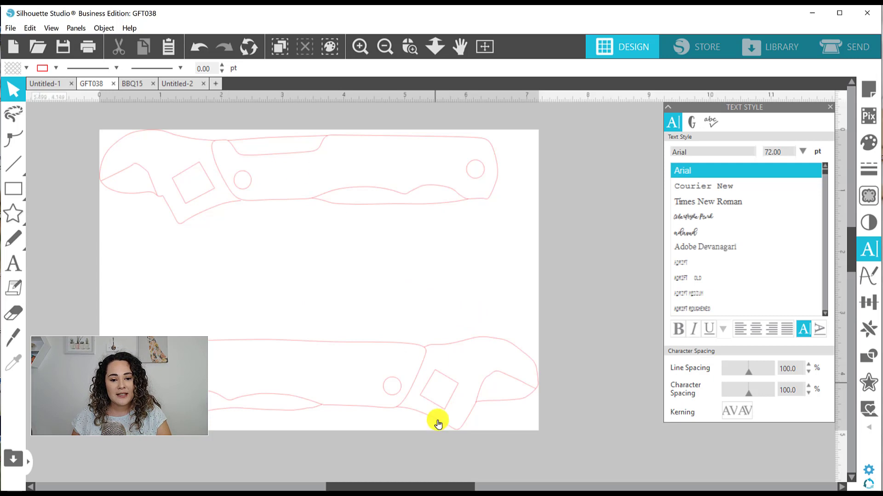
pyautogui.moveTo(440, 485); pyautogui.dragTo(411, 484)
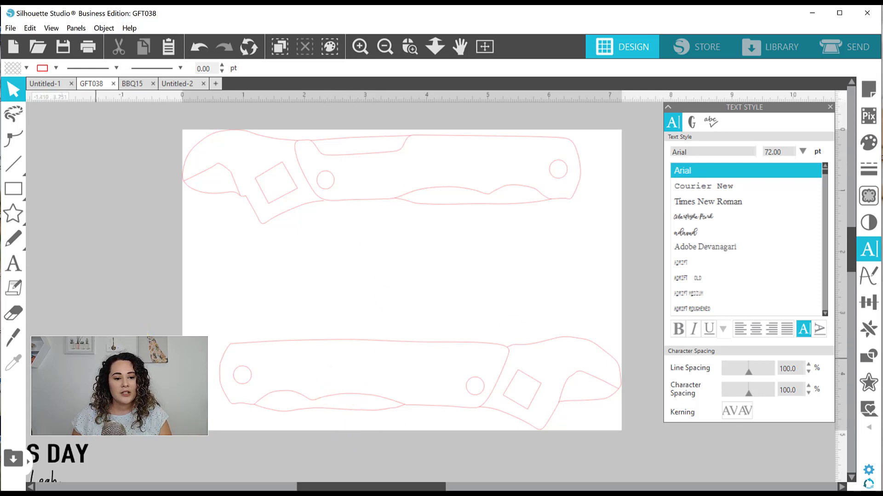
pyautogui.click(56, 475)
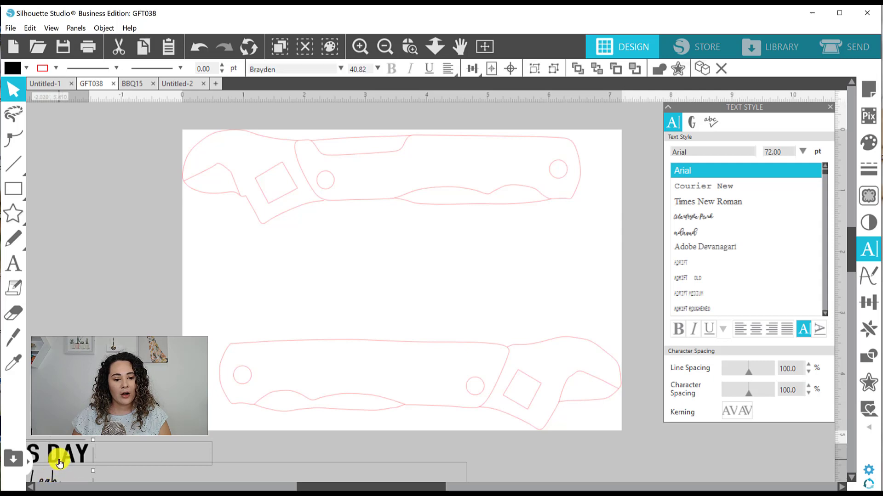
pyautogui.moveTo(59, 464); pyautogui.dragTo(454, 262)
pyautogui.click(174, 290)
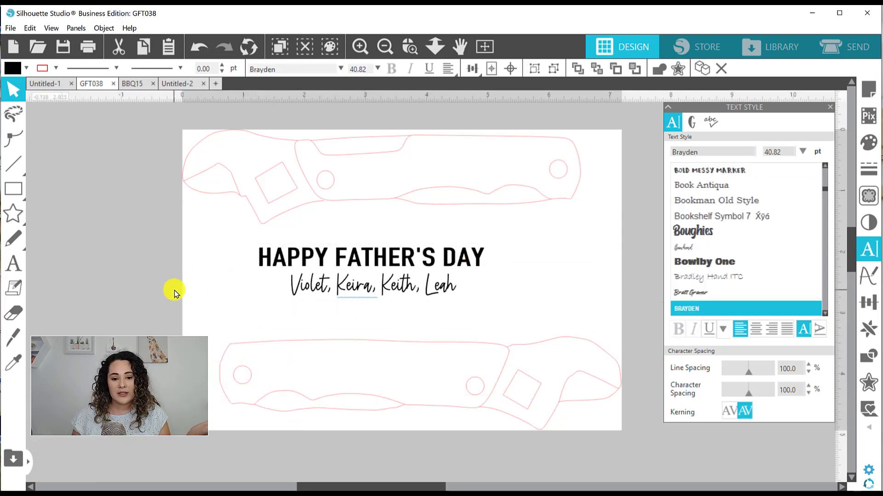
# Place a copy of the HAPPY FATHER'S DAY line and the names line below the page as a spare.
pyautogui.click(299, 247)
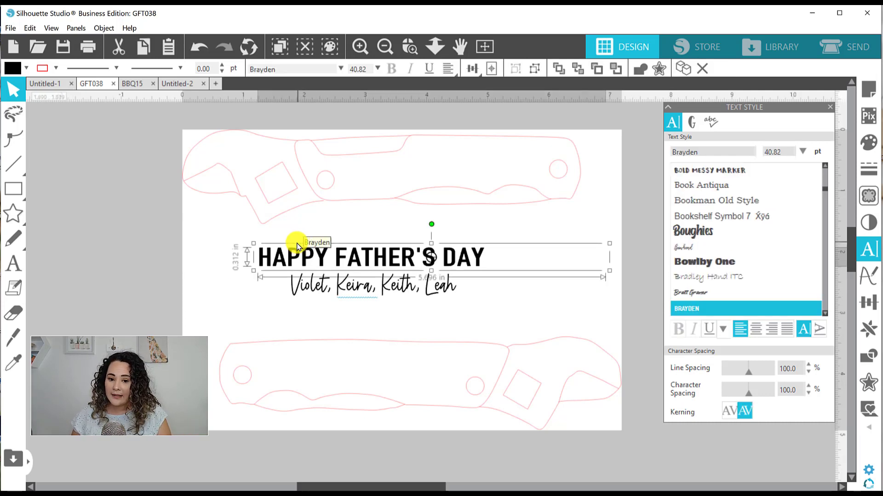
pyautogui.click(305, 294)
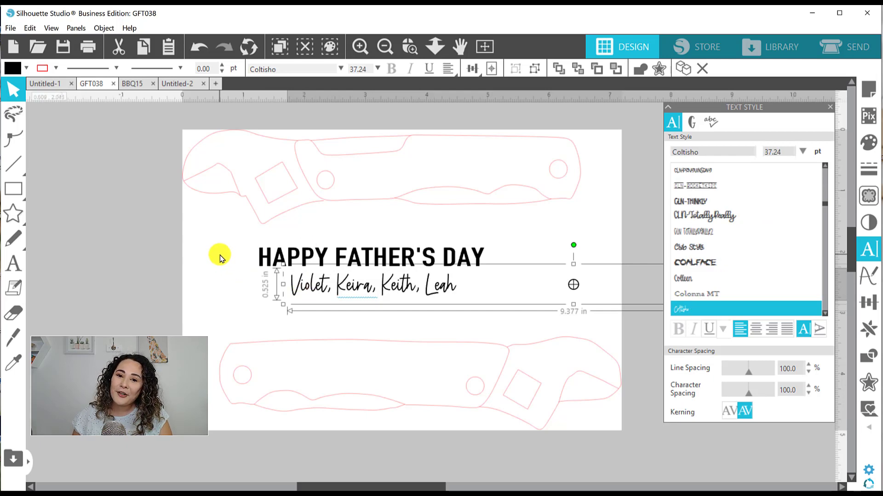
pyautogui.moveTo(211, 243); pyautogui.dragTo(139, 476)
pyautogui.click(180, 319)
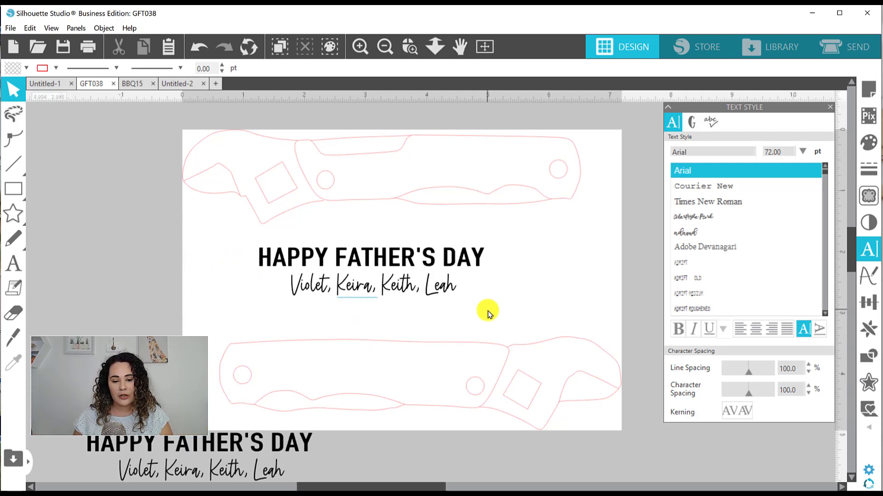
# Weld the script names line on the page and make it a compound path.
pyautogui.moveTo(487, 311); pyautogui.dragTo(417, 281)
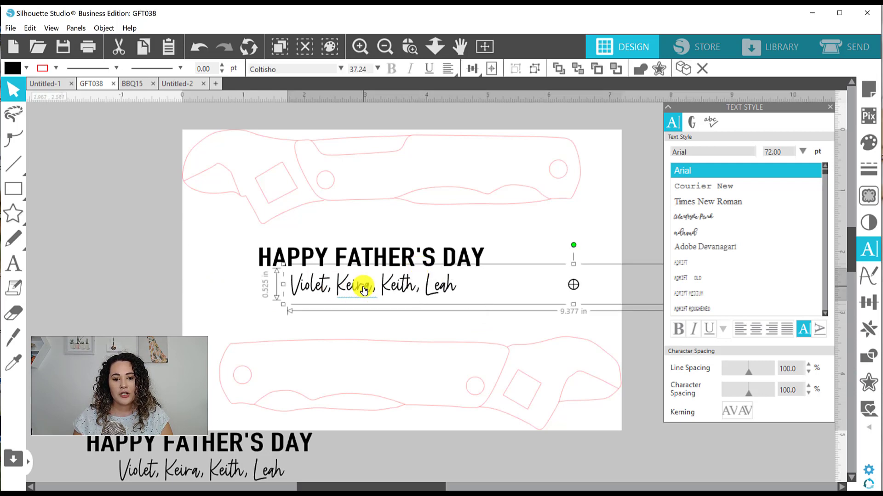
pyautogui.click(639, 70)
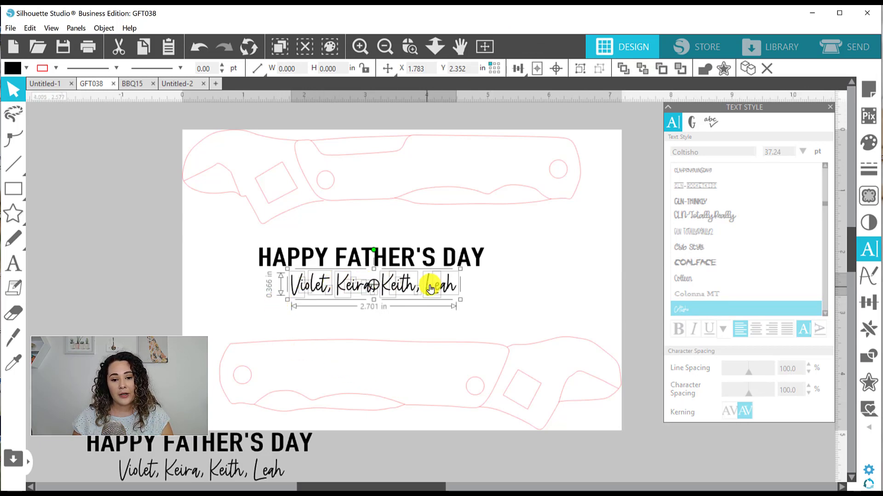
pyautogui.rightClick(303, 292)
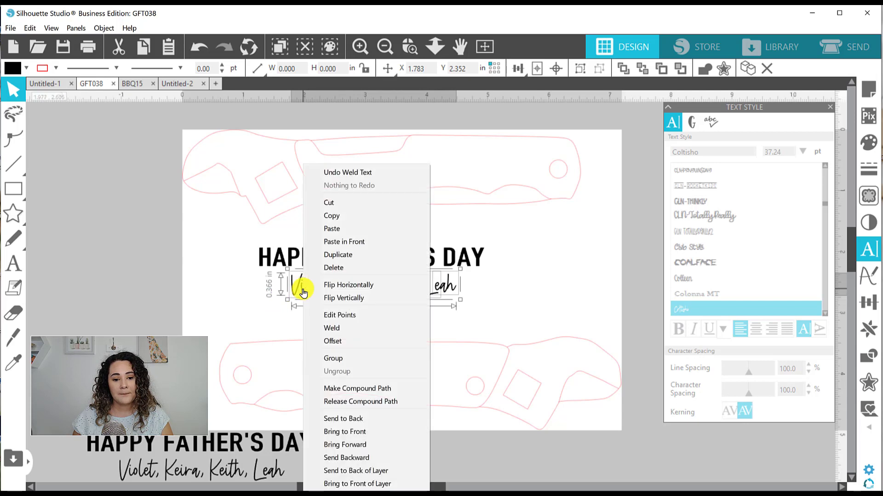
pyautogui.click(334, 389)
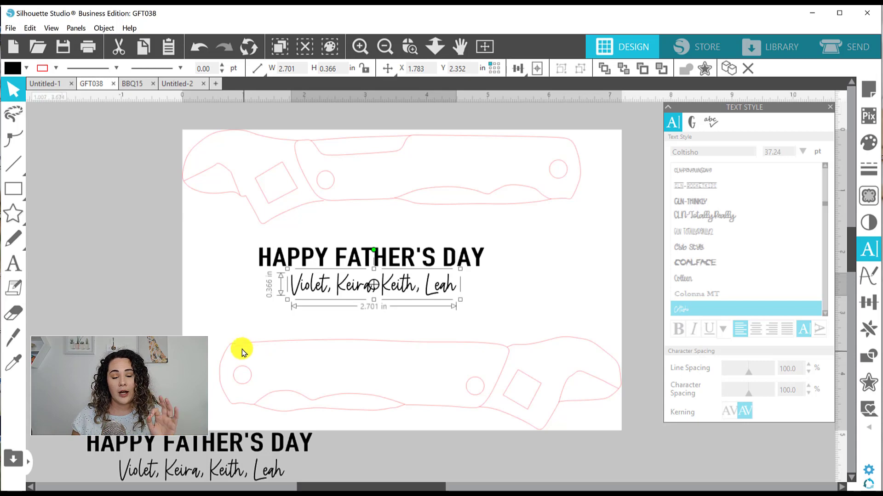
# Weld the HAPPY FATHER'S DAY line on the page and make it a compound path.
pyautogui.click(268, 264)
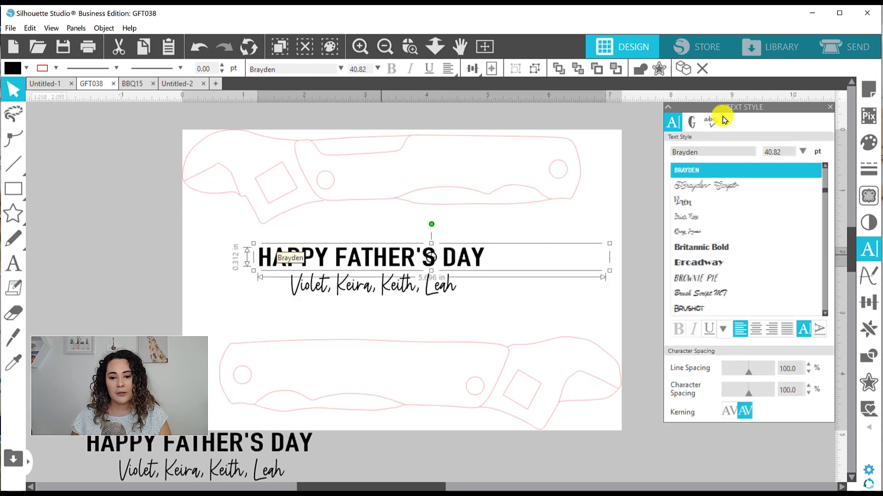
pyautogui.click(641, 69)
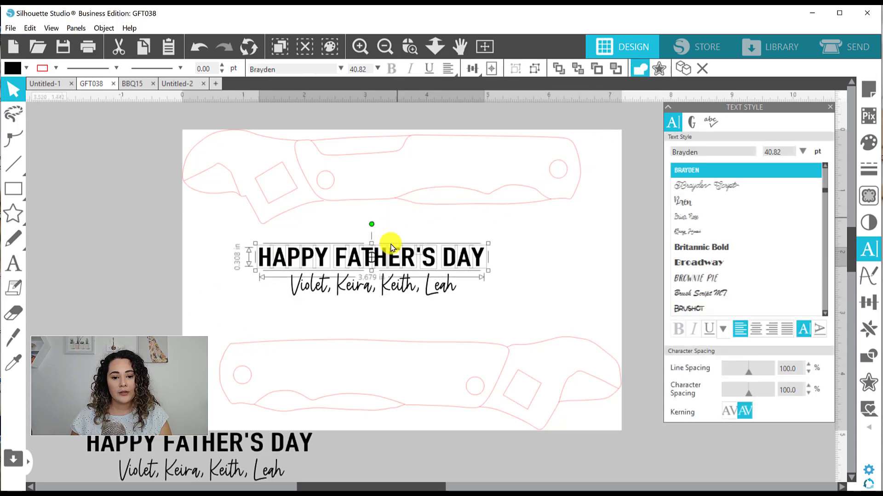
pyautogui.rightClick(400, 269)
pyautogui.click(446, 388)
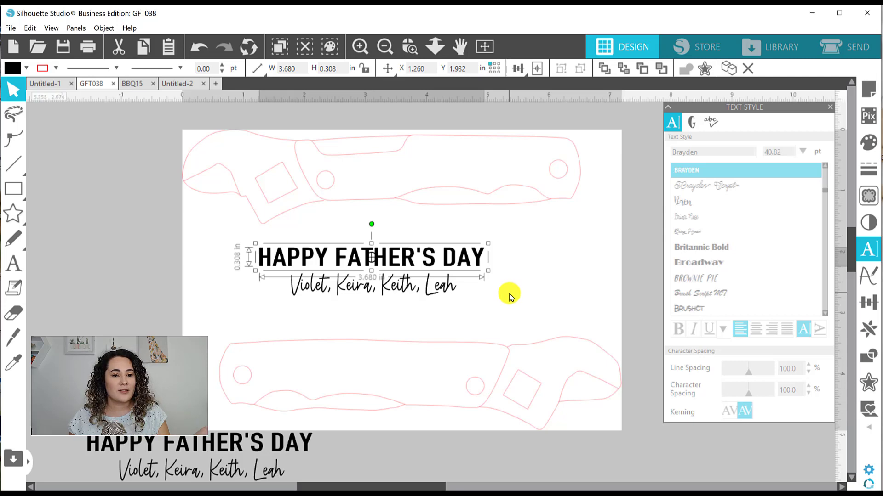
# Align the HAPPY FATHER'S DAY line and the names line on their horizontal centres.
pyautogui.click(507, 296)
pyautogui.click(416, 264)
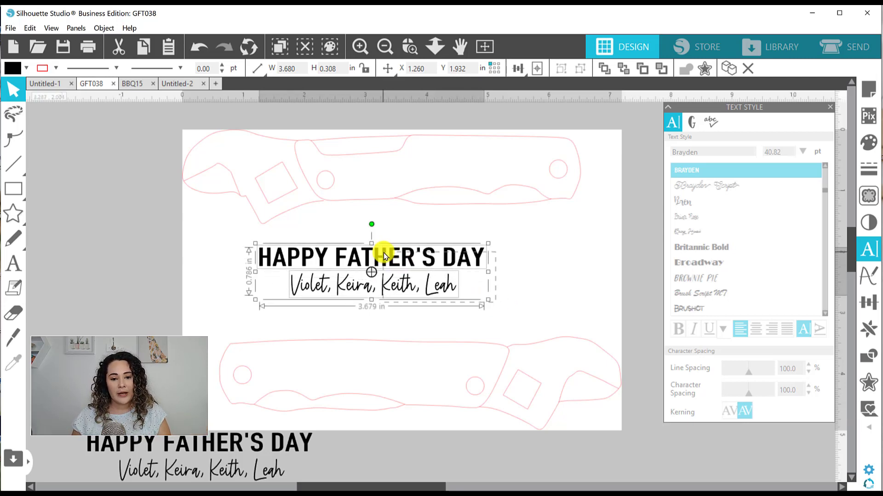
pyautogui.moveTo(503, 314); pyautogui.dragTo(368, 234)
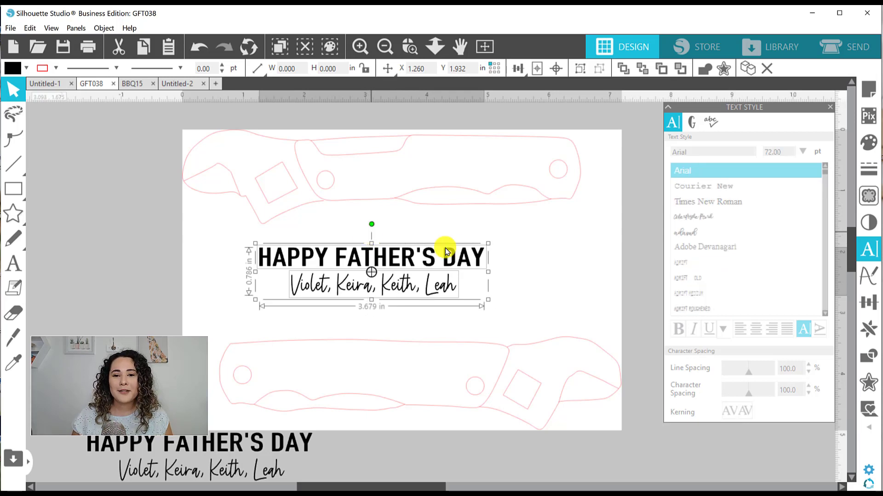
pyautogui.click(517, 68)
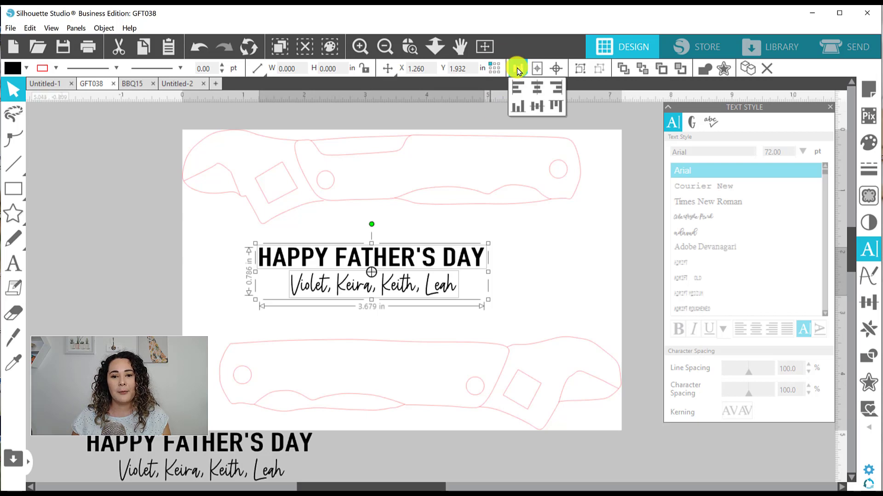
pyautogui.click(536, 90)
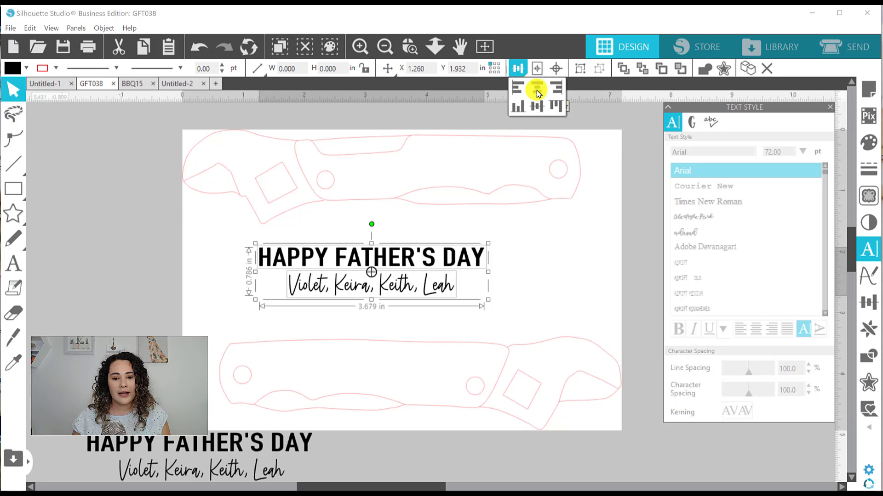
# Group the centred HAPPY FATHER'S DAY line with the names line.
pyautogui.click(538, 280)
pyautogui.click(414, 257)
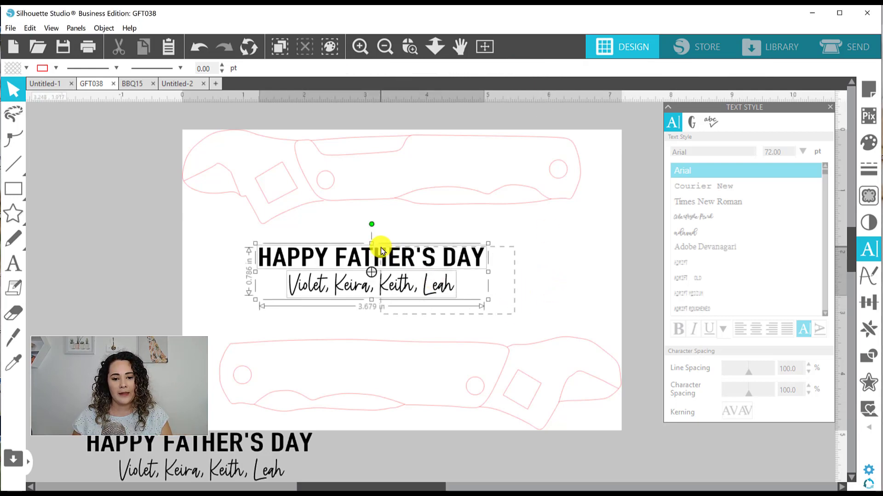
pyautogui.rightClick(401, 255)
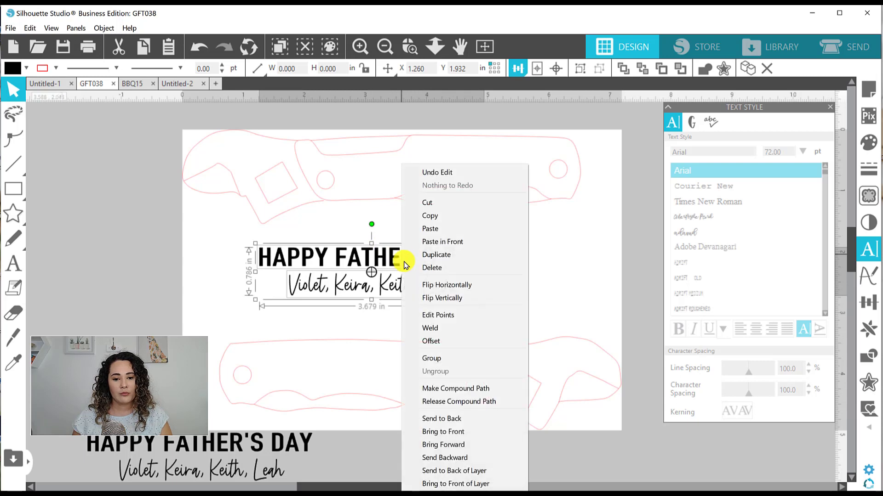
pyautogui.click(437, 369)
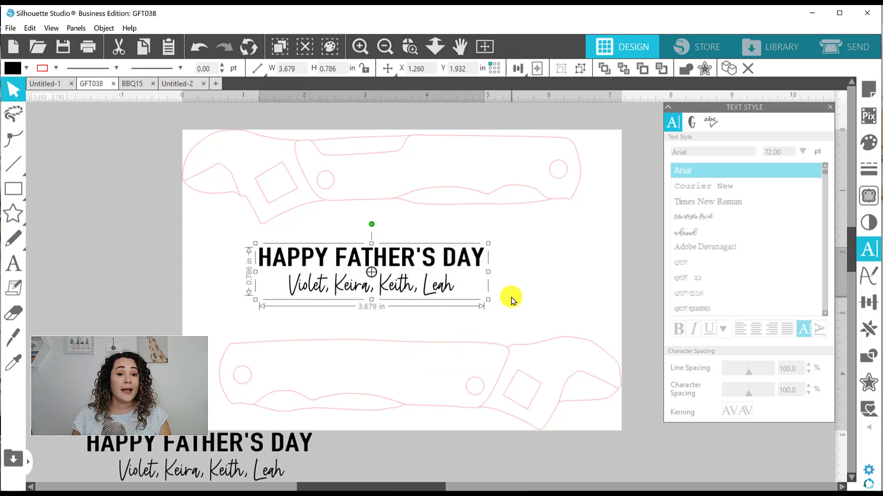
# Move the text group onto the lower multi-tool's handle and shrink it to about 2.74 in wide.
pyautogui.moveTo(450, 268); pyautogui.dragTo(448, 352)
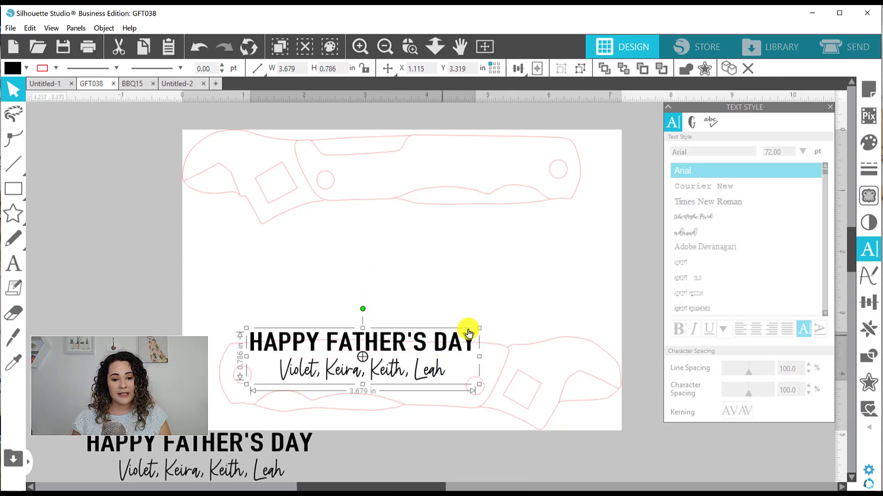
pyautogui.moveTo(480, 327); pyautogui.dragTo(422, 359)
pyautogui.click(441, 301)
pyautogui.click(435, 289)
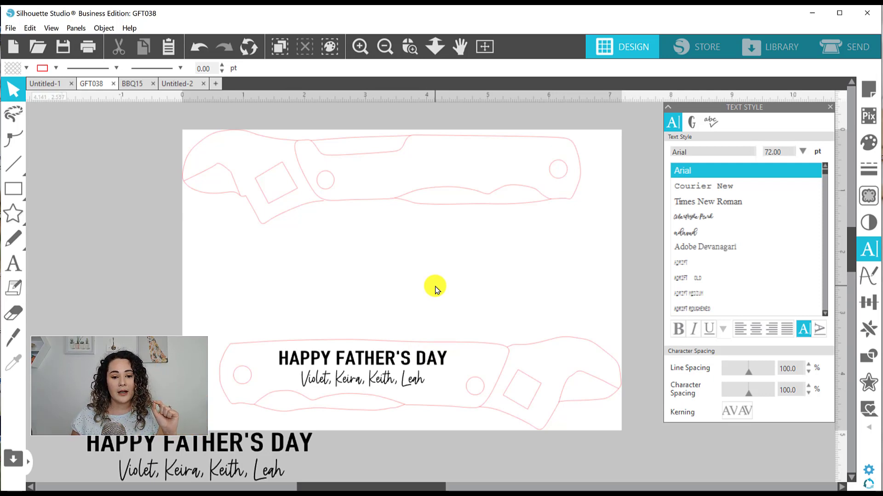
pyautogui.moveTo(383, 362); pyautogui.dragTo(382, 363)
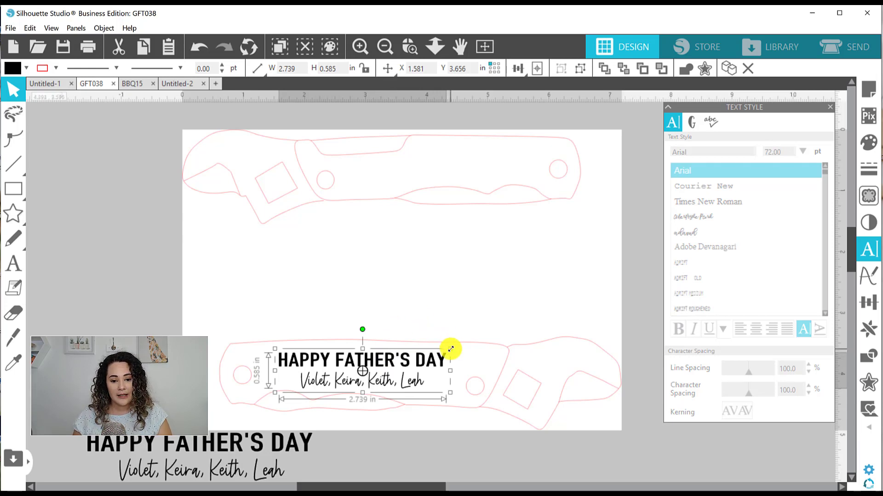
# Resize the text group to about 2.81 by 0.60 in, fitting it between the two rivets of the lower handle.
pyautogui.moveTo(451, 349)
pyautogui.mouseDown()
pyautogui.moveTo(468, 348)
pyautogui.moveTo(445, 358)
pyautogui.mouseUp()
pyautogui.click(456, 298)
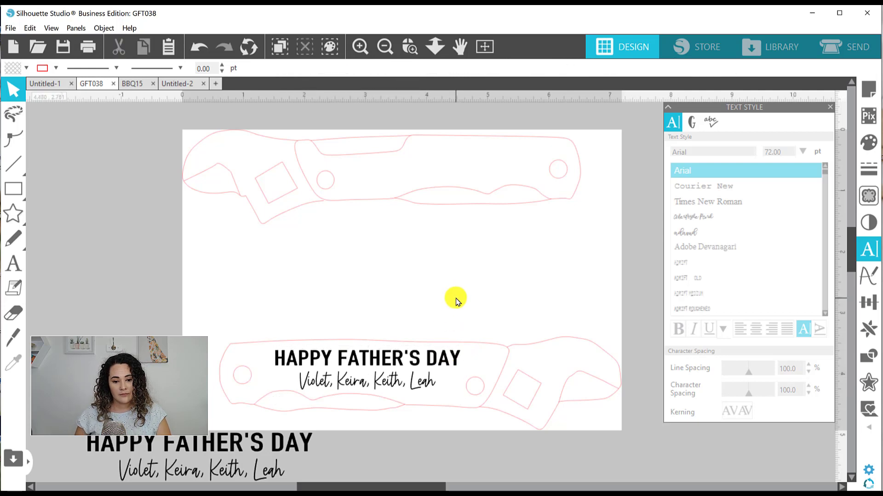
pyautogui.click(409, 356)
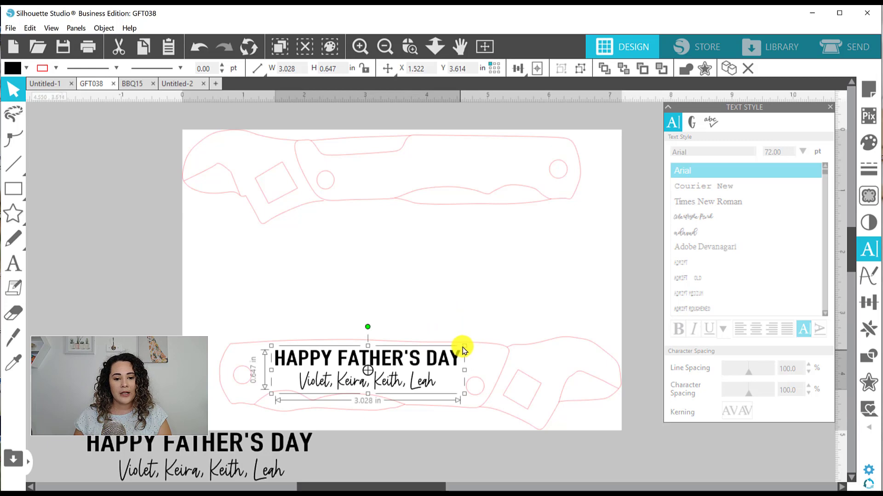
pyautogui.moveTo(463, 348); pyautogui.dragTo(447, 360)
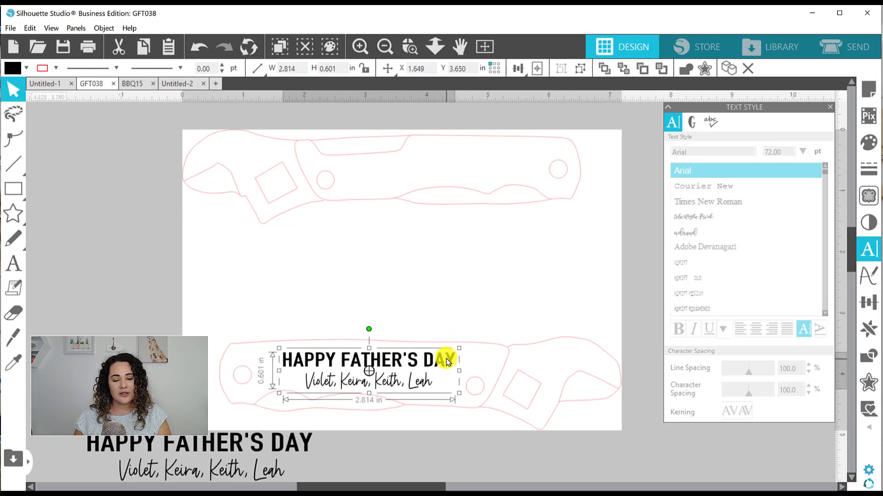
pyautogui.click(458, 291)
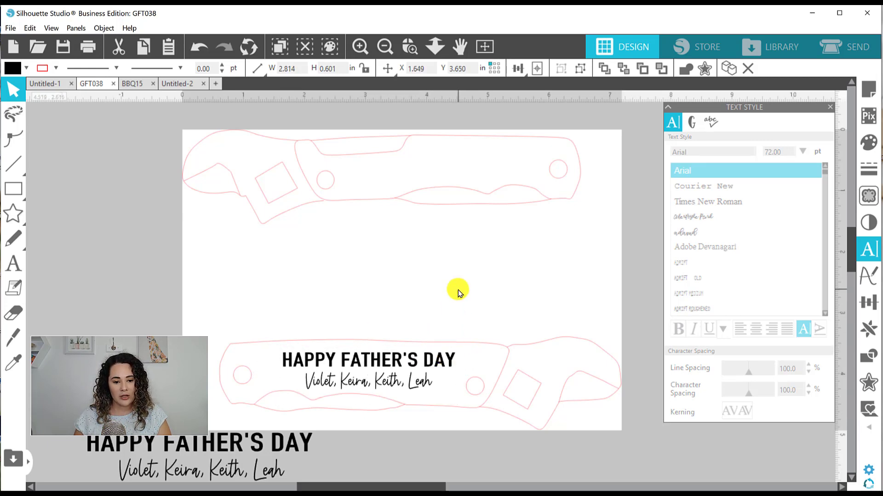
# Look at the Save Selection options for exporting only the text group on the handle.
pyautogui.click(412, 367)
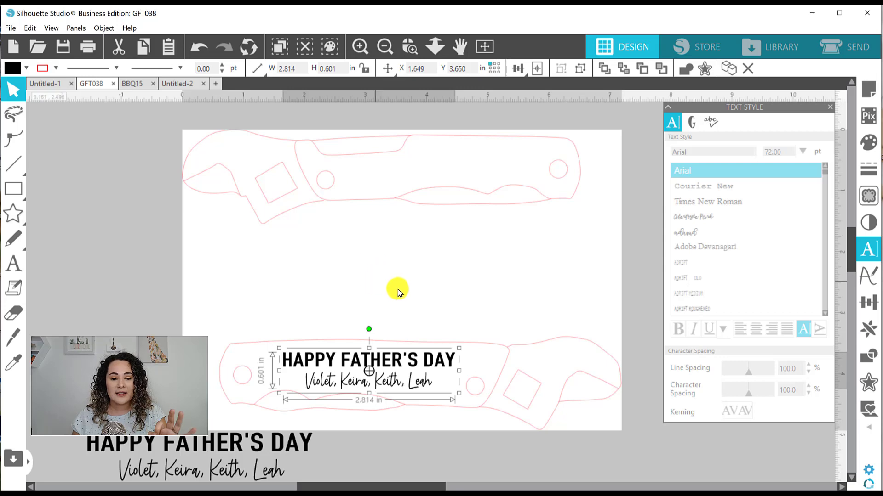
pyautogui.click(11, 30)
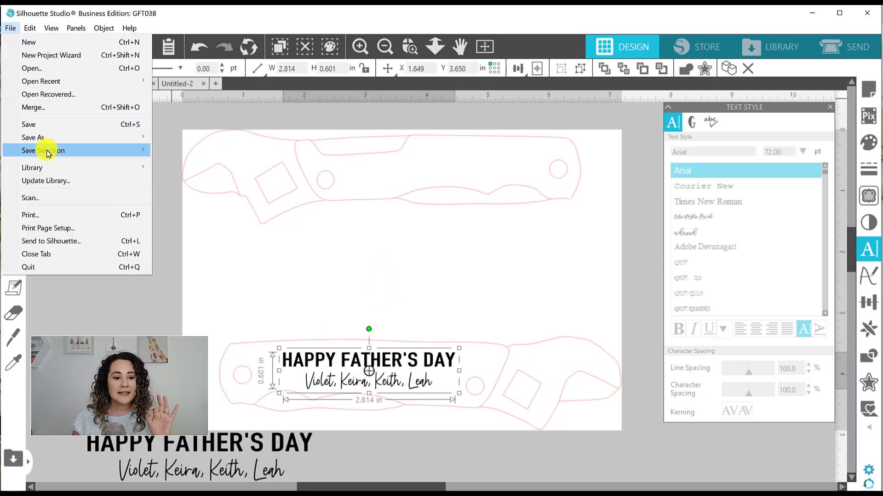
pyautogui.moveTo(47, 149)
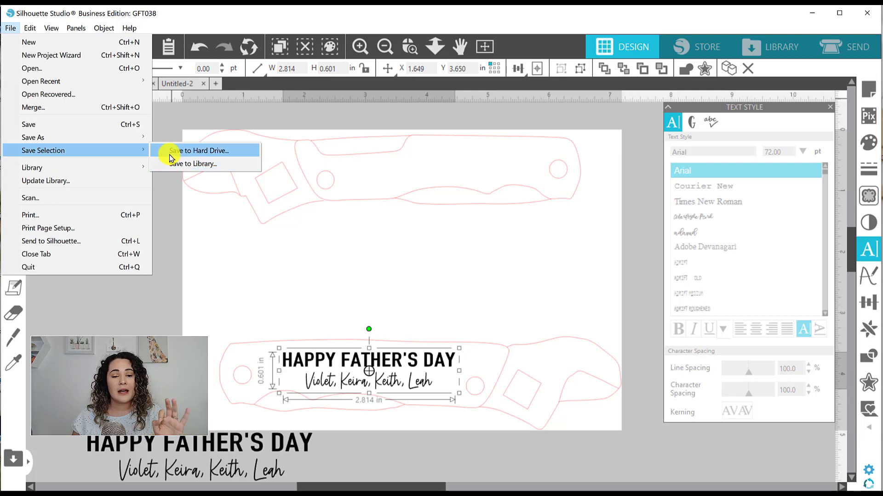
pyautogui.click(243, 272)
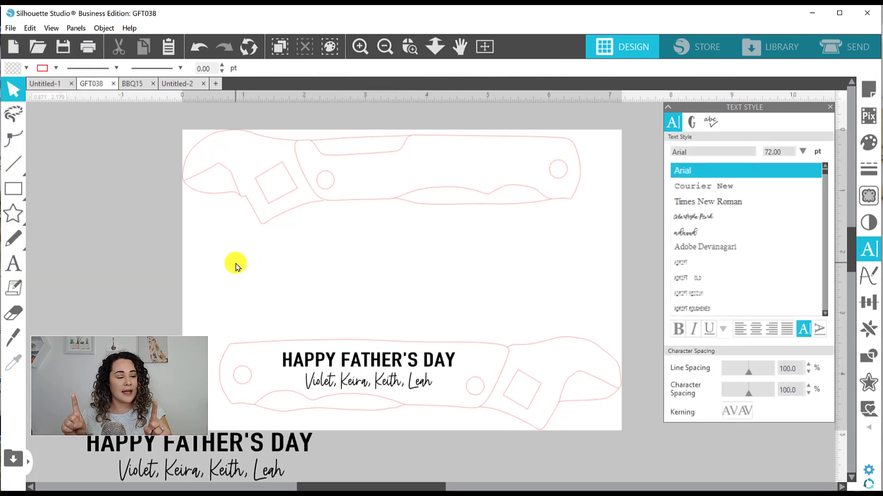
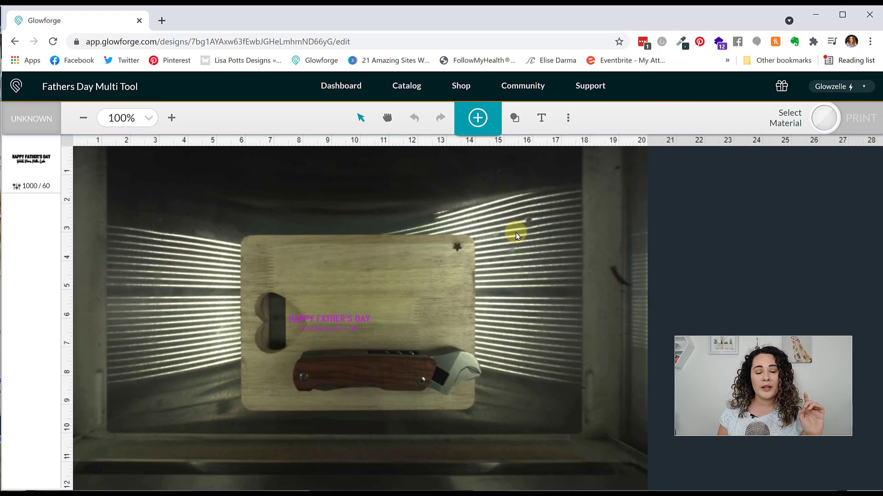
# Set the laser's focus on the wooden handle of the multi-tool lying on the board.
pyautogui.click(569, 121)
pyautogui.click(526, 173)
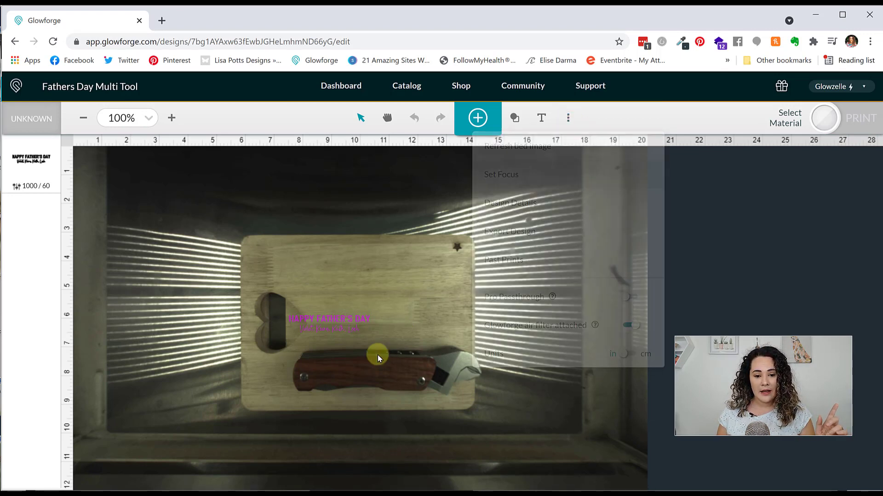
pyautogui.click(365, 373)
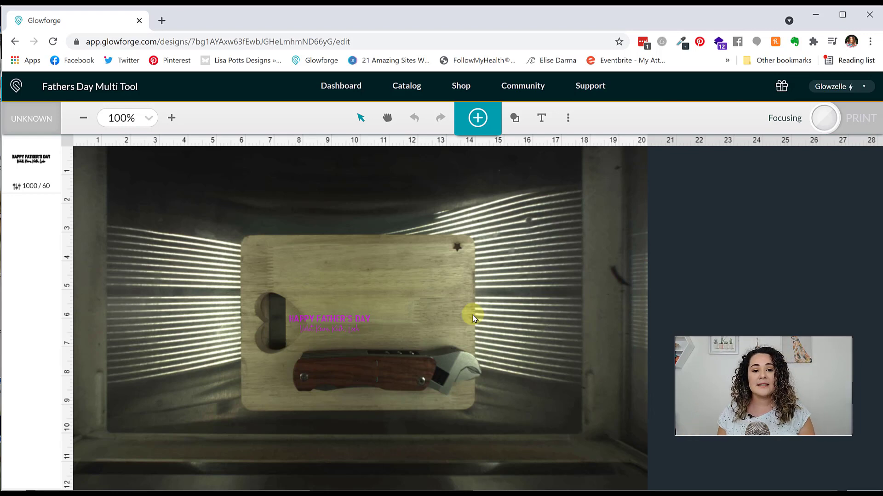
# Move the HAPPY FATHER'S DAY text group from the board onto the multi-tool's handle.
pyautogui.click(387, 118)
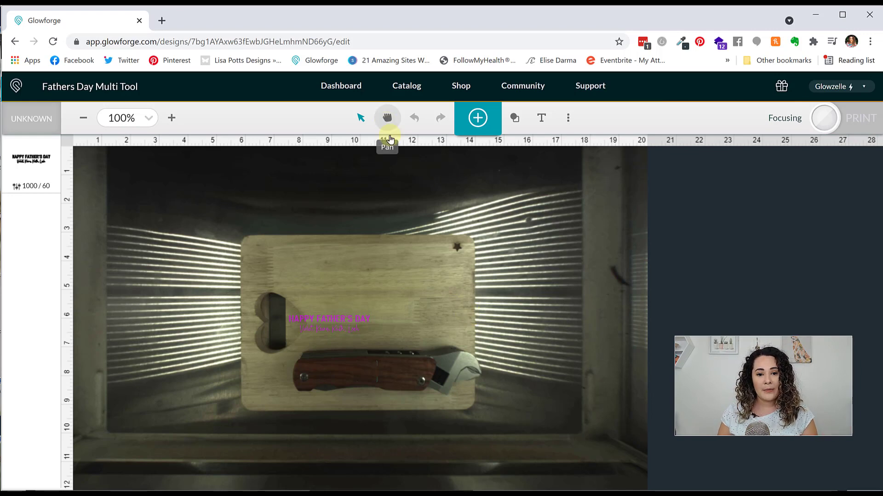
pyautogui.moveTo(424, 359); pyautogui.dragTo(434, 258)
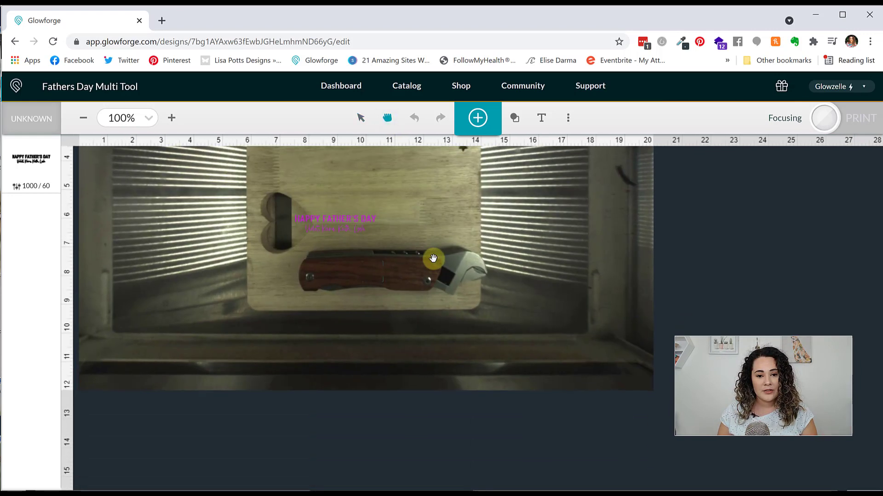
pyautogui.click(360, 126)
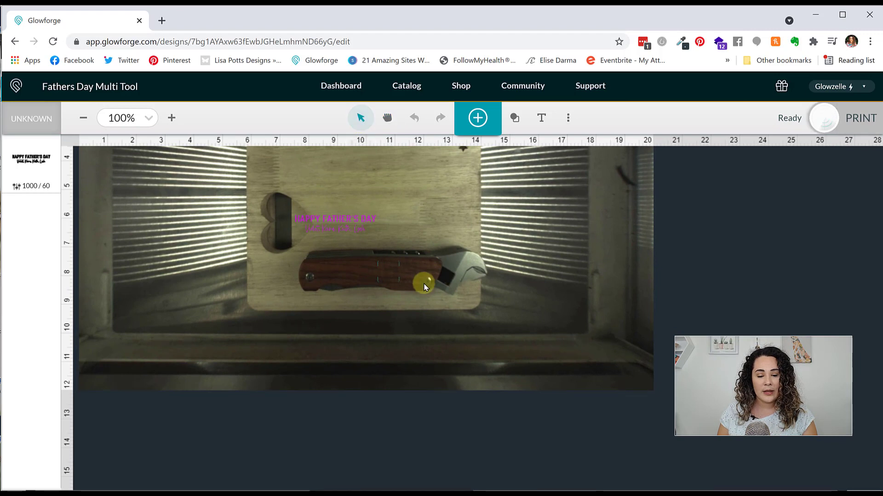
pyautogui.moveTo(349, 223); pyautogui.dragTo(390, 265)
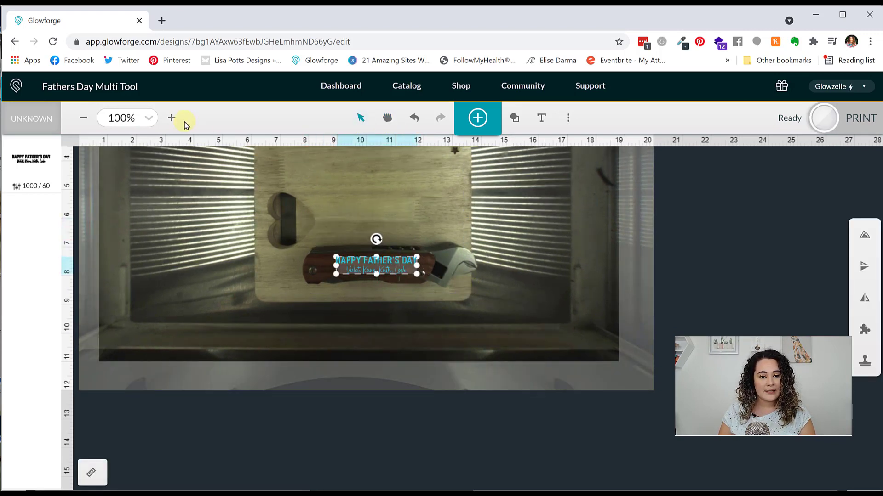
# Enlarge the view to 200% and reposition the text group roughly midway between the handle's two rivets.
pyautogui.click(172, 118)
pyautogui.click(172, 120)
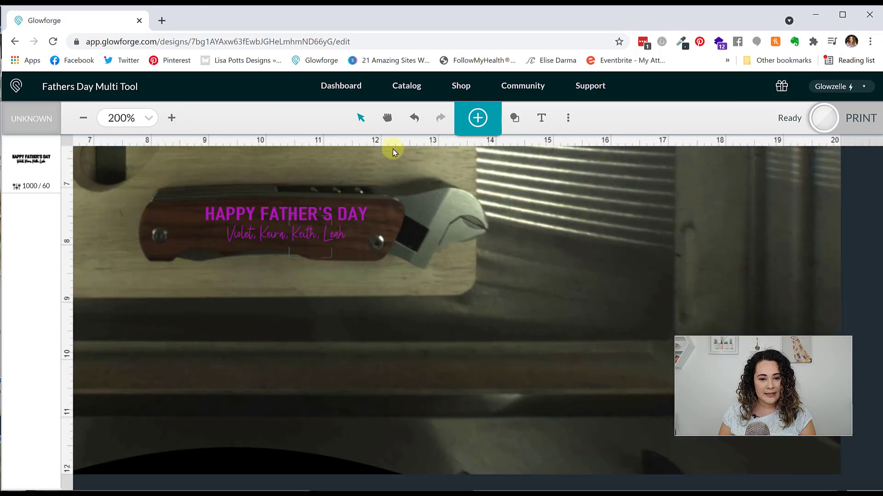
pyautogui.click(387, 118)
pyautogui.moveTo(393, 183); pyautogui.dragTo(486, 164)
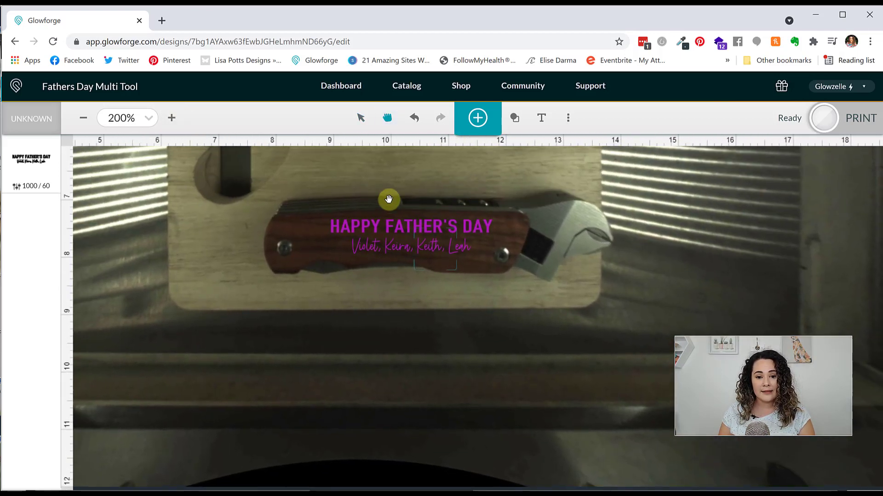
pyautogui.click(365, 117)
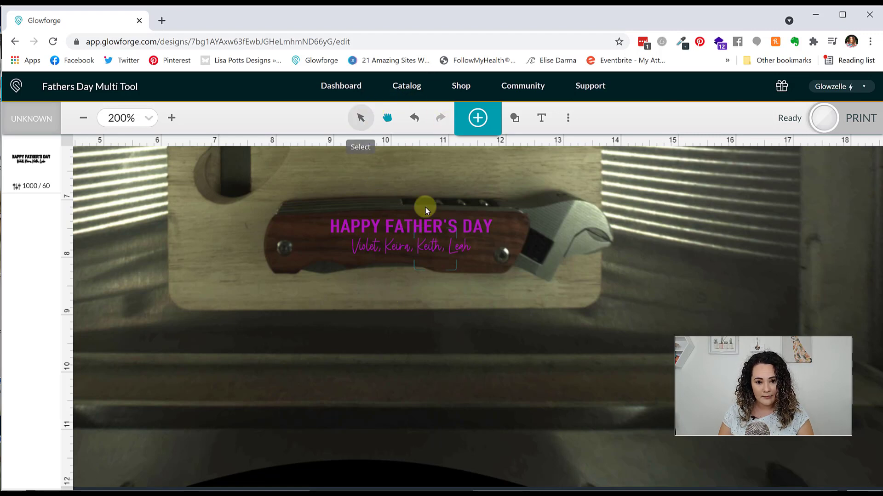
pyautogui.click(404, 236)
pyautogui.moveTo(403, 237); pyautogui.dragTo(399, 240)
pyautogui.click(405, 321)
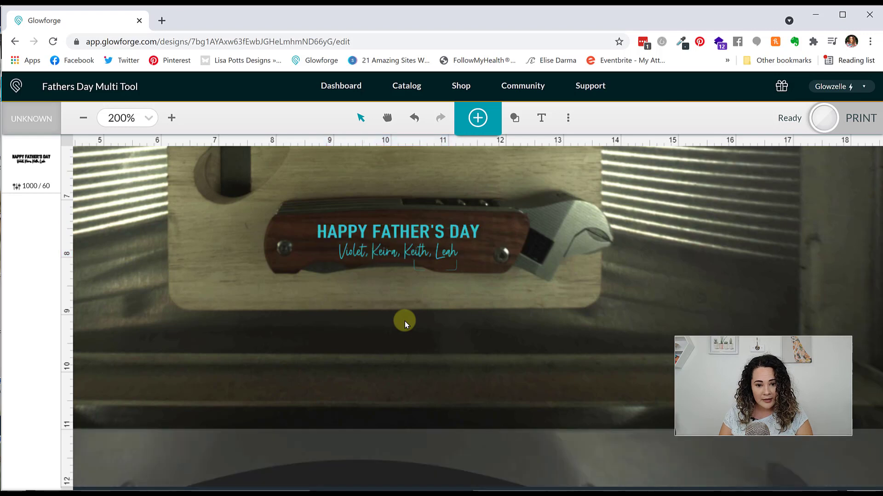
# Nudge the text group slightly to the right and upward to fine-tune its centring on the handle.
pyautogui.click(412, 256)
pyautogui.press('Right')
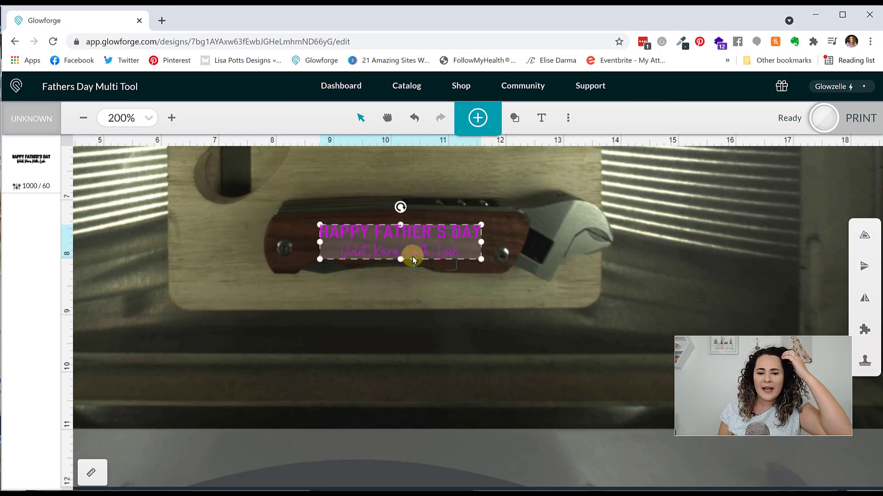
pyautogui.click(395, 296)
pyautogui.click(385, 246)
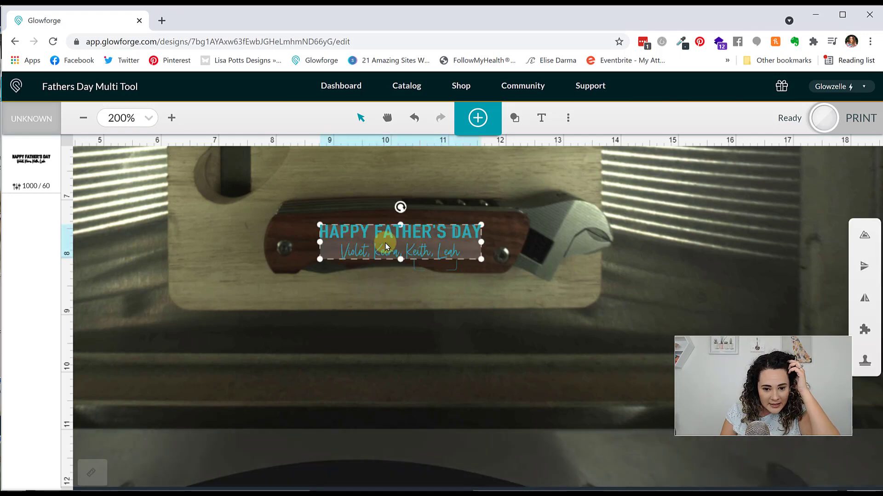
pyautogui.press('Up')
pyautogui.press('Up')
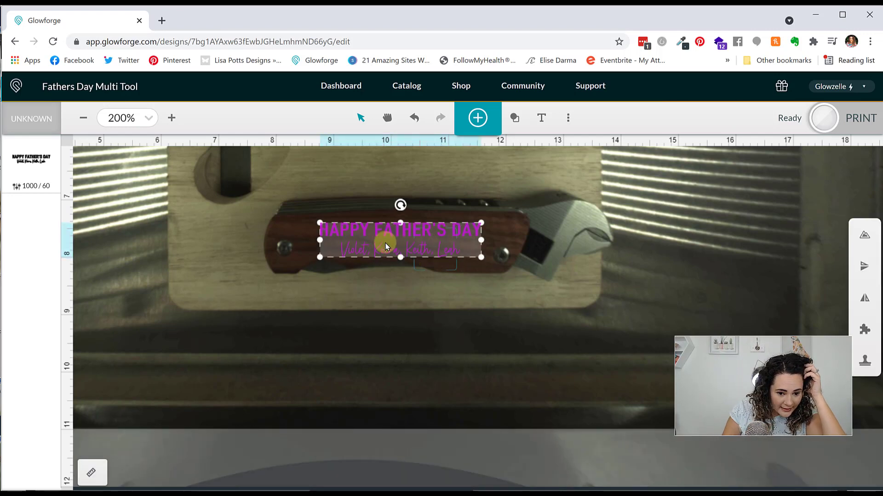
pyautogui.press('Up')
pyautogui.click(399, 336)
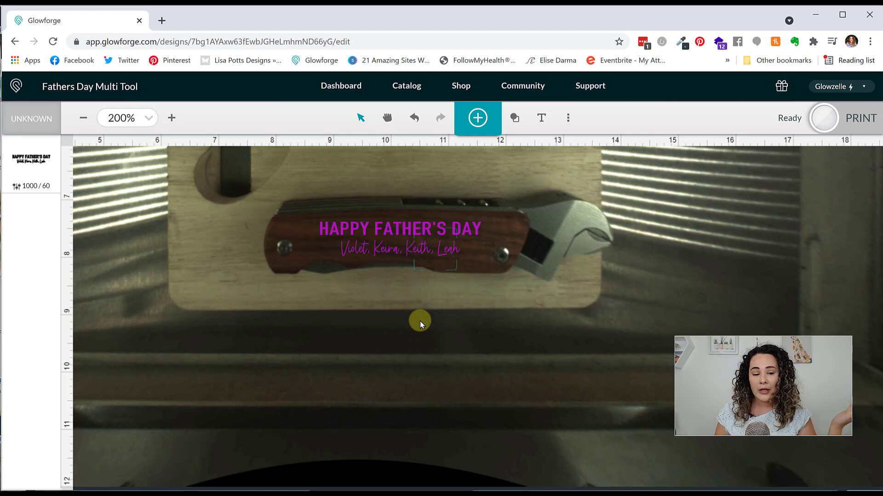
# Apply the saved Multi Tool engrave setting to the text, review its parameters and start the print.
pyautogui.click(32, 161)
pyautogui.scroll(-8, 162, 281)
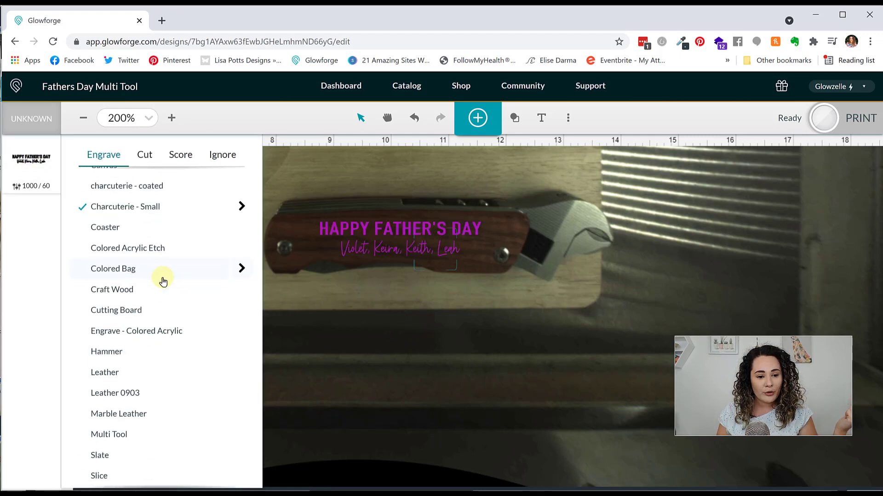
pyautogui.scroll(-1, 163, 282)
pyautogui.click(145, 387)
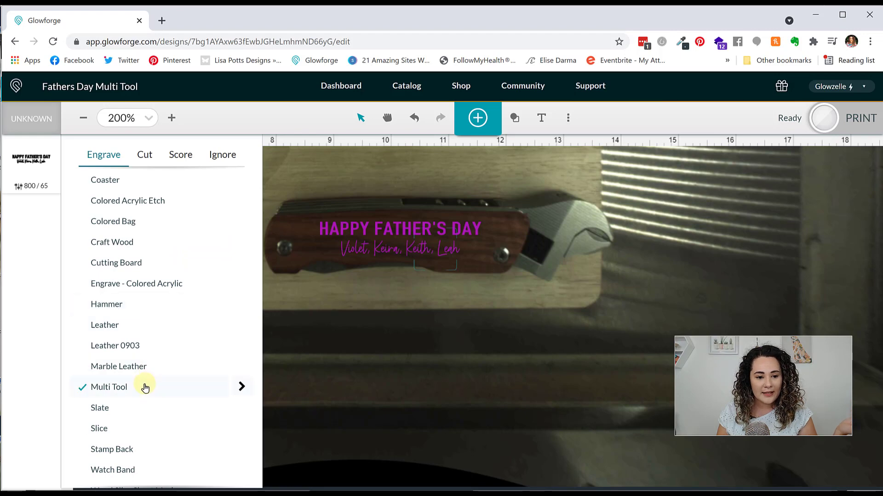
pyautogui.click(241, 389)
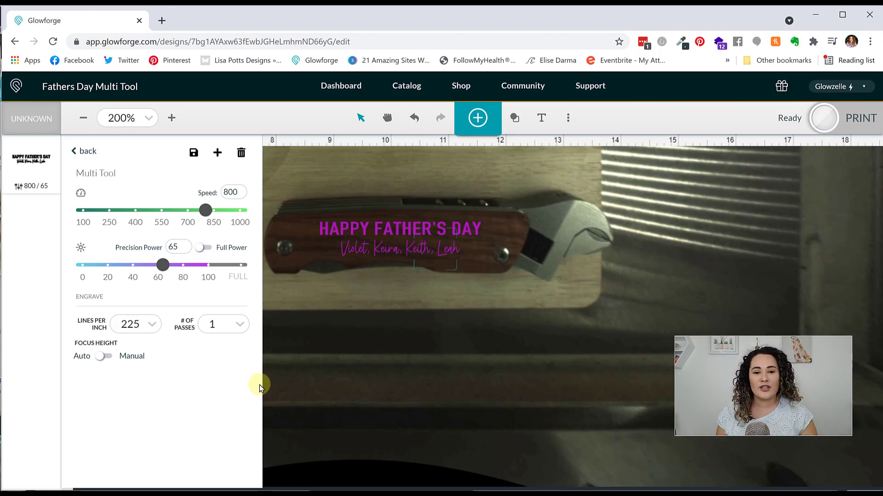
pyautogui.click(858, 119)
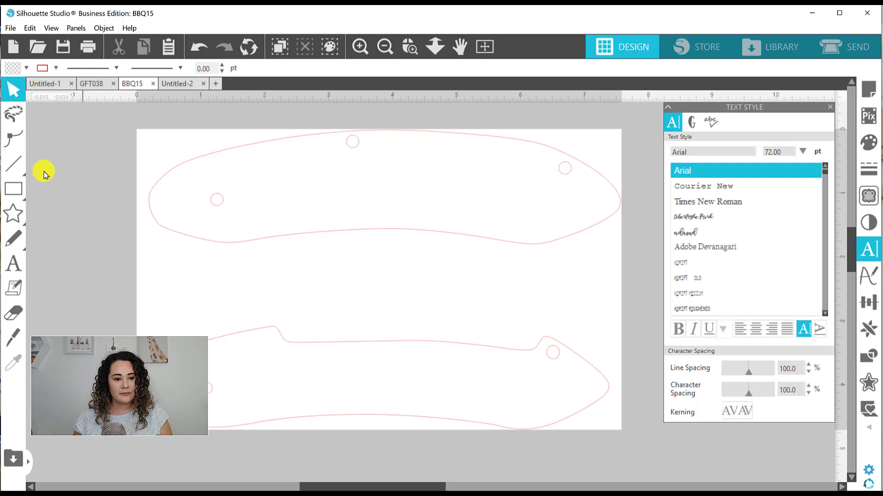
# In Silhouette Studio's BBQ15 design, add the text GRANDPA between the two handle outlines.
pyautogui.click(14, 263)
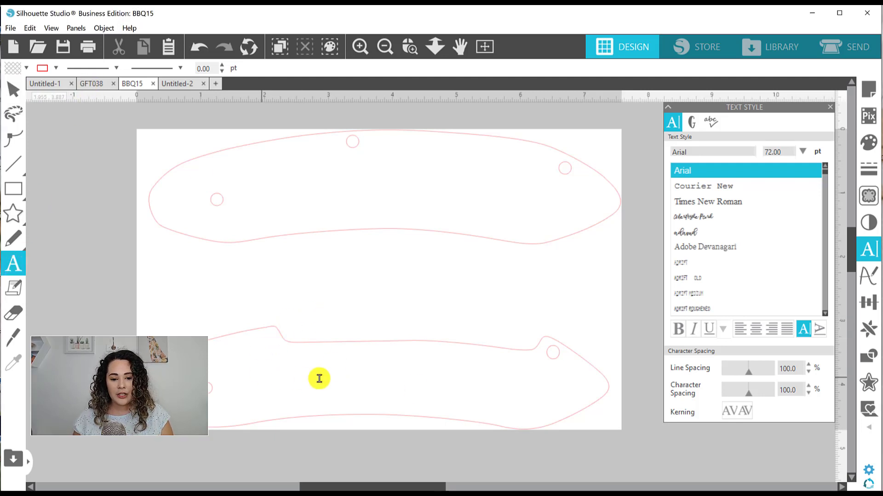
pyautogui.click(280, 287)
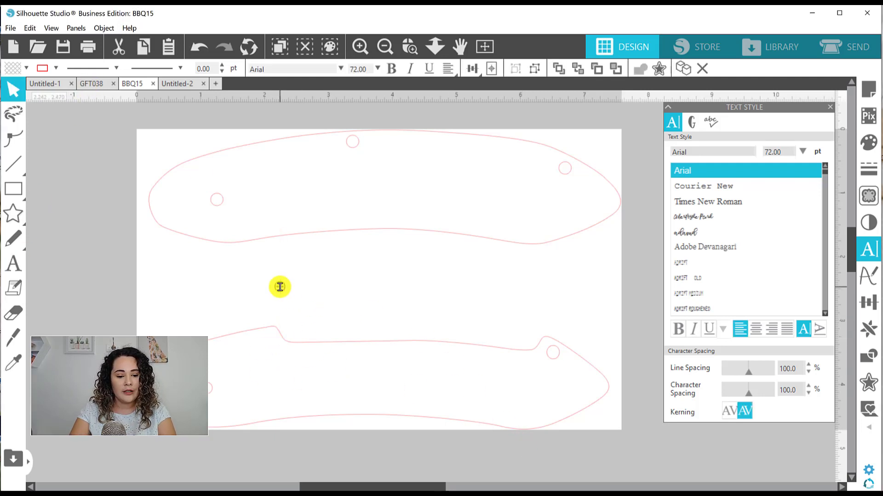
pyautogui.write('GRA')
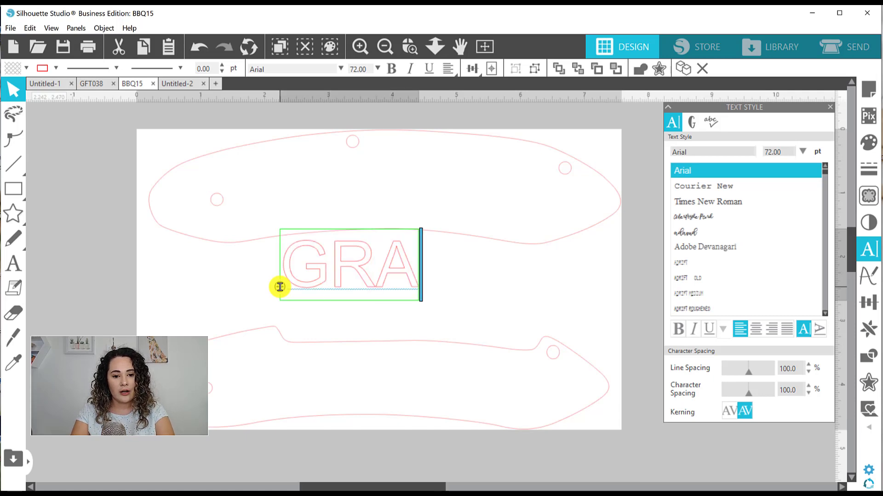
pyautogui.write('NDPA')
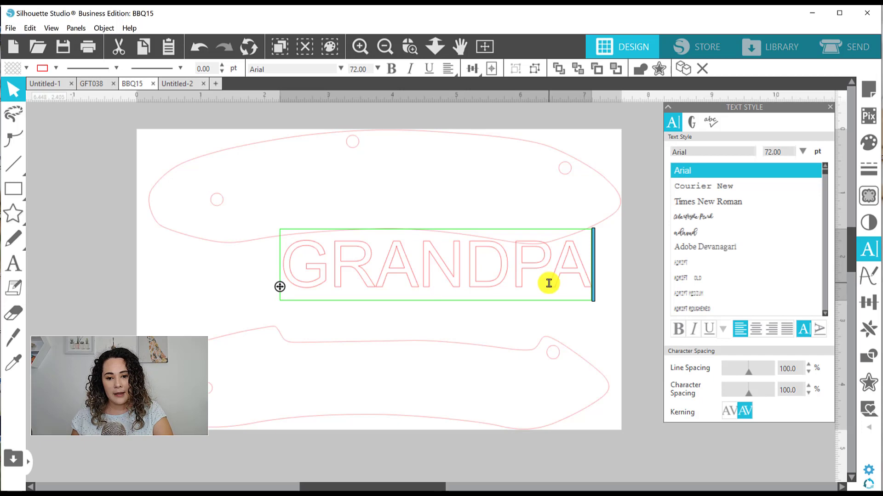
# Format the GRANDPA text in bold Times New Roman and fill its letters with black.
pyautogui.moveTo(391, 282); pyautogui.dragTo(287, 288)
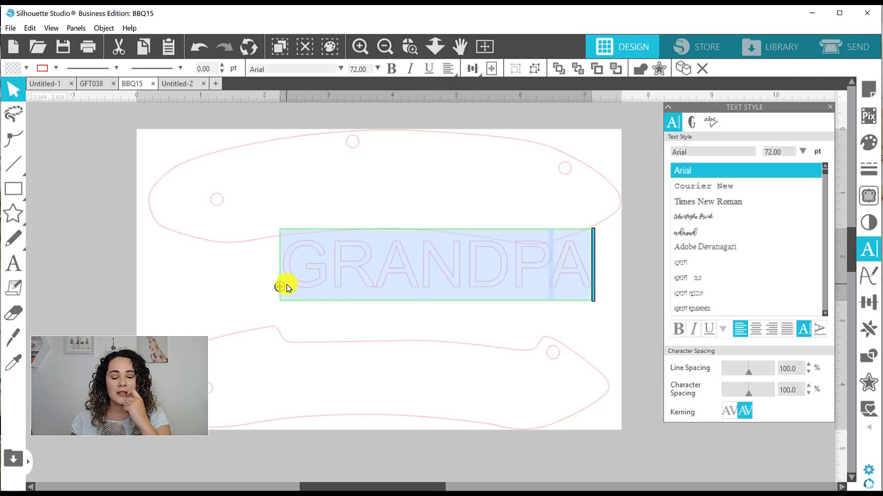
pyautogui.click(684, 206)
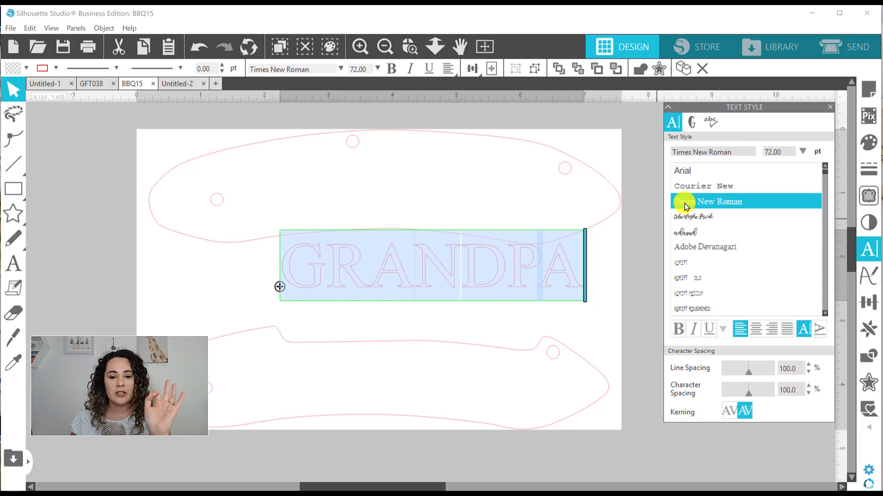
pyautogui.click(678, 328)
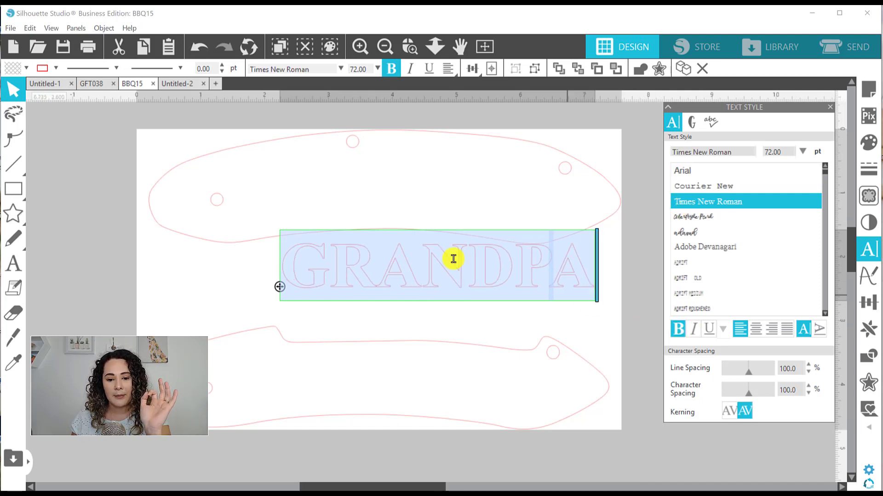
pyautogui.click(401, 317)
pyautogui.click(387, 278)
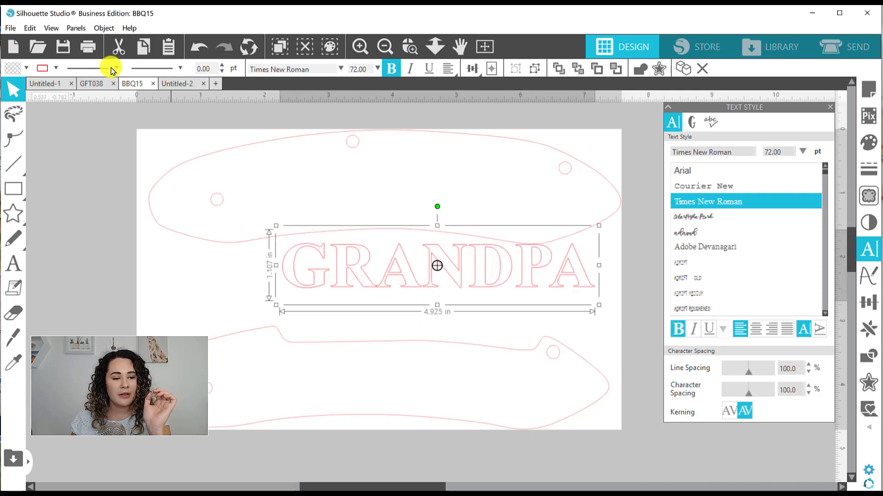
pyautogui.click(25, 68)
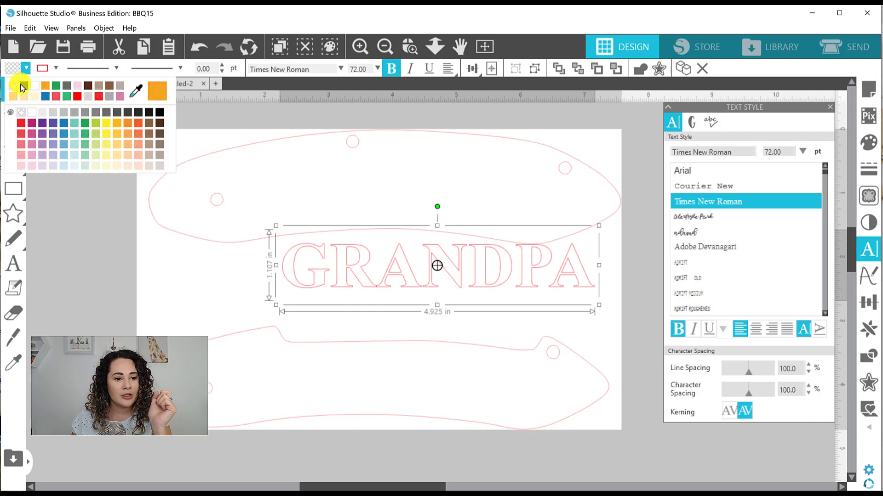
pyautogui.click(21, 88)
# Move GRANDPA onto the lower handle outline, shrink it to about 4.08 in wide and centre it within the shape.
pyautogui.moveTo(341, 270); pyautogui.dragTo(310, 374)
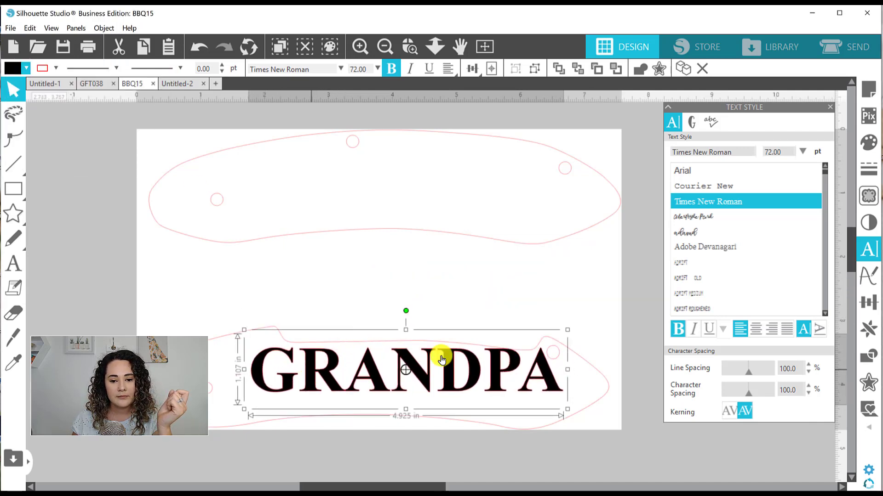
pyautogui.moveTo(567, 330); pyautogui.dragTo(528, 351)
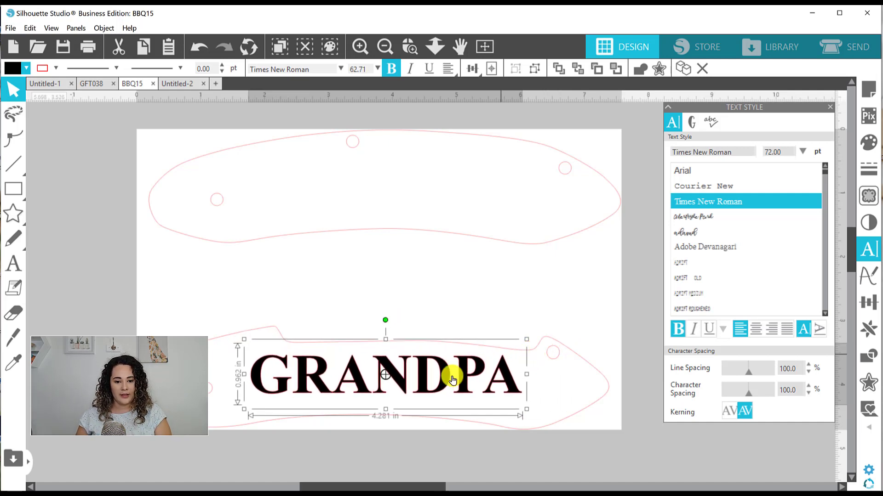
pyautogui.moveTo(451, 380); pyautogui.dragTo(455, 384)
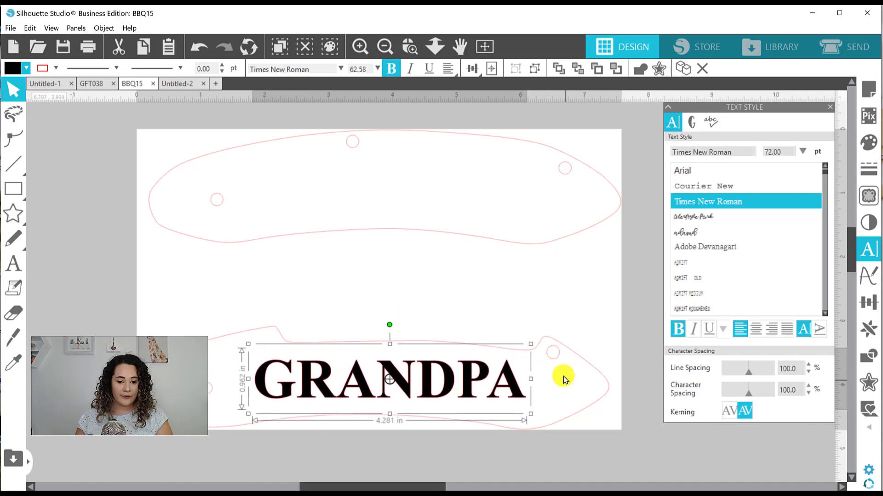
pyautogui.moveTo(530, 345); pyautogui.dragTo(485, 370)
pyautogui.click(435, 286)
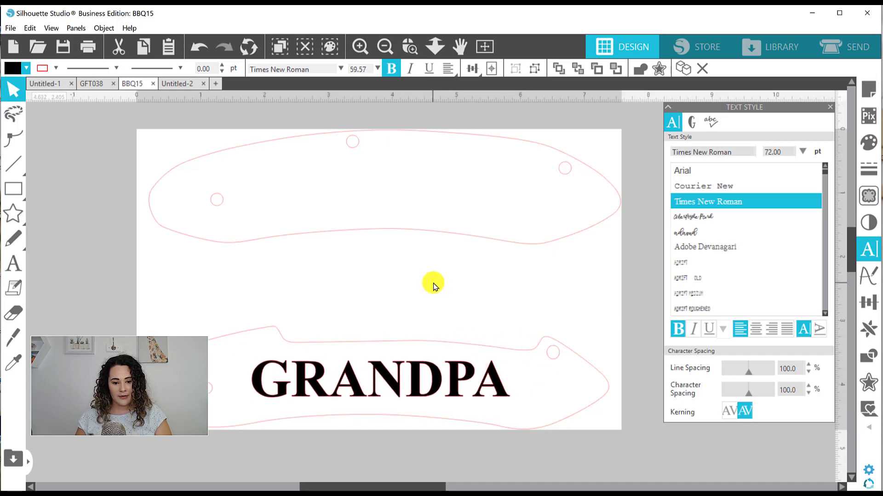
pyautogui.moveTo(385, 374); pyautogui.dragTo(380, 380)
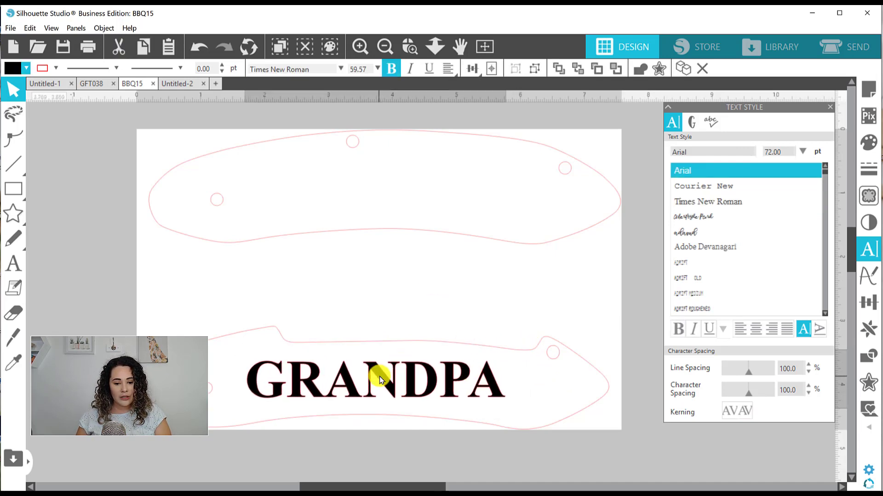
pyautogui.click(366, 334)
# Try curving GRANDPA along the lower handle's bottom edge, raised inside the outline, with character spacing reduced to 95%.
pyautogui.scroll(-2, 366, 334)
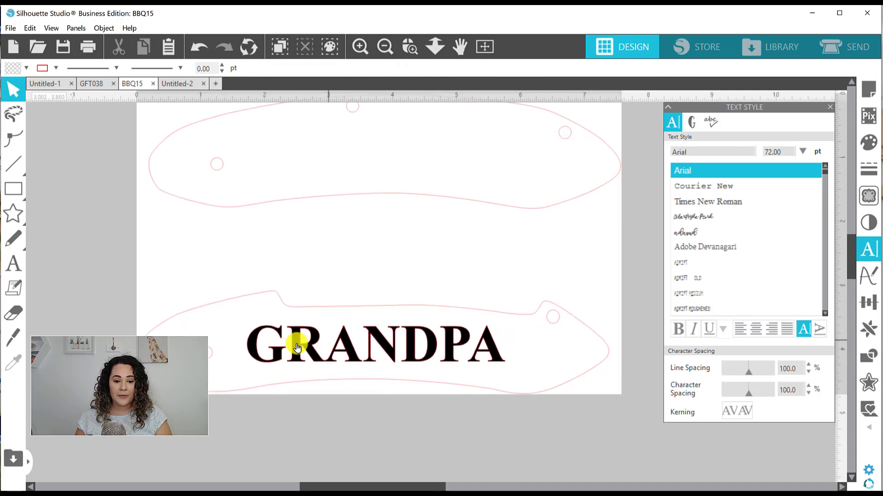
pyautogui.click(258, 342)
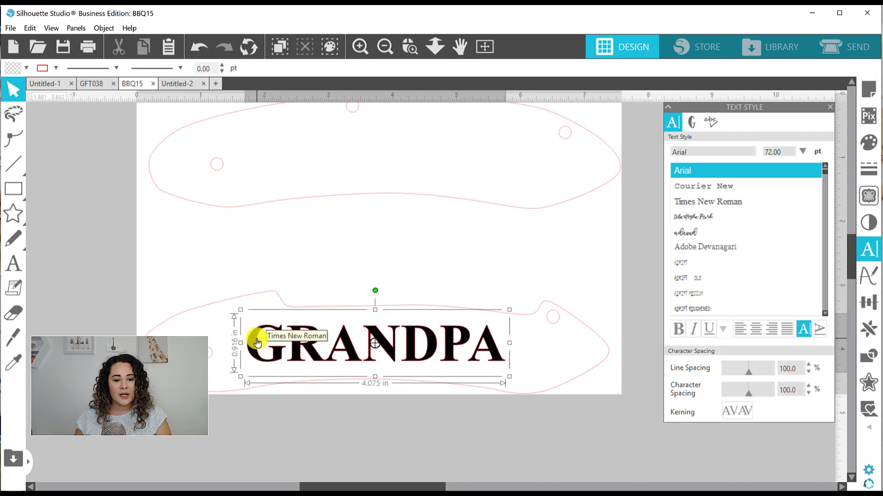
pyautogui.doubleClick(252, 342)
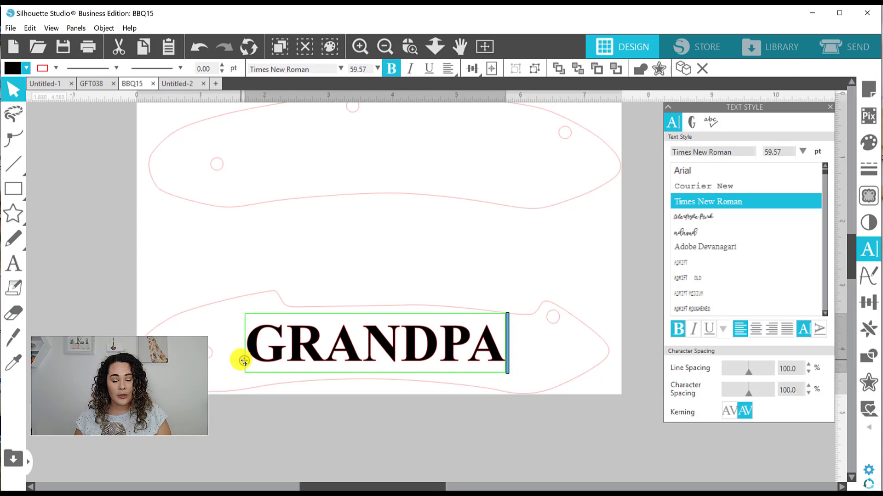
pyautogui.moveTo(244, 361)
pyautogui.mouseDown()
pyautogui.moveTo(260, 380)
pyautogui.moveTo(241, 377)
pyautogui.mouseUp()
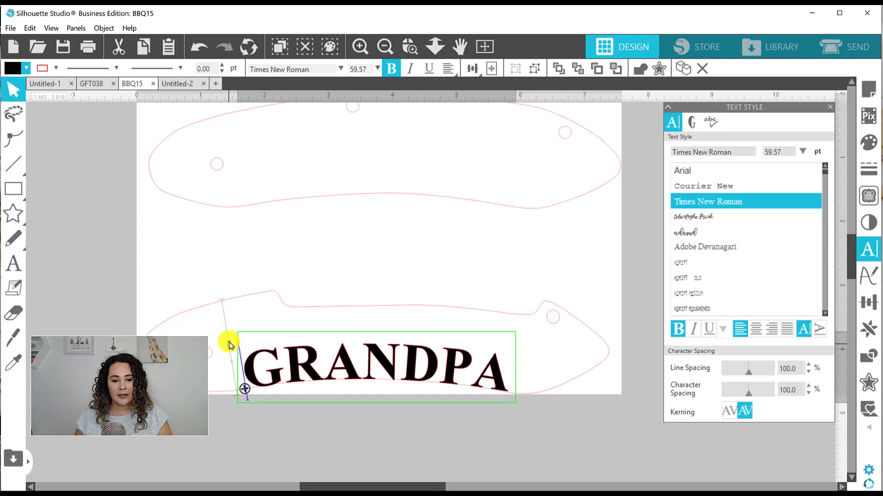
pyautogui.moveTo(229, 341); pyautogui.dragTo(226, 325)
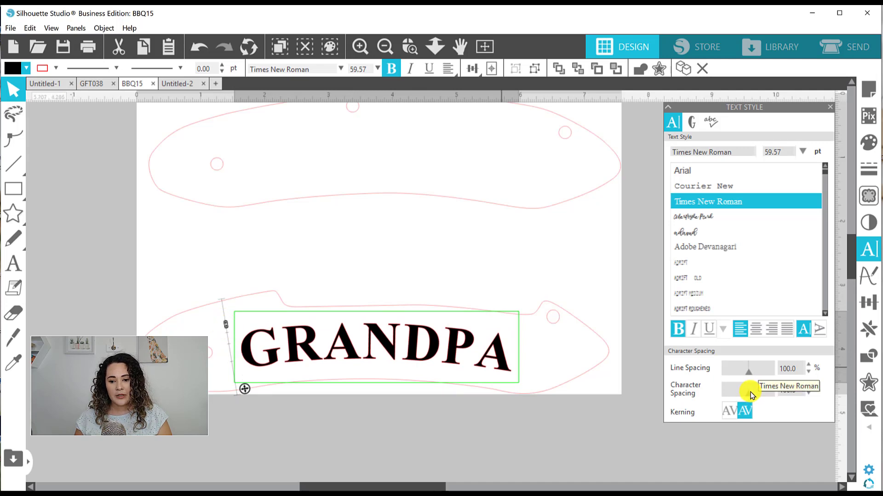
pyautogui.moveTo(750, 393); pyautogui.dragTo(747, 393)
pyautogui.click(340, 423)
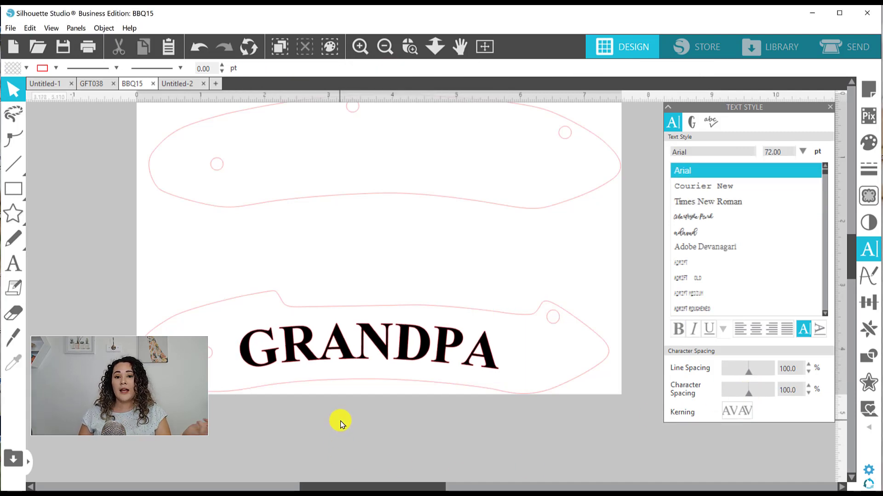
# Undo the curve and character spacing changes on GRANDPA, then deselect the text.
pyautogui.hotkey('ctrl', 'z')
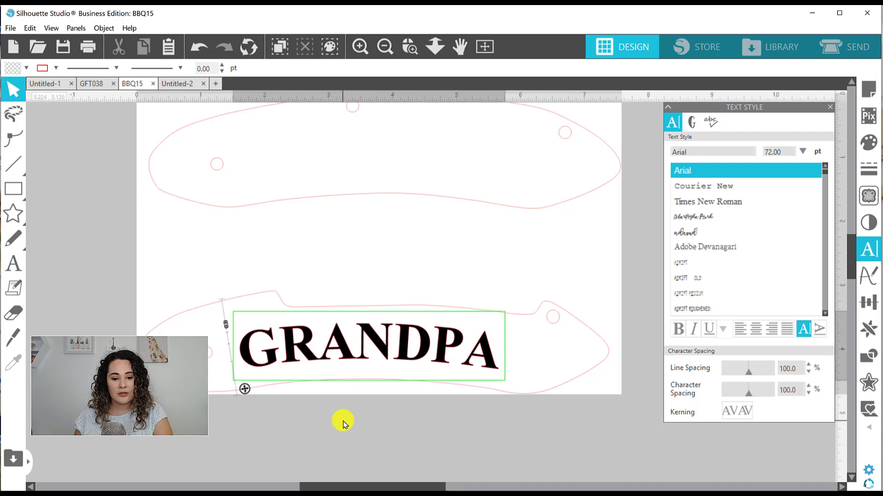
pyautogui.hotkey('ctrl', 'z')
pyautogui.hotkey('ctrl', 'z')
pyautogui.hotkey('ctrl', 'z')
pyautogui.hotkey('ctrl', 'z')
pyautogui.hotkey('ctrl', 'z')
pyautogui.hotkey('ctrl', 'z')
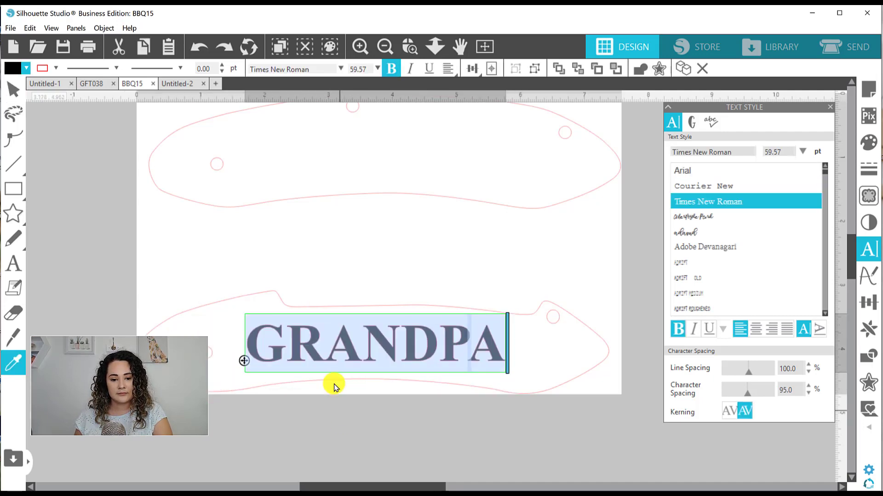
pyautogui.click(357, 412)
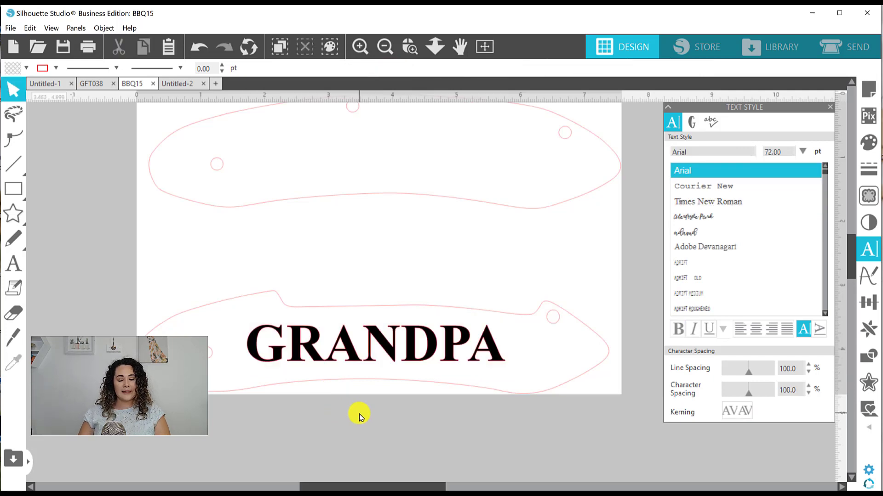
# Shrink GRANDPA proportionally to about 3.87 in wide and recentre it within the lower handle outline.
pyautogui.click(360, 357)
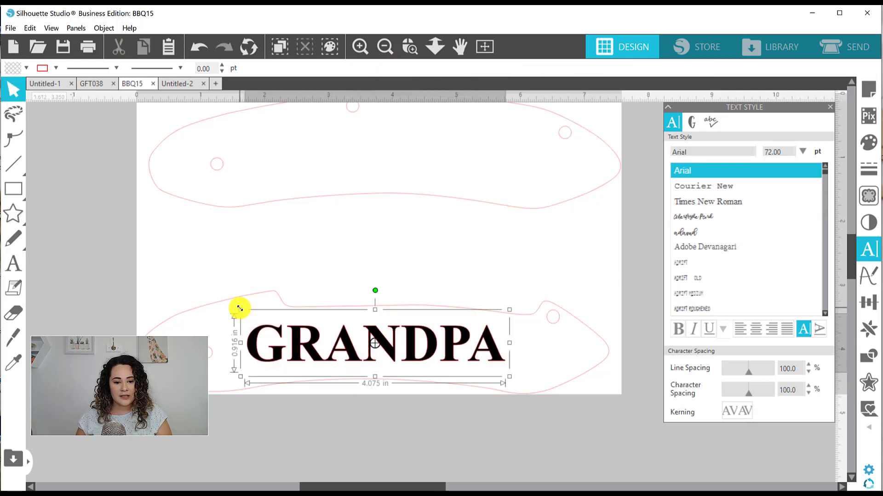
pyautogui.moveTo(239, 308); pyautogui.dragTo(253, 313)
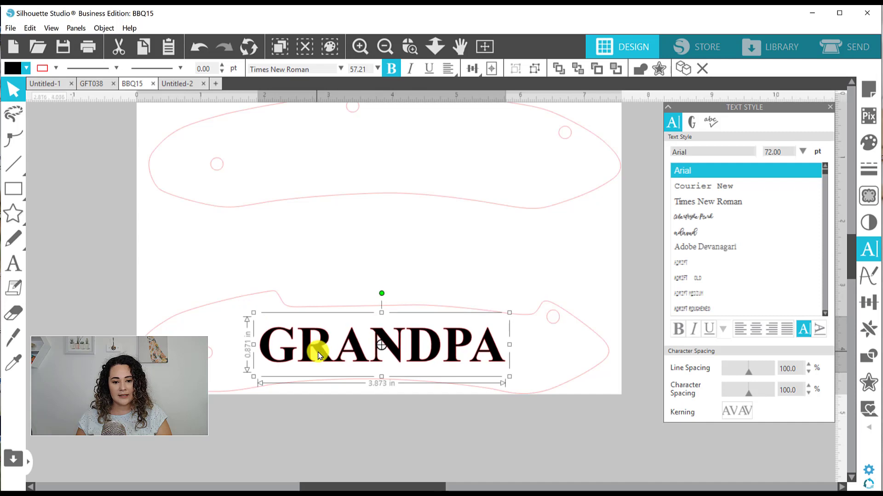
pyautogui.moveTo(319, 355); pyautogui.dragTo(314, 351)
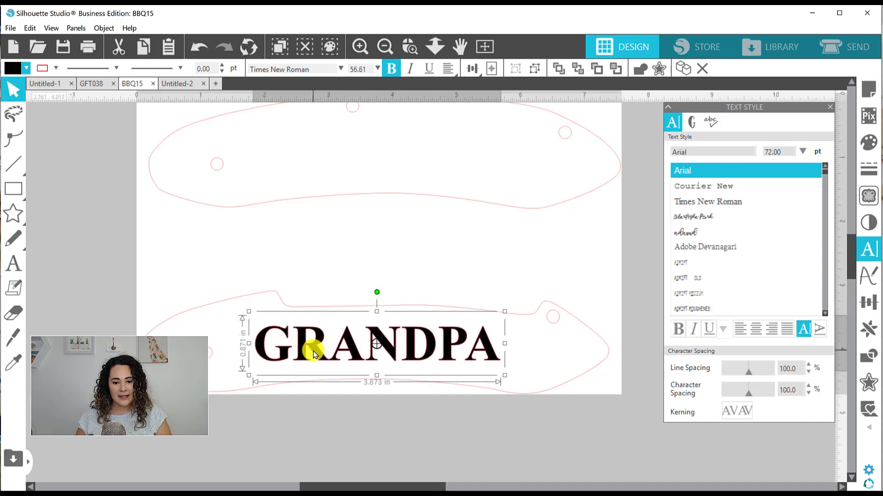
pyautogui.click(354, 271)
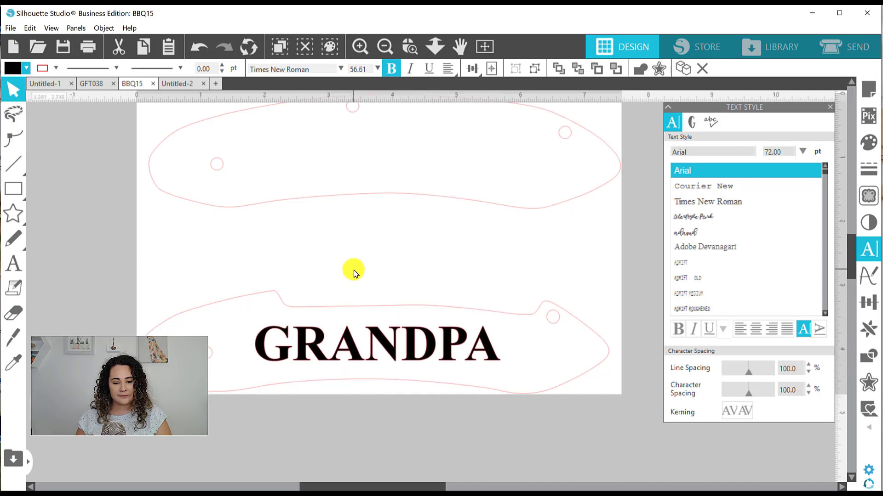
pyautogui.click(617, 457)
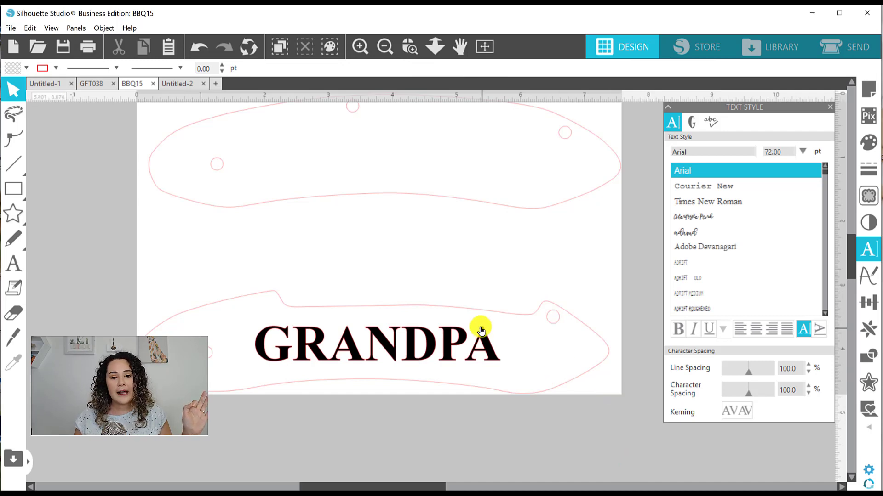
# Add the text FATHER'S DAY 2021 between the two handle outlines.
pyautogui.scroll(3, 481, 321)
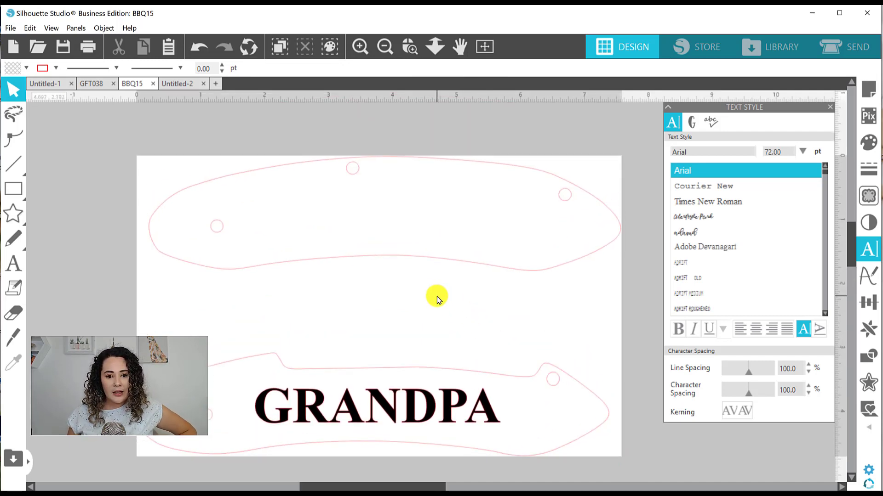
pyautogui.click(16, 263)
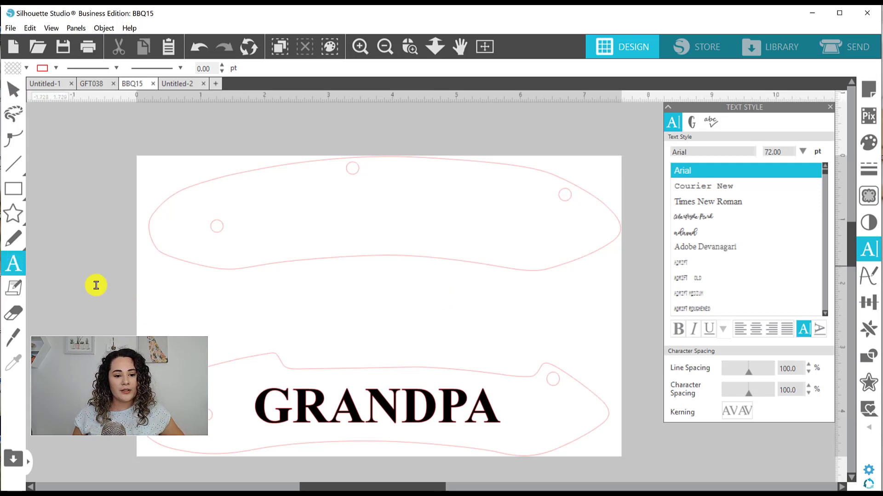
pyautogui.click(265, 322)
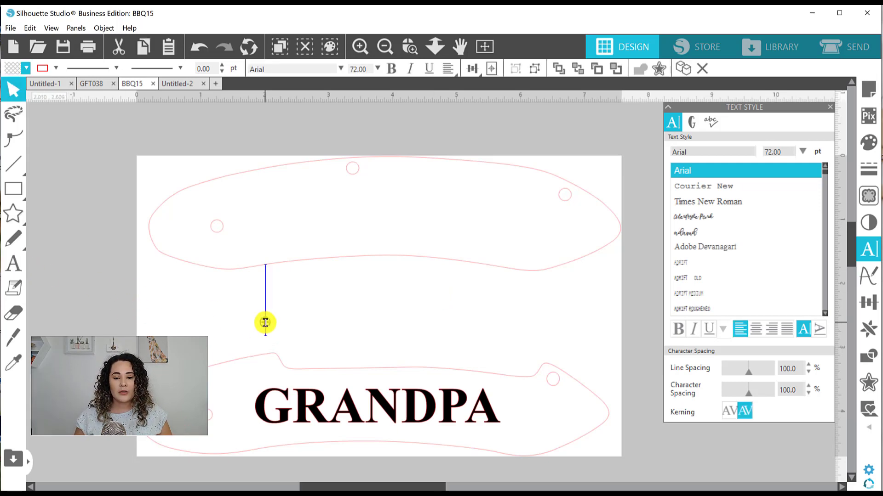
pyautogui.write('F')
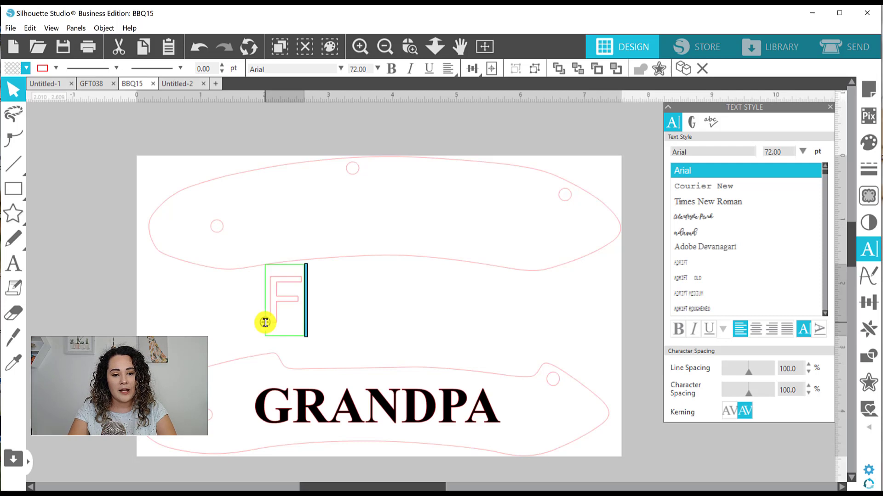
pyautogui.write("ATHER'S DA")
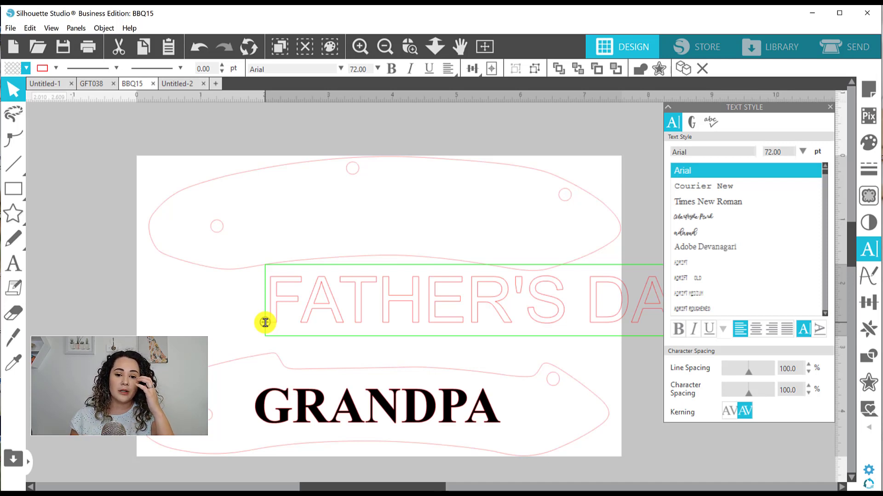
pyautogui.click(217, 326)
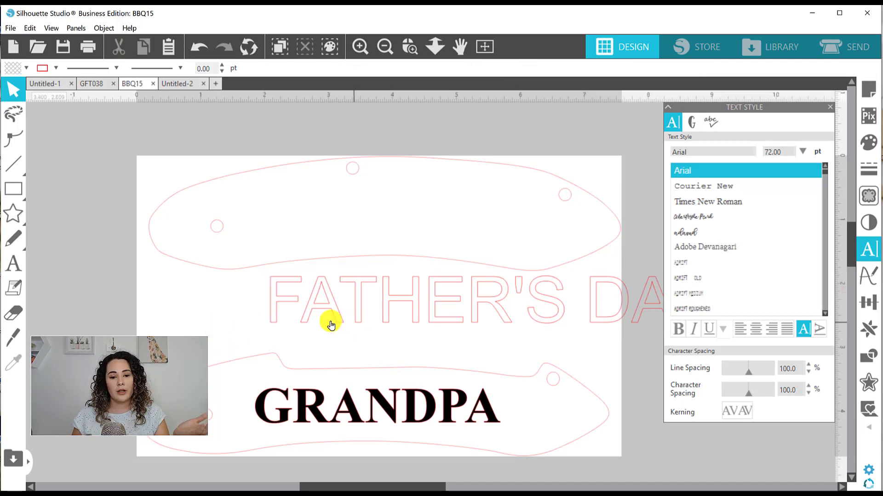
# Set the FATHER'S DAY 2021 text in the Brayden font and reposition it between the two handles.
pyautogui.moveTo(331, 325); pyautogui.dragTo(174, 331)
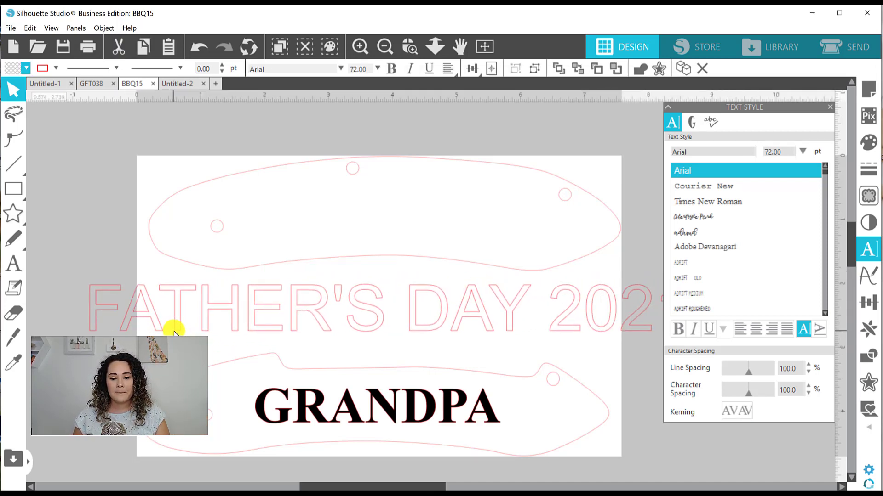
pyautogui.click(174, 331)
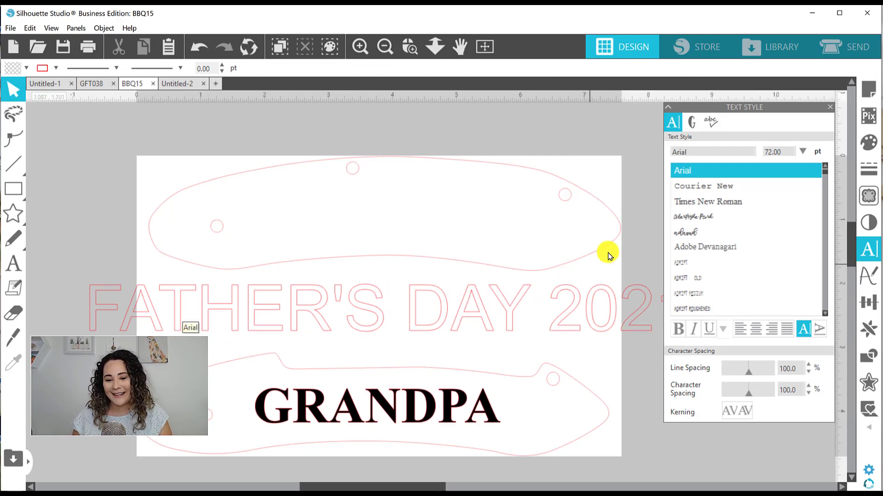
pyautogui.click(518, 299)
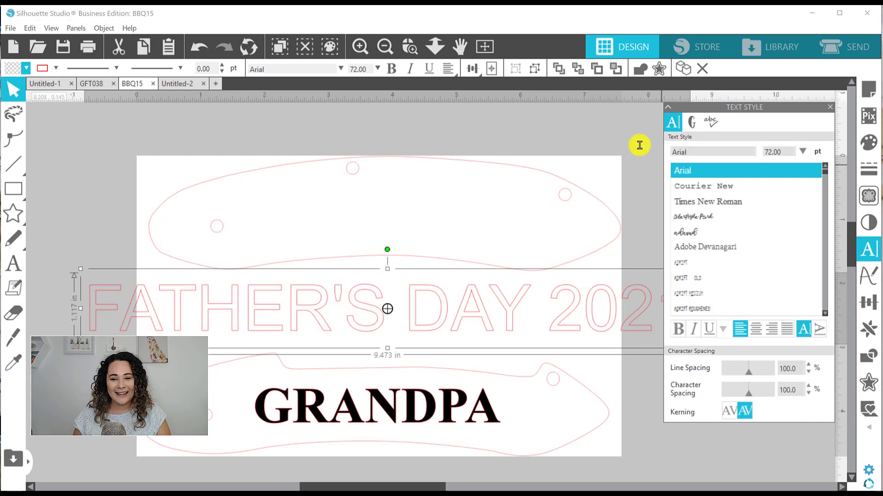
pyautogui.write('BRAYDen')
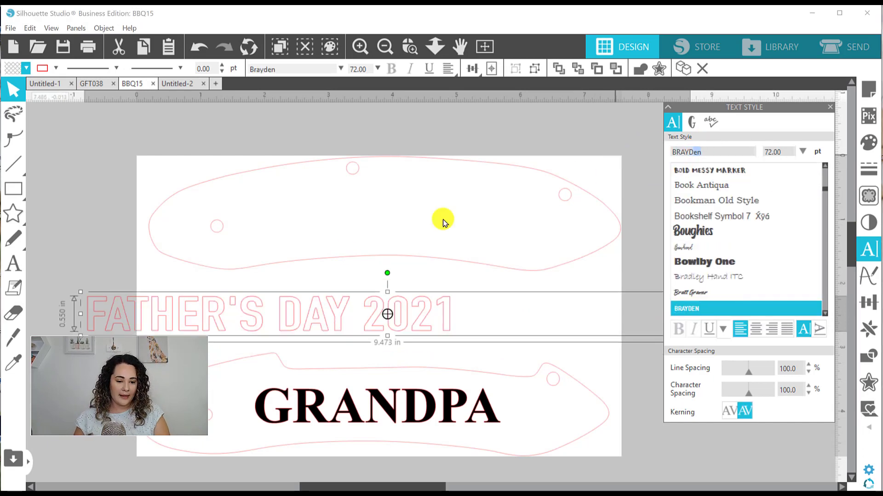
pyautogui.moveTo(173, 321); pyautogui.dragTo(324, 308)
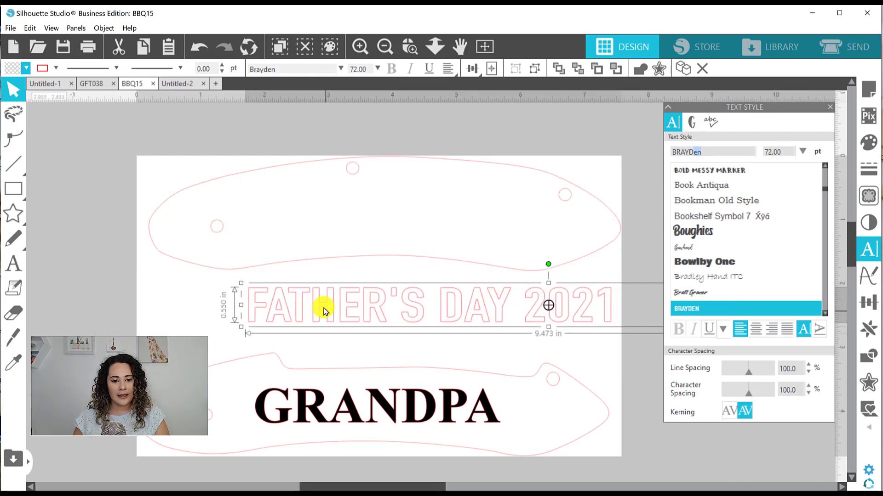
# Fill FATHER'S DAY 2021 with black and move it onto the upper handle outline.
pyautogui.click(26, 69)
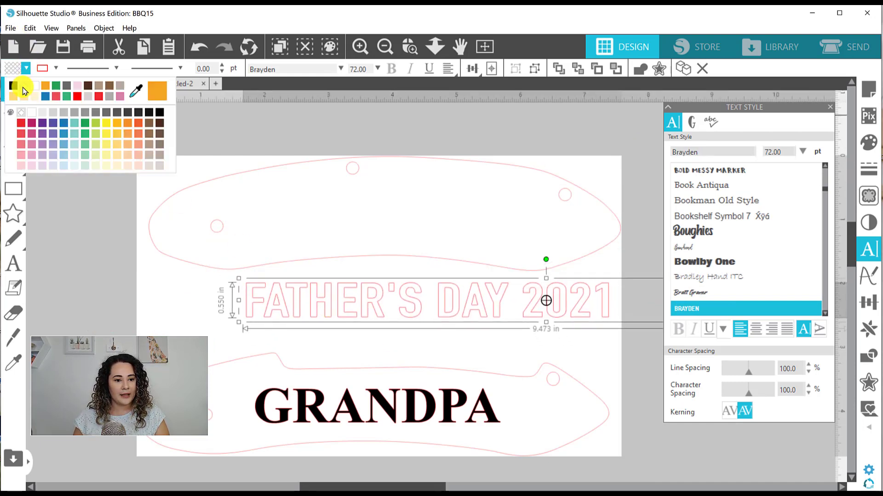
pyautogui.click(13, 86)
pyautogui.moveTo(335, 291); pyautogui.dragTo(316, 210)
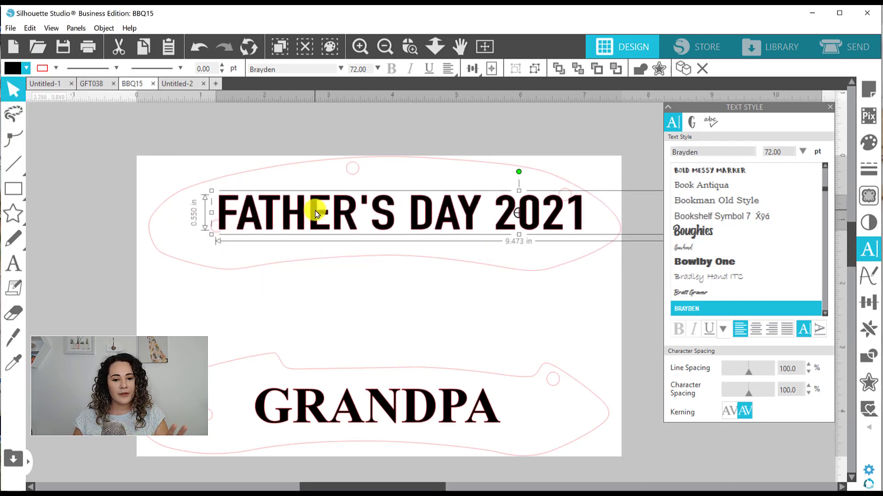
# Add a text between the two handle outlines listing the eight family members' first names, separated by commas.
pyautogui.click(3, 266)
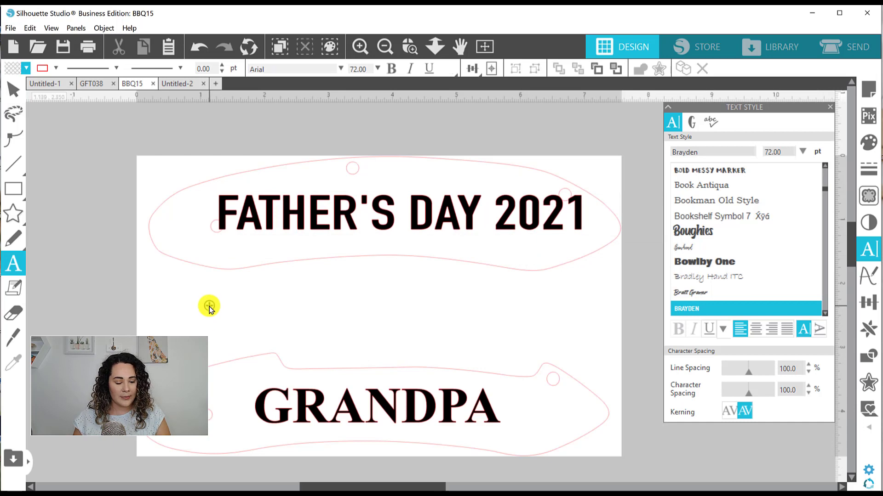
pyautogui.click(209, 307)
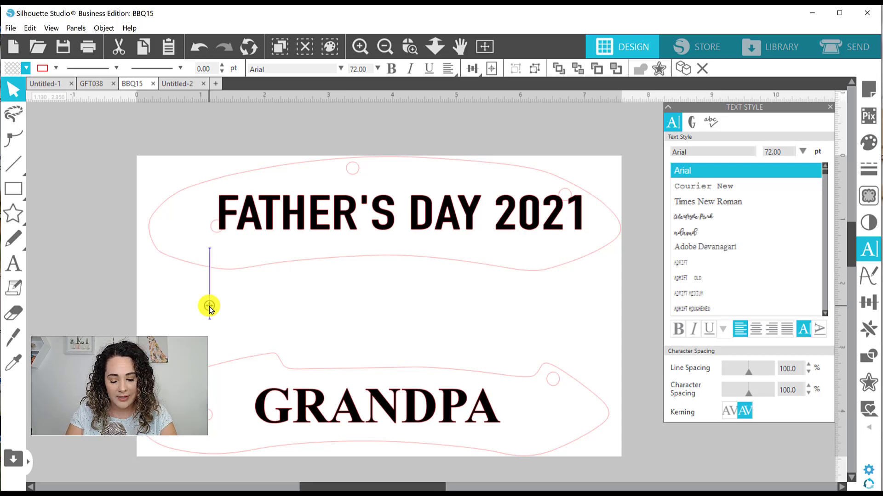
pyautogui.write('nAO')
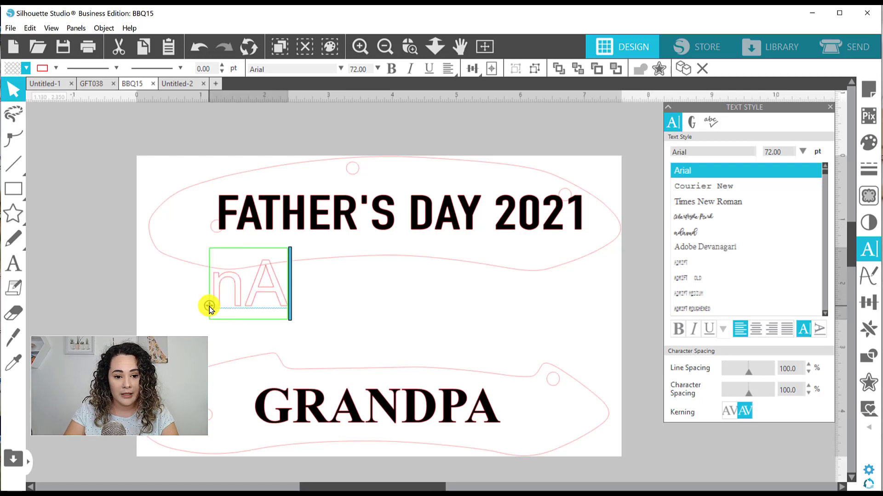
pyautogui.press('BackSpace')
pyautogui.press('BackSpace')
pyautogui.press('BackSpace')
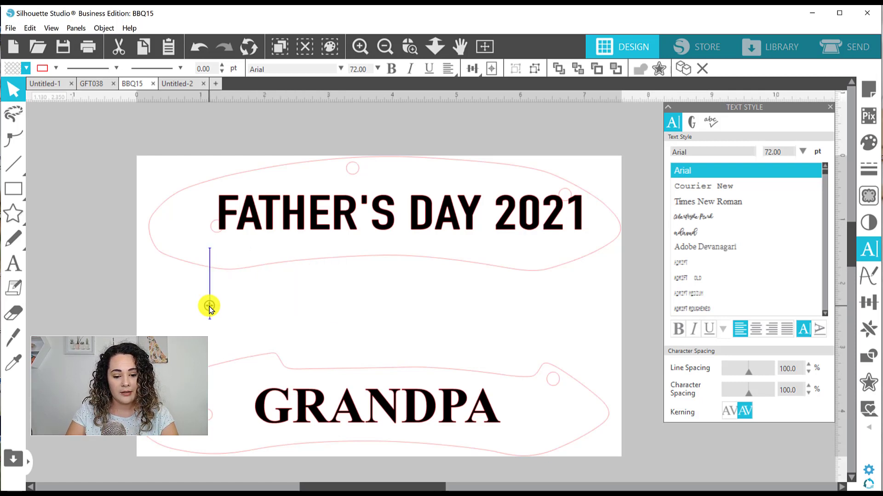
pyautogui.write('Na')
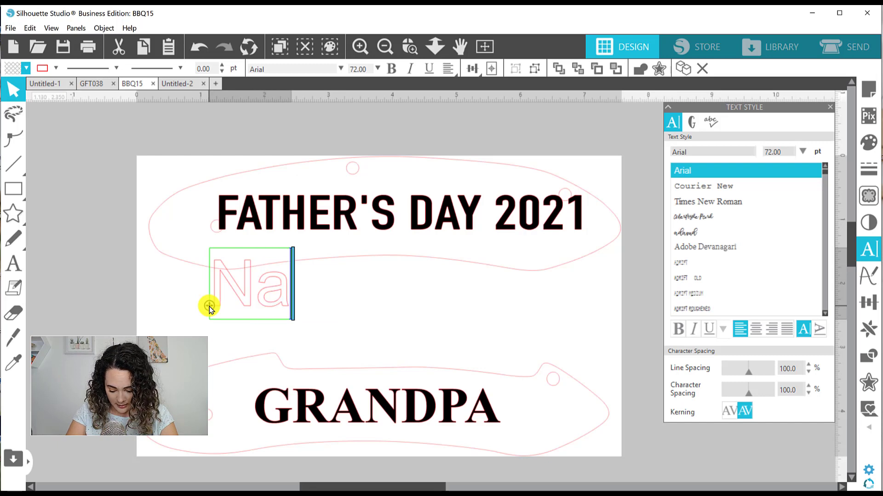
pyautogui.write('omi')
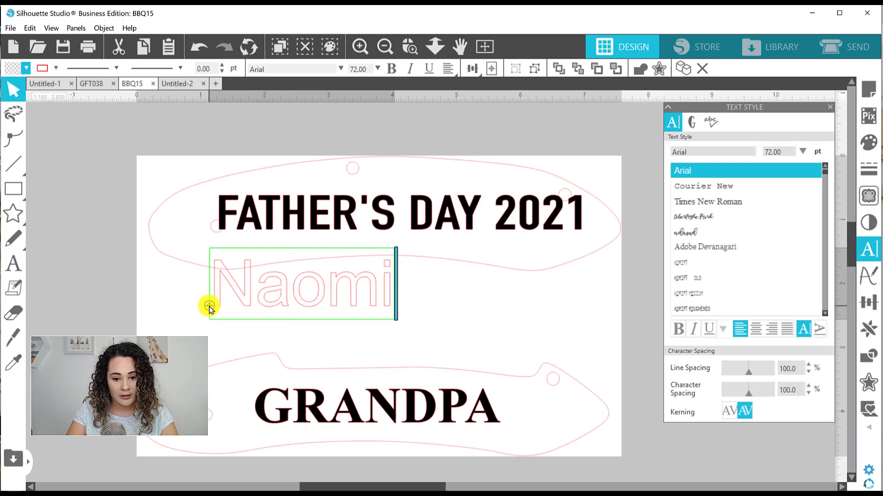
pyautogui.write(', ')
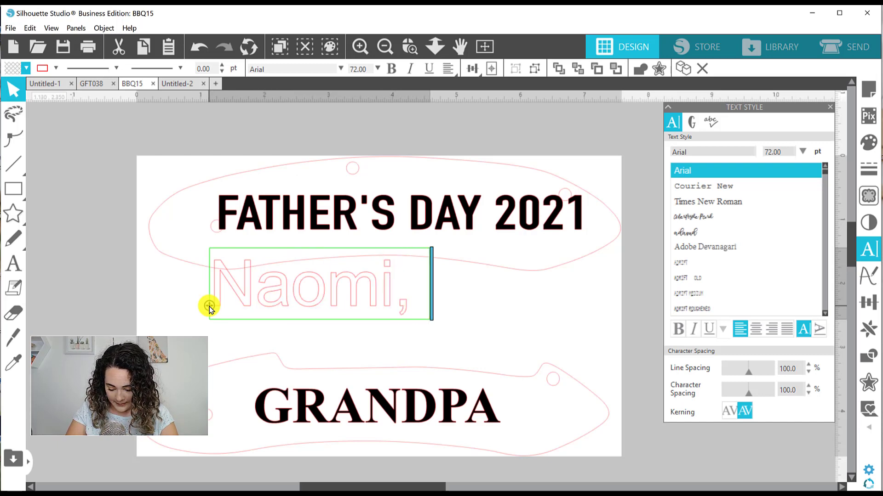
pyautogui.write('Devyn')
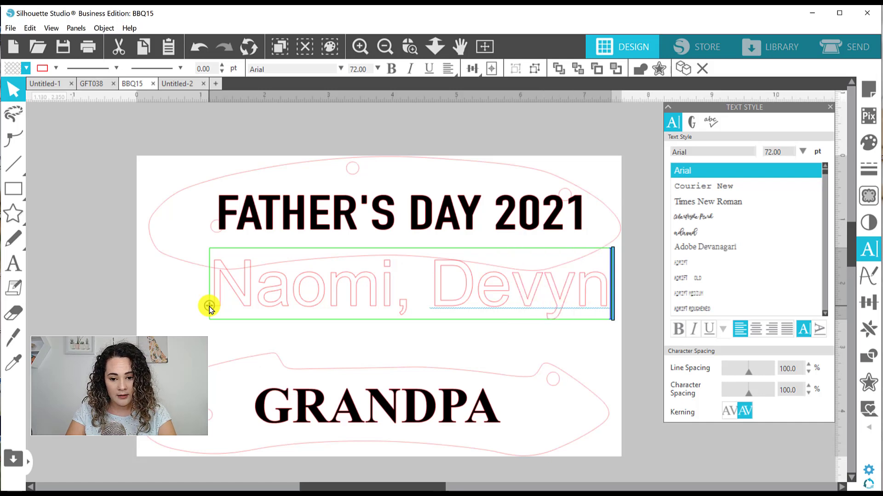
pyautogui.write(', ')
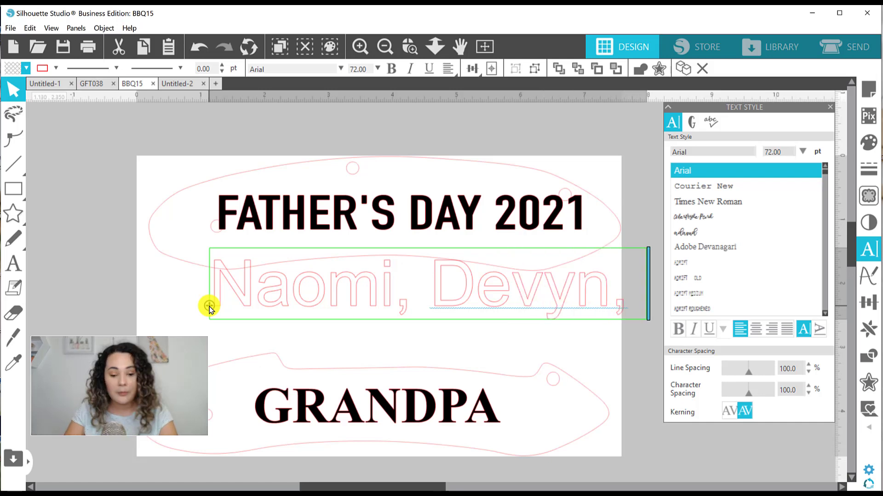
pyautogui.write('M')
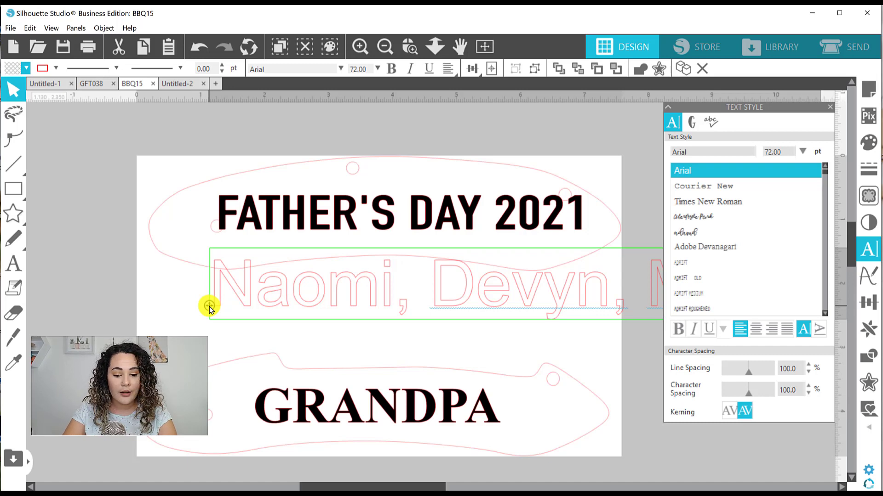
pyautogui.press('Return')
pyautogui.write('Nathaniel')
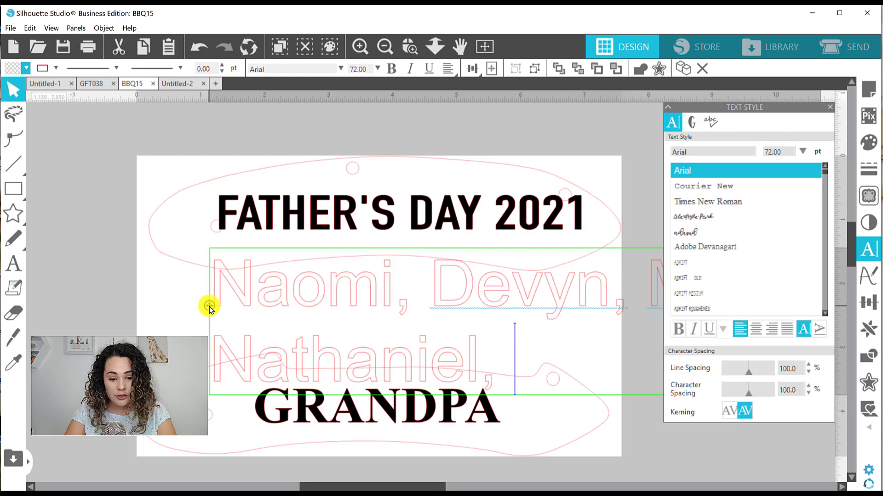
pyautogui.write(', Chev')
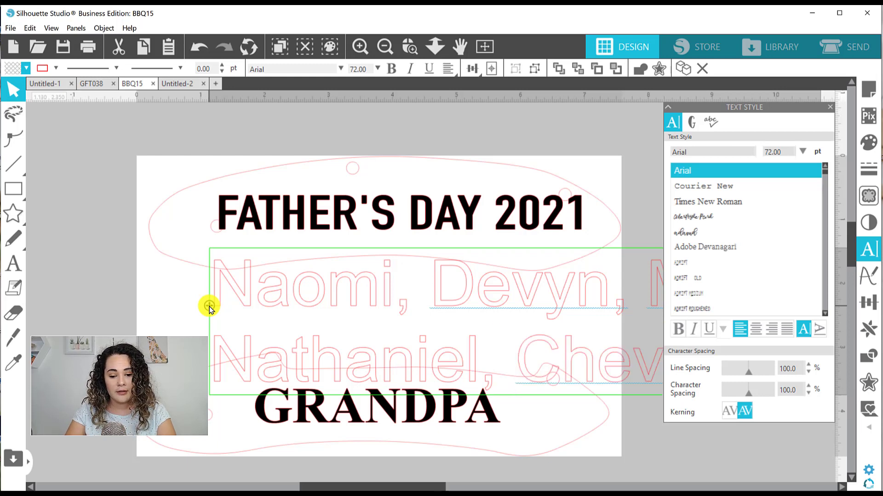
pyautogui.press('Return')
pyautogui.write('No')
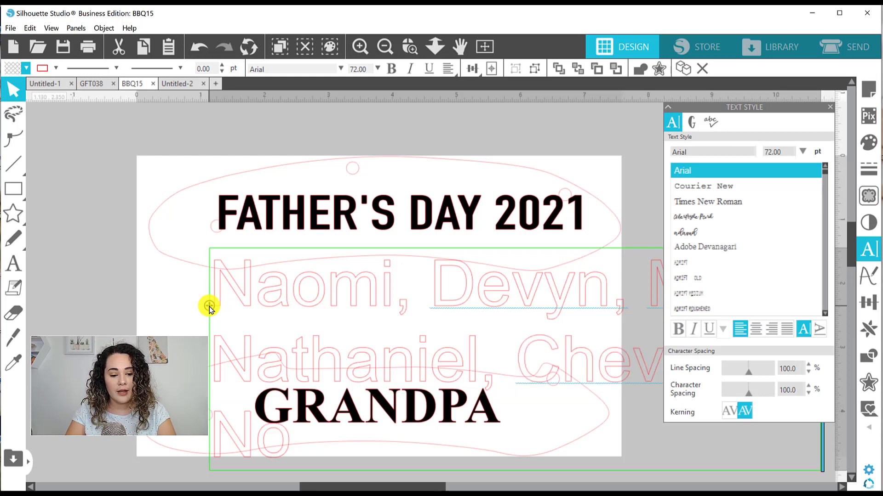
pyautogui.write('va,')
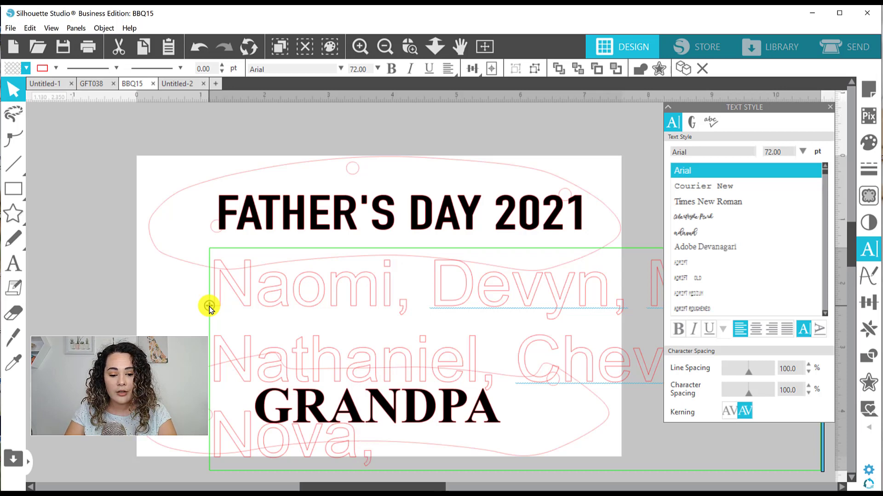
pyautogui.write(' Chris')
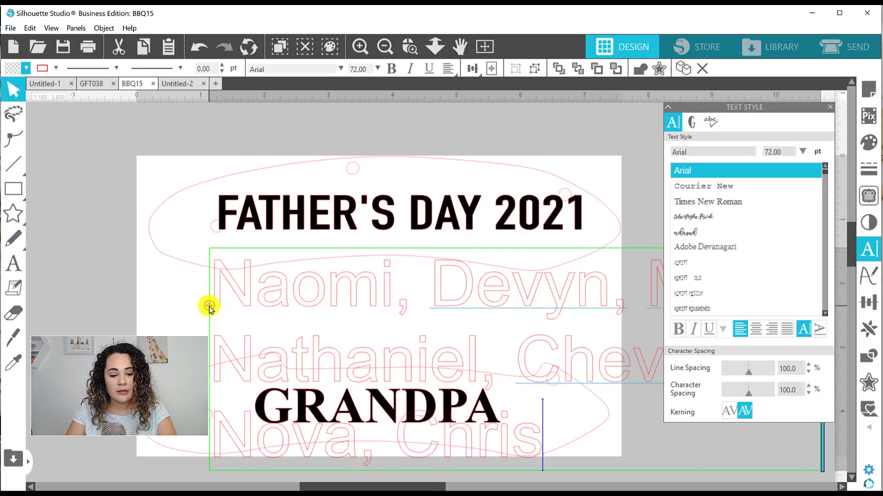
pyautogui.write('tian')
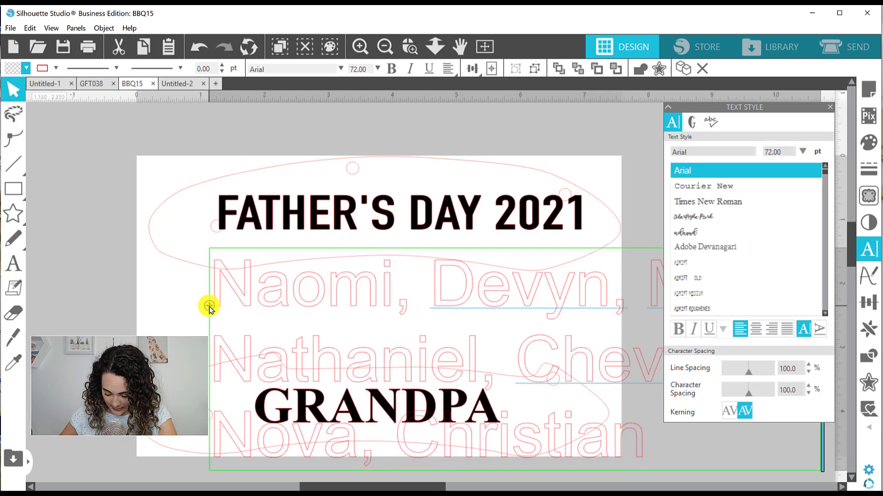
pyautogui.write(', Ch')
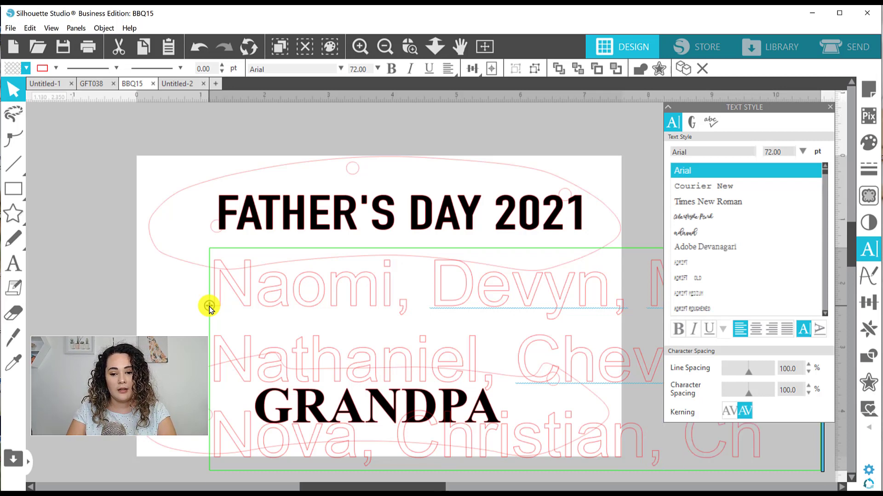
pyautogui.press('Return')
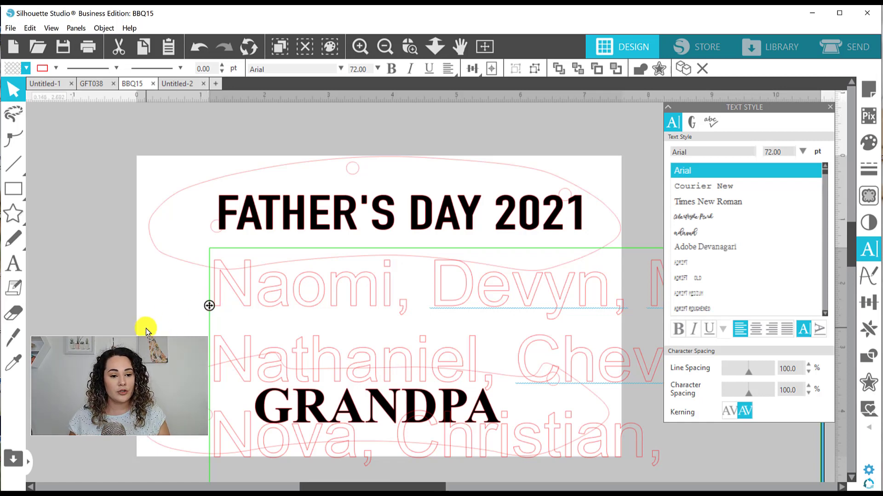
# Set the names text in the Coltisho font at 36 pt and move it directly beneath FATHER'S DAY 2021 on the upper handle.
pyautogui.click(246, 296)
pyautogui.click(699, 151)
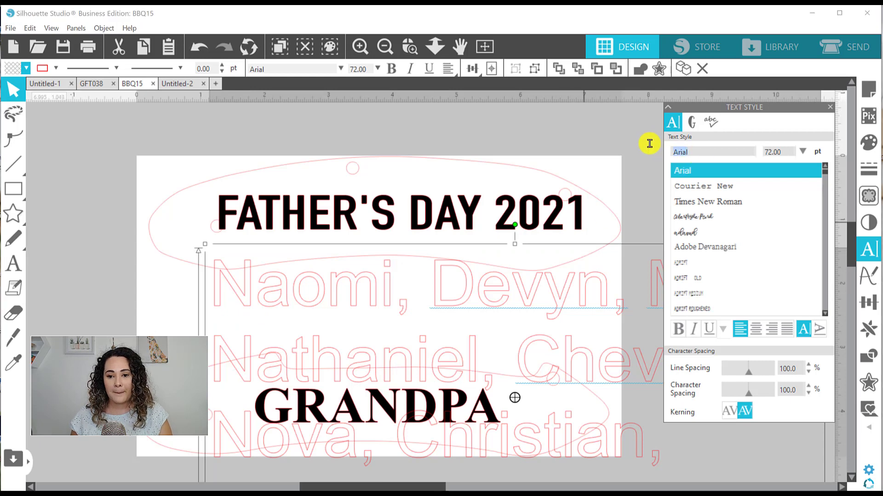
pyautogui.write('coltisho')
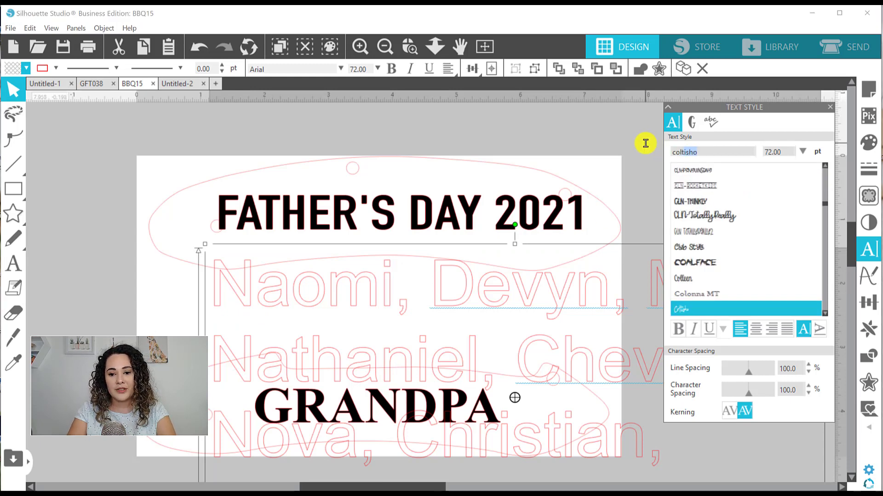
pyautogui.press('Return')
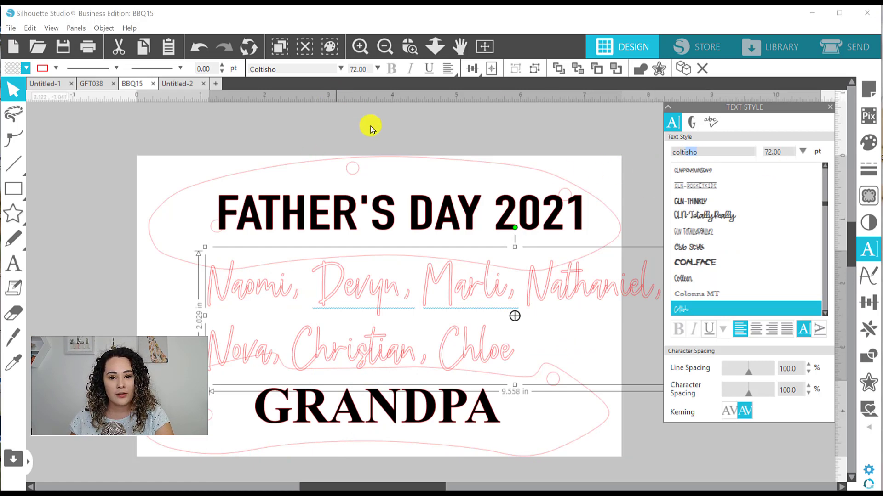
pyautogui.click(802, 151)
pyautogui.scroll(-2, 799, 197)
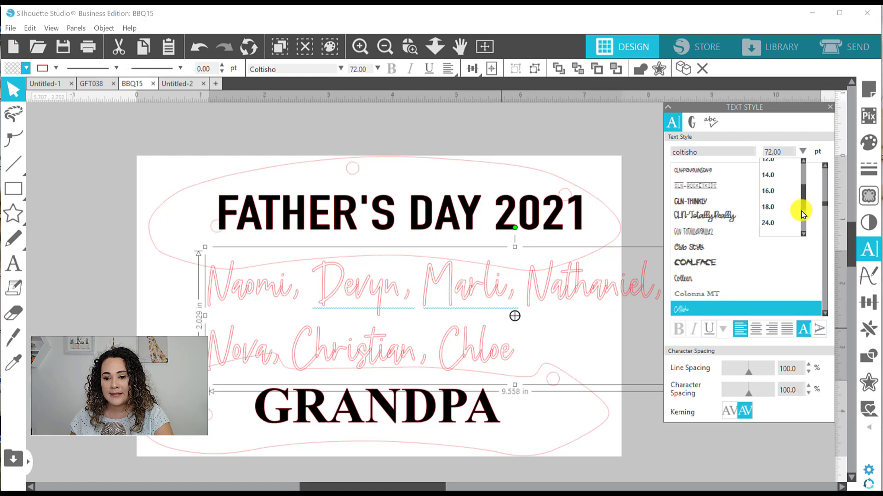
pyautogui.click(785, 229)
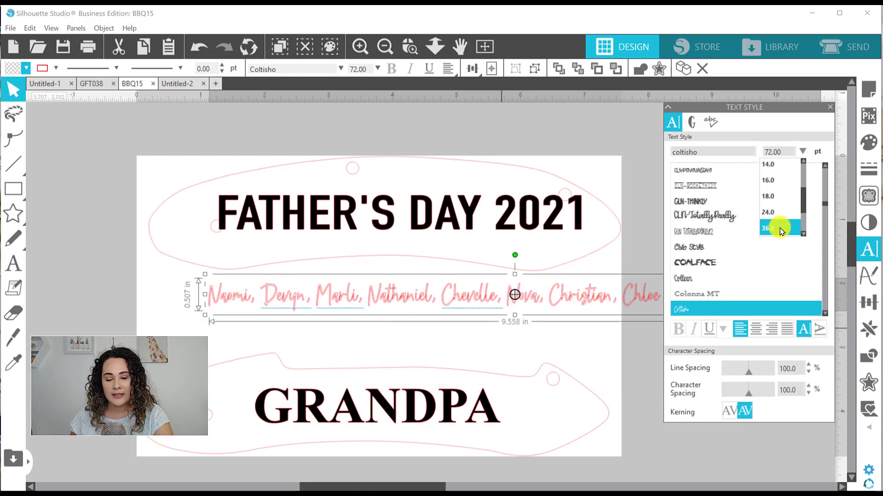
pyautogui.moveTo(426, 294); pyautogui.dragTo(384, 247)
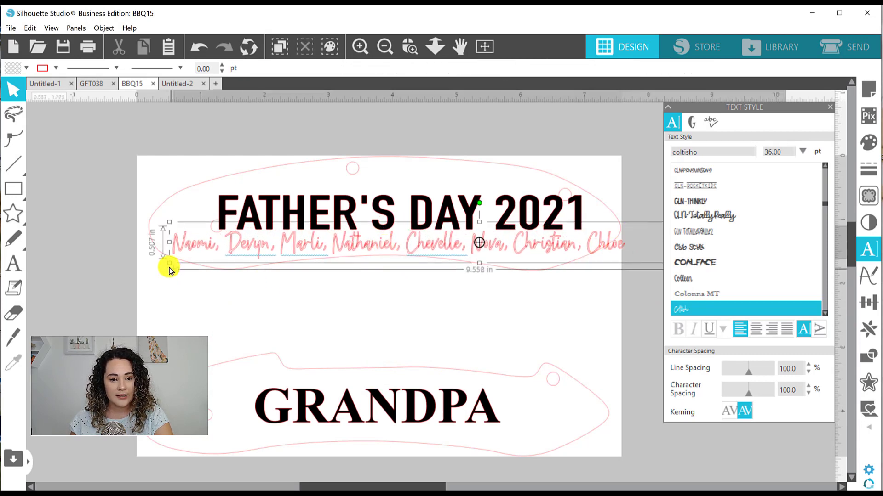
# Try to break the names text into two lines before the fifth name.
pyautogui.click(399, 236)
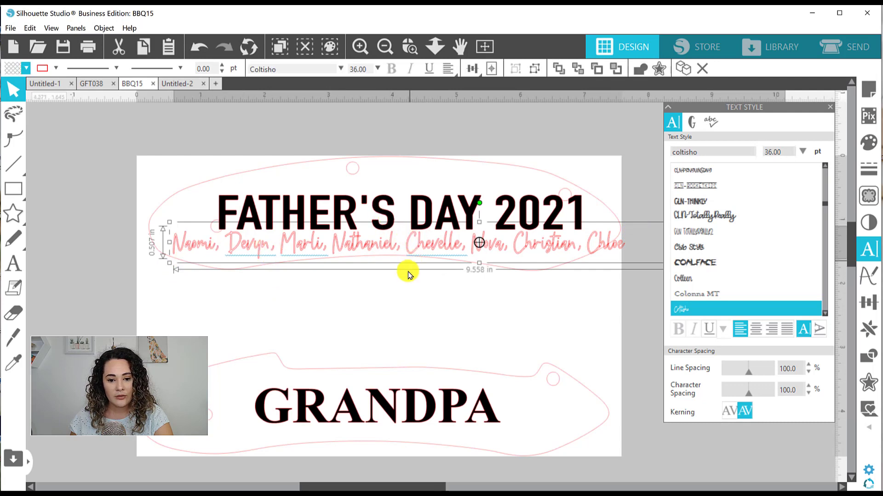
pyautogui.doubleClick(408, 253)
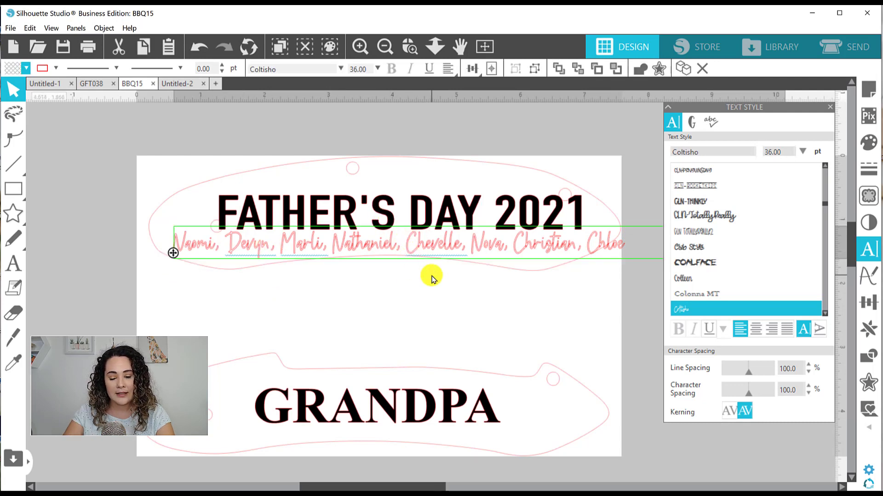
pyautogui.press('Return')
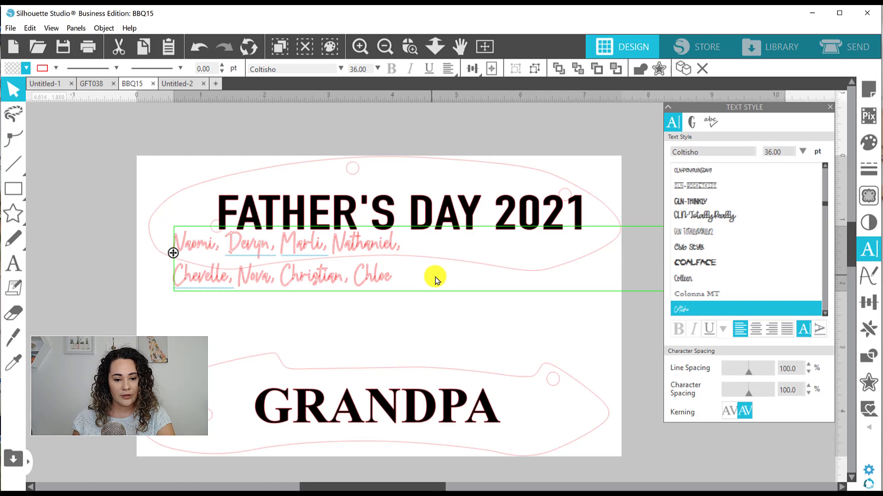
pyautogui.press('BackSpace')
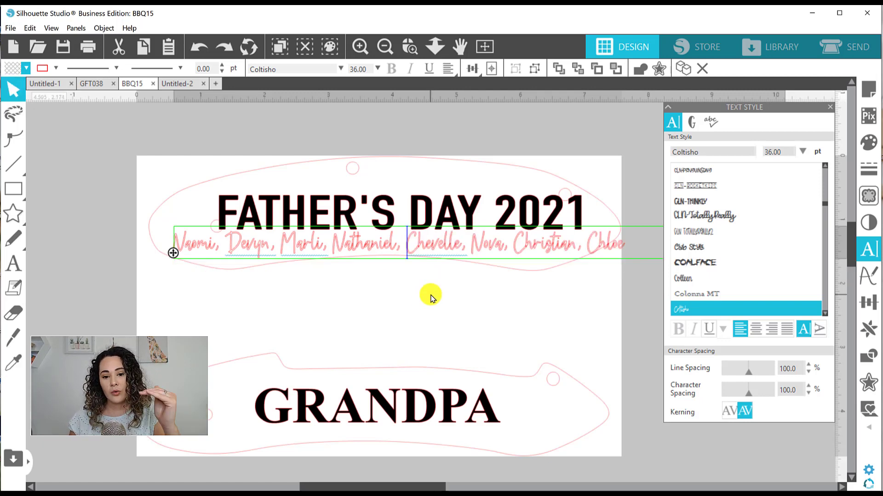
pyautogui.click(426, 300)
# Fill the names text with black and nudge it slightly to the right beneath FATHER'S DAY 2021.
pyautogui.click(412, 243)
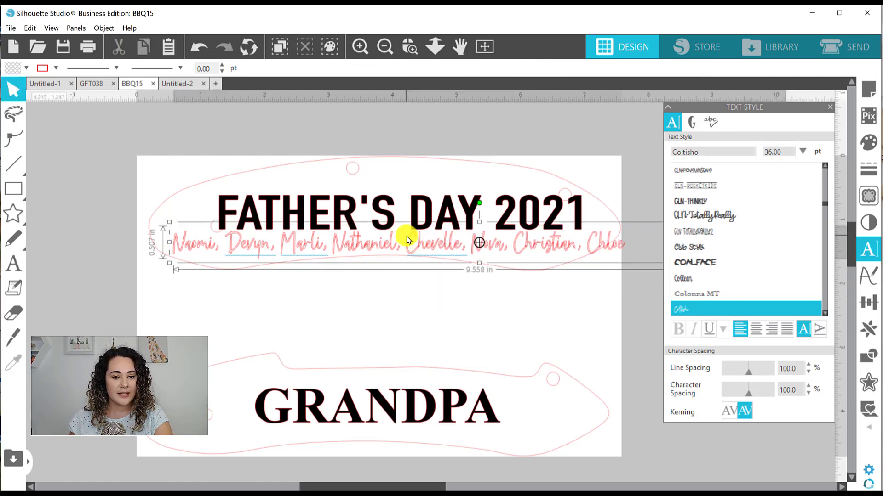
pyautogui.click(26, 68)
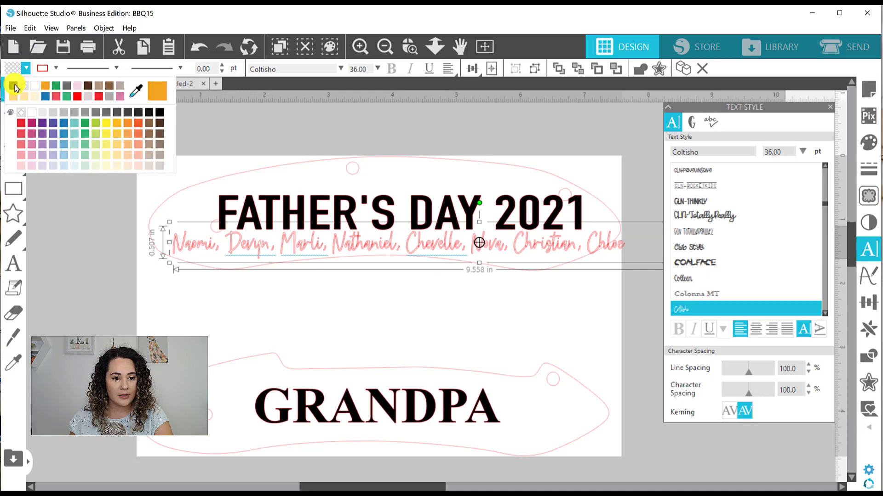
pyautogui.click(26, 98)
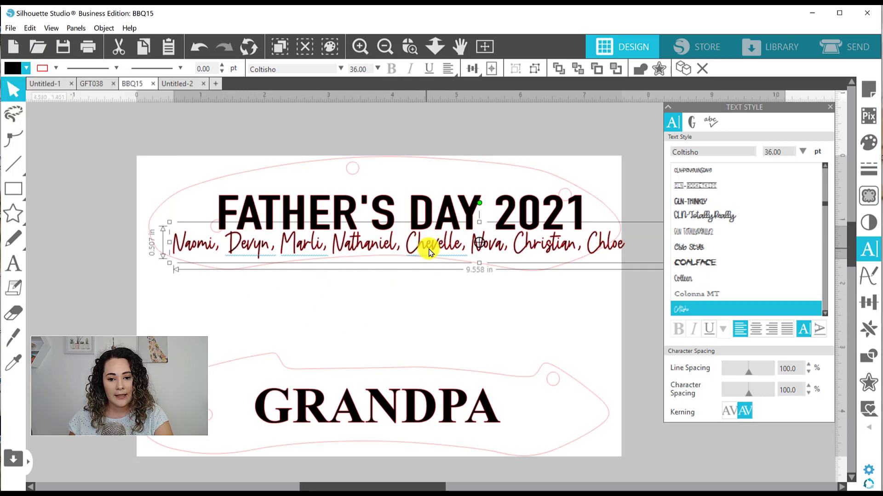
pyautogui.moveTo(429, 252); pyautogui.dragTo(437, 253)
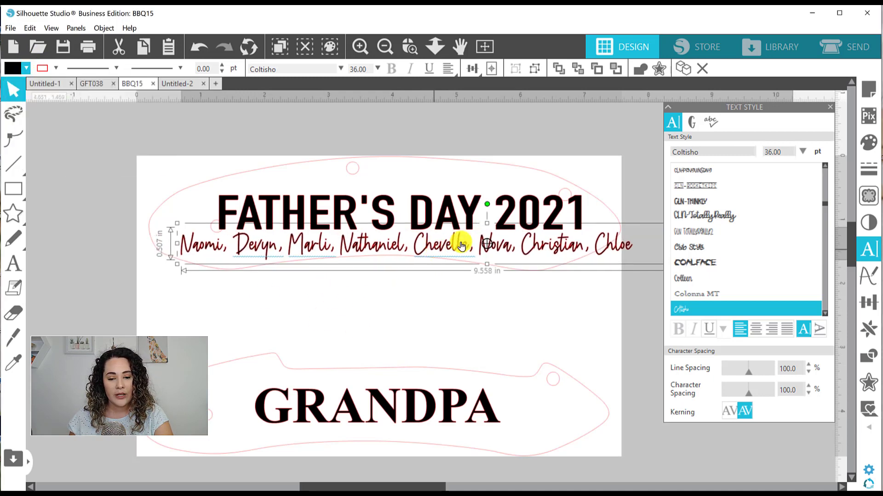
# Weld the names lettering, make it a compound path and deselect it.
pyautogui.click(643, 70)
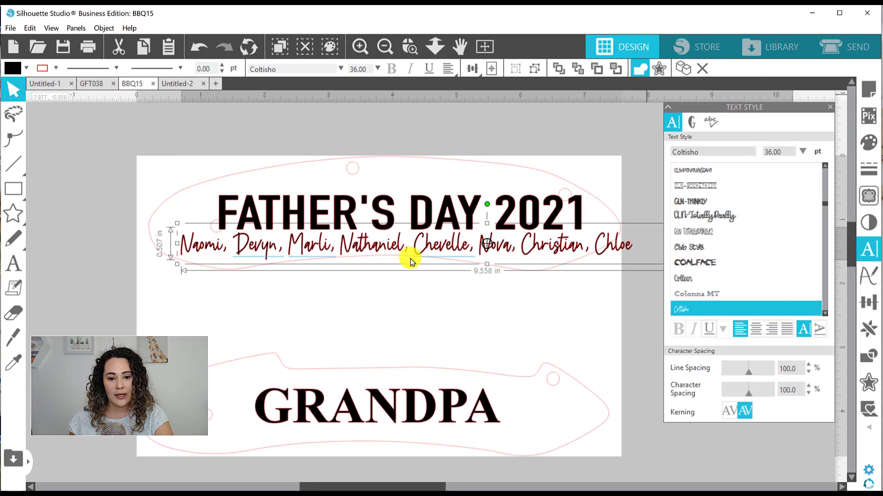
pyautogui.rightClick(435, 251)
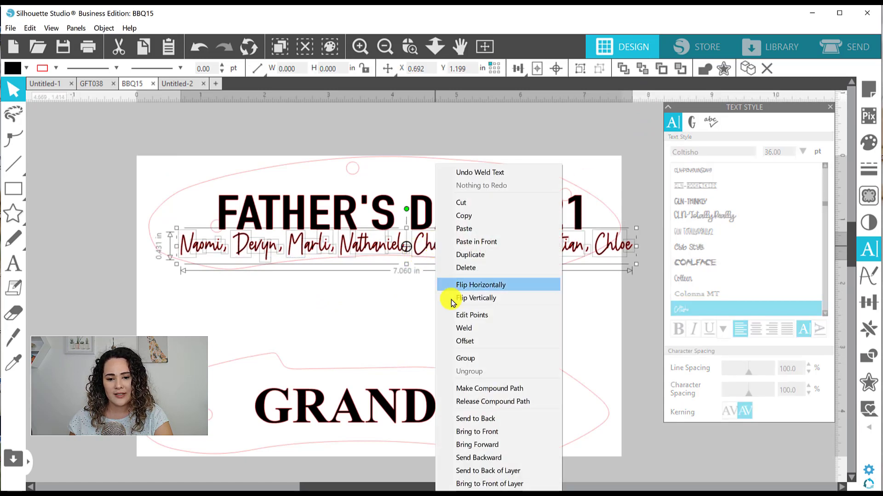
pyautogui.click(469, 388)
pyautogui.click(449, 214)
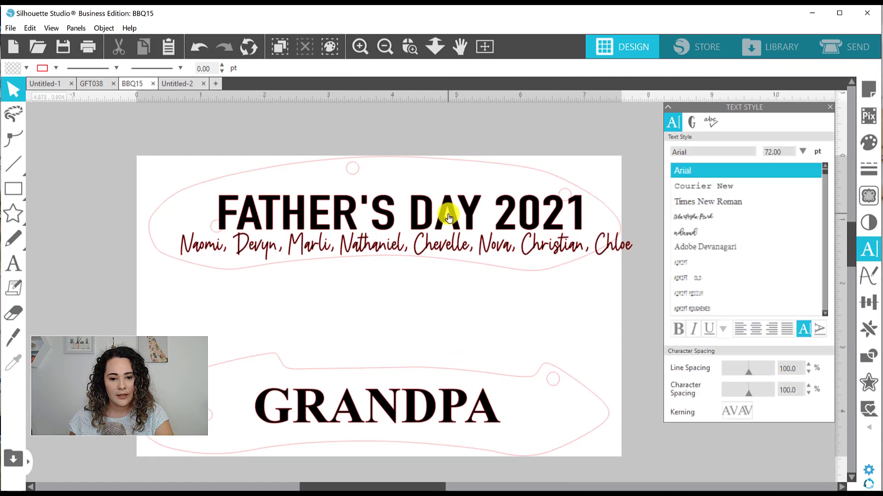
# Move FATHER'S DAY 2021 and the names lettering together off the upper handle into the empty space between the handles.
pyautogui.keyDown('shift'); pyautogui.click(426, 242); pyautogui.keyUp('shift')
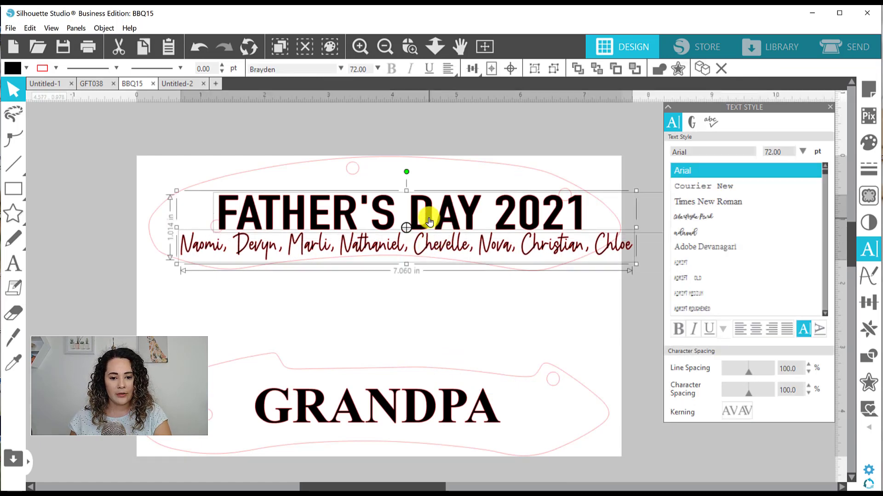
pyautogui.moveTo(425, 213); pyautogui.dragTo(421, 303)
pyautogui.click(203, 298)
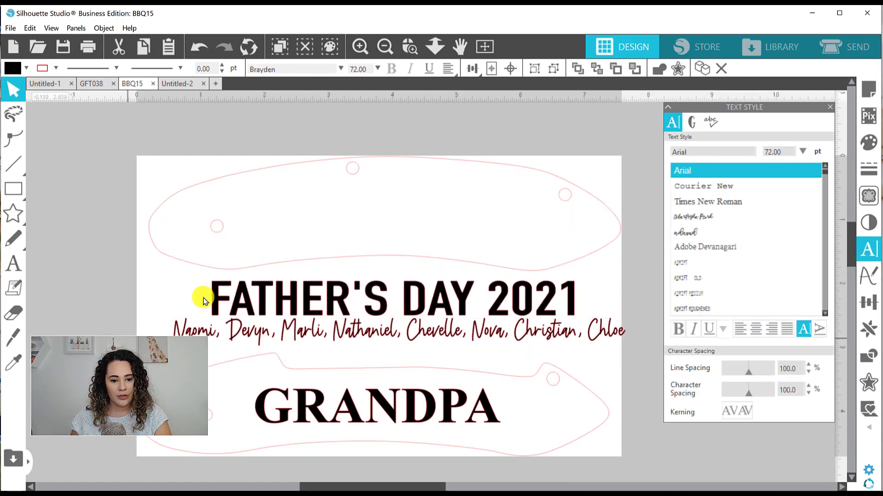
# Make the FATHER'S DAY 2021 text a compound path and deselect it.
pyautogui.click(213, 296)
pyautogui.rightClick(218, 296)
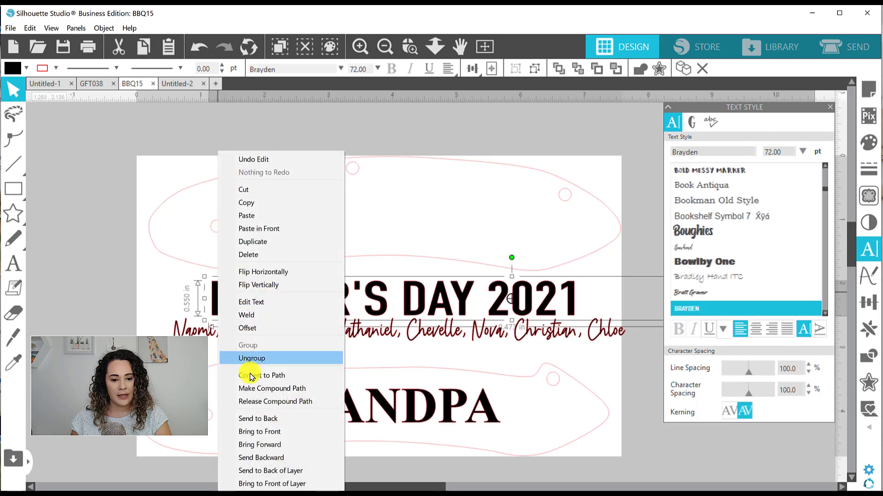
pyautogui.click(253, 389)
pyautogui.click(414, 363)
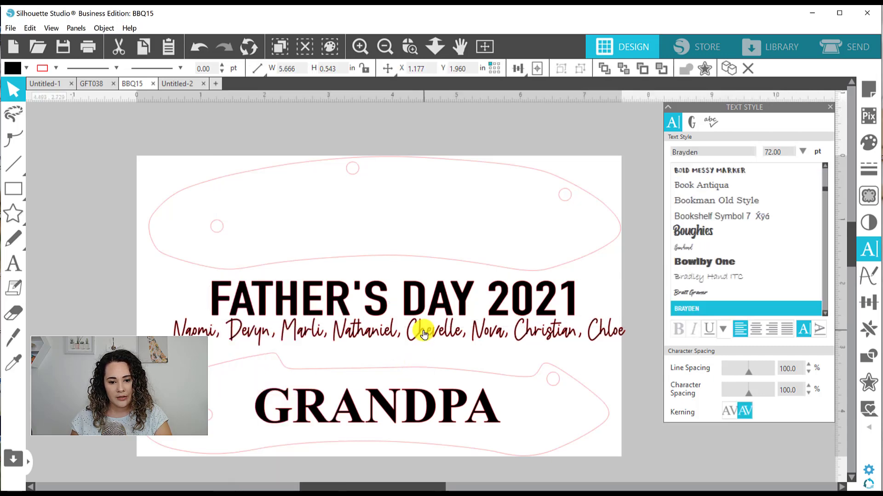
# Scale the names lettering down to about 5.926 in wide and nudge it slightly lower beneath FATHER'S DAY 2021.
pyautogui.click(423, 332)
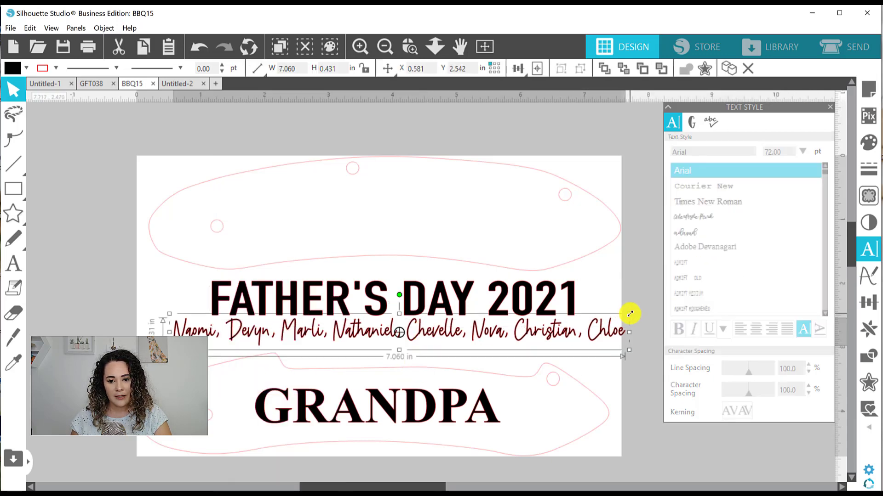
pyautogui.moveTo(630, 314); pyautogui.dragTo(566, 332)
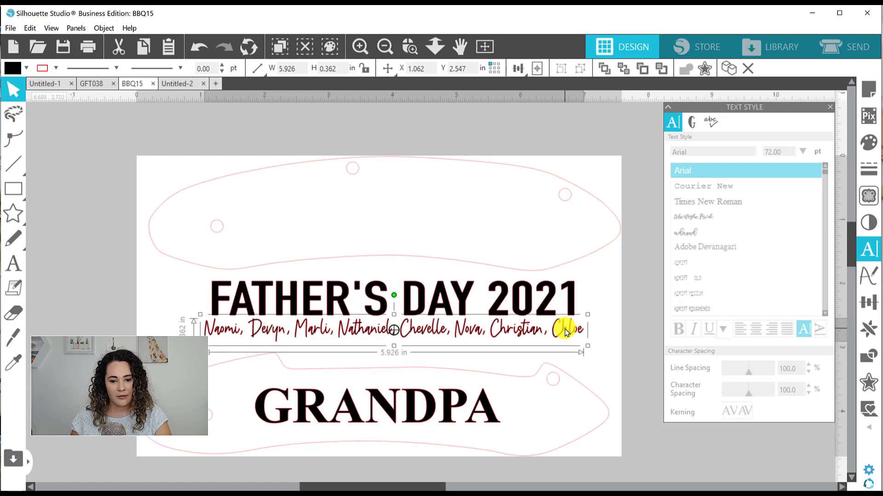
pyautogui.click(161, 316)
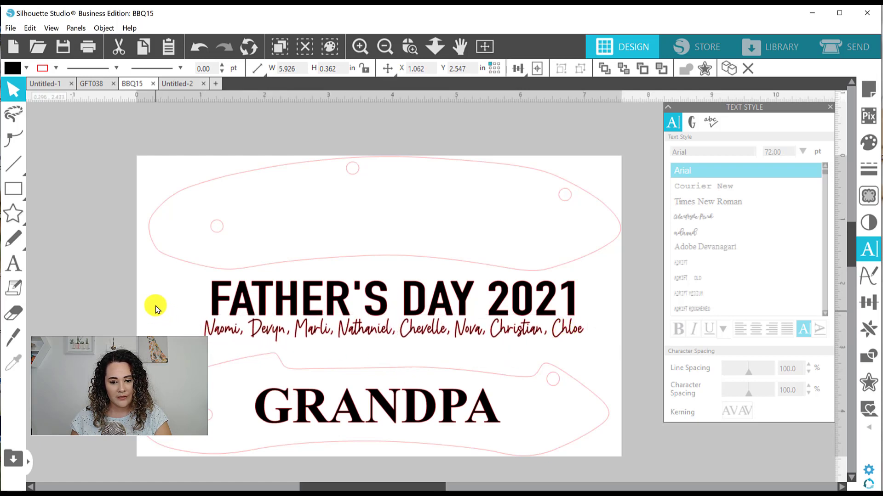
pyautogui.click(347, 327)
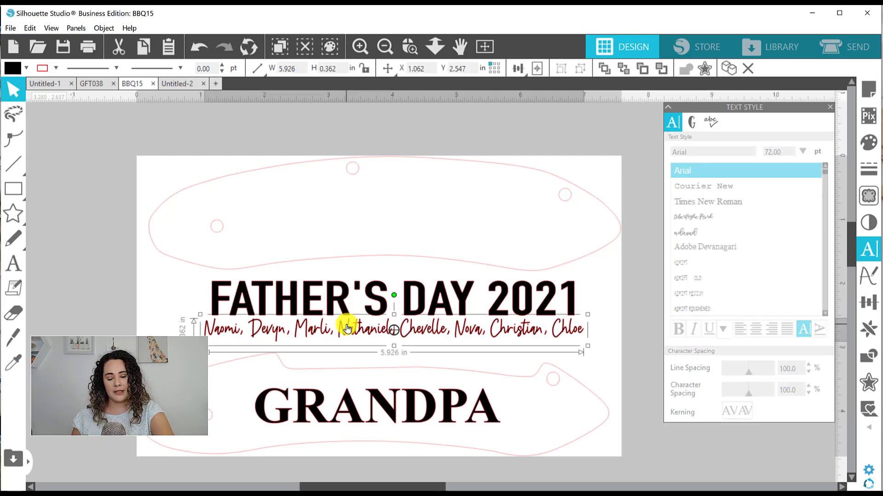
pyautogui.click(167, 317)
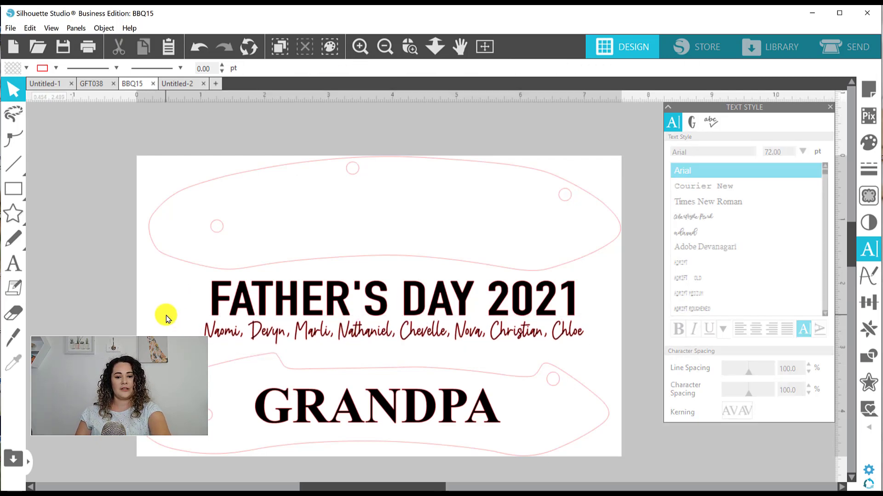
# Remove the red outline from FATHER'S DAY 2021 and the names lettering, and group the two objects.
pyautogui.moveTo(163, 295); pyautogui.dragTo(321, 345)
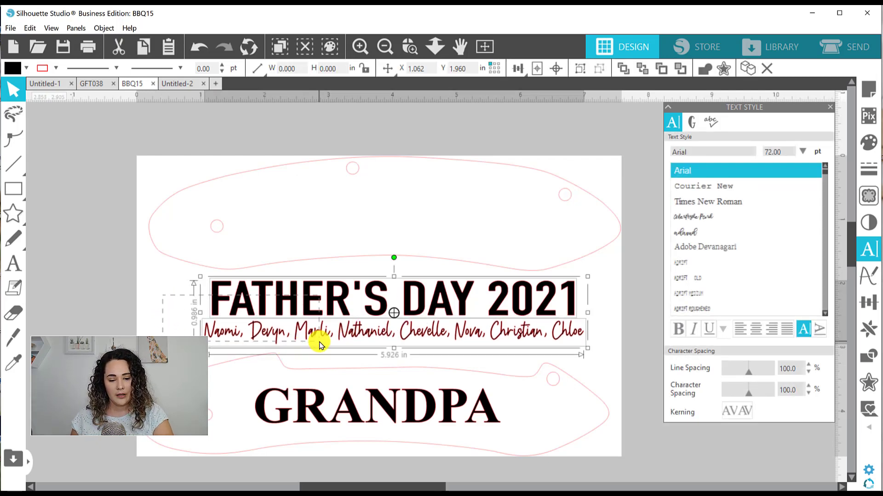
pyautogui.click(55, 68)
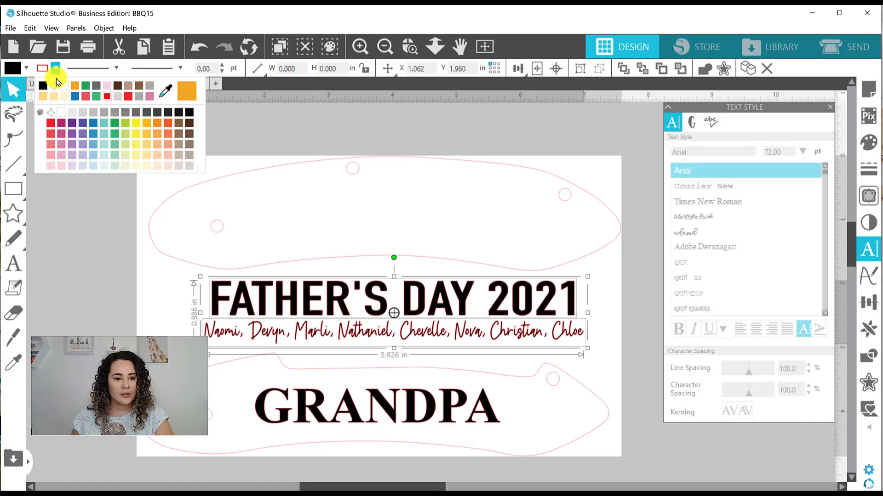
pyautogui.click(55, 85)
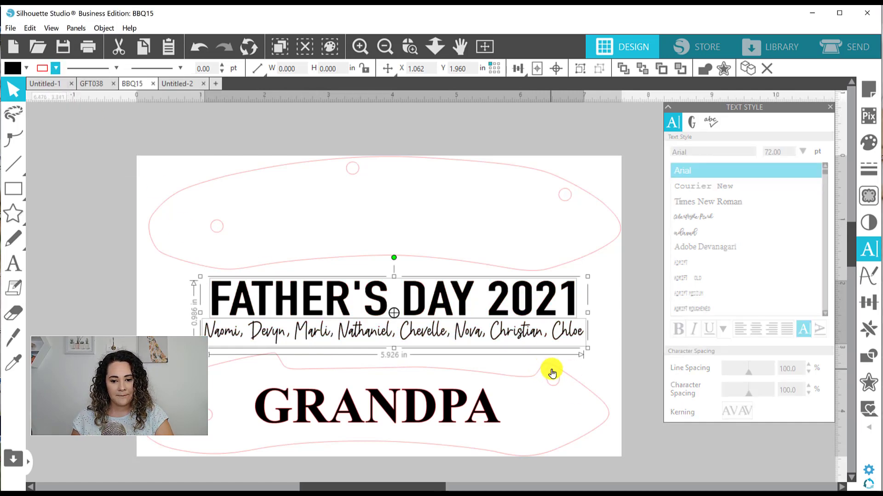
pyautogui.rightClick(494, 310)
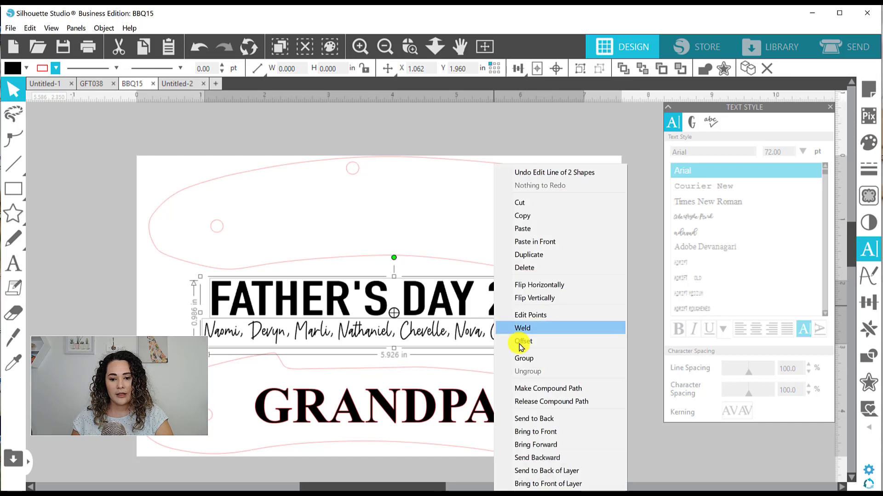
pyautogui.click(522, 357)
# Move the grouped lettering onto the upper handle, scale it to about 4.885 in wide and fine-tune its position between the screw holes.
pyautogui.moveTo(418, 315); pyautogui.dragTo(413, 222)
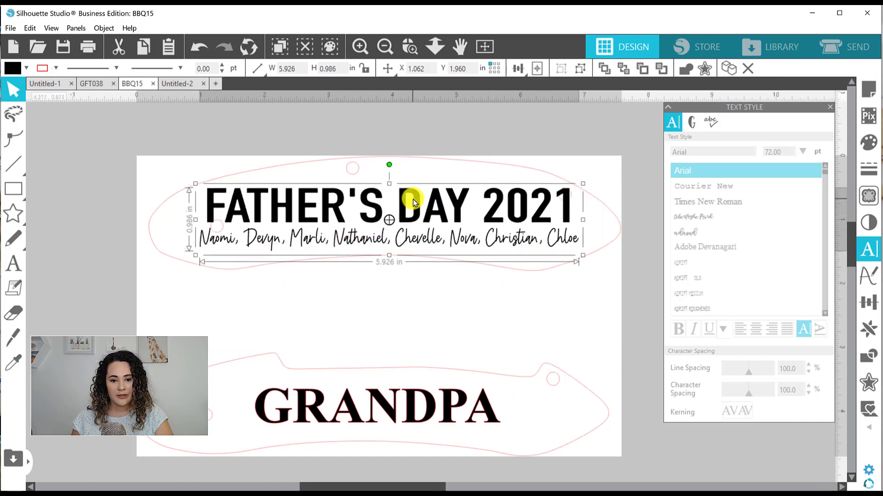
pyautogui.moveTo(576, 185); pyautogui.dragTo(516, 200)
pyautogui.click(451, 300)
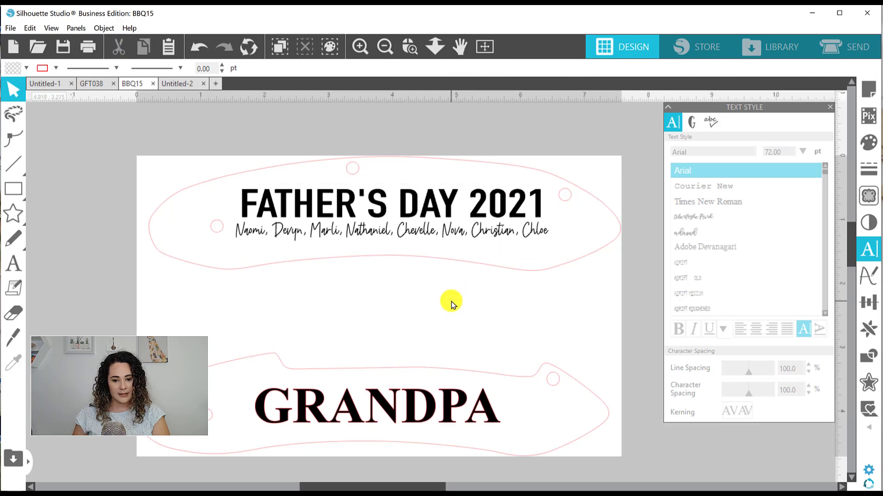
pyautogui.click(437, 236)
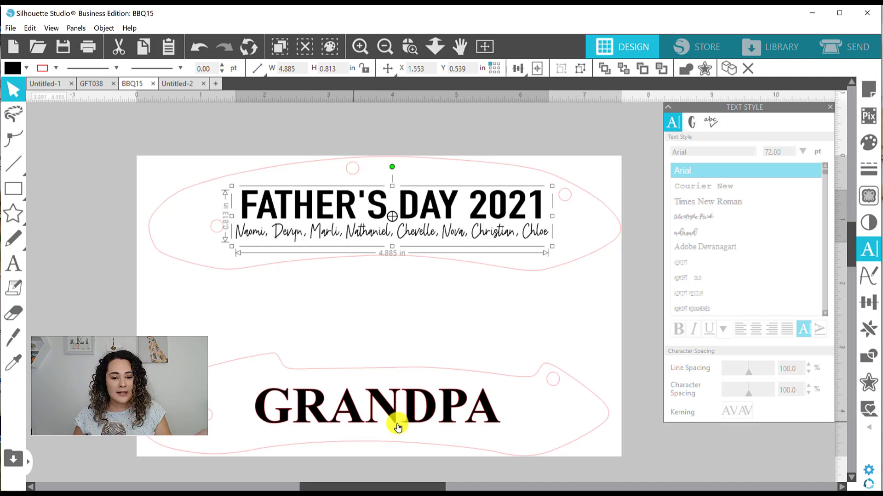
# Make the GRANDPA text on the lower handle a compound path.
pyautogui.click(379, 416)
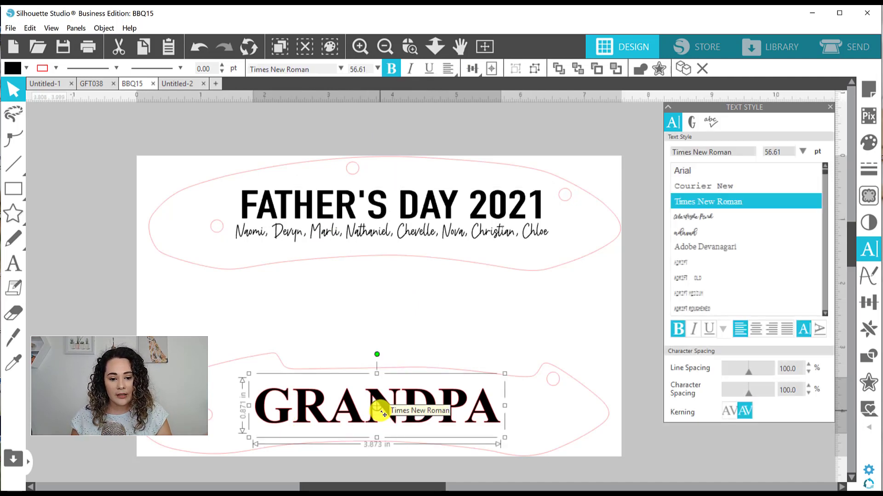
pyautogui.rightClick(389, 412)
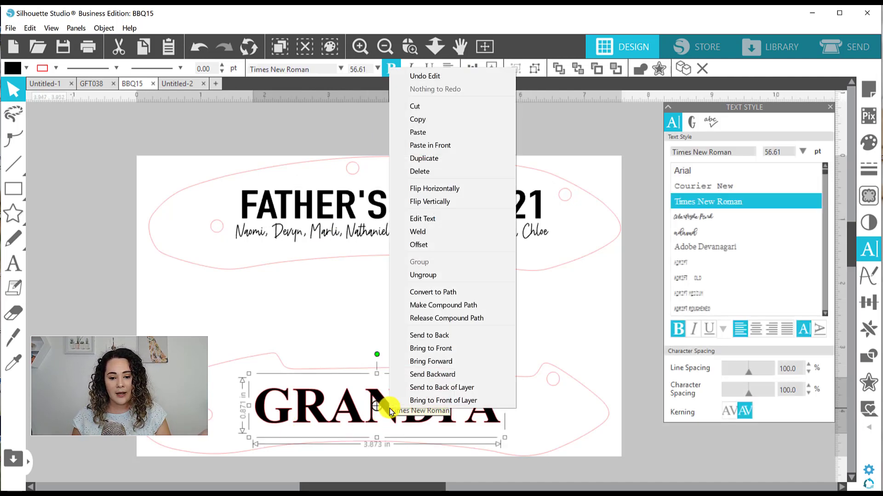
pyautogui.click(430, 307)
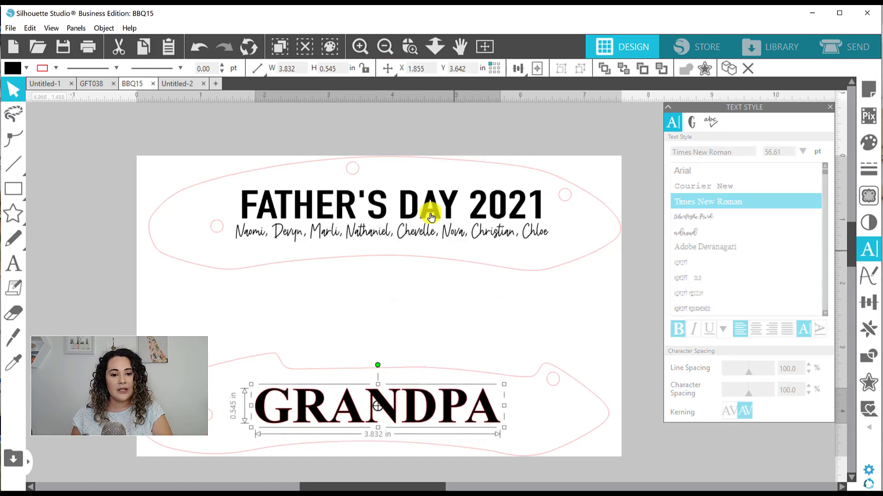
# Select the GRANDPA and FATHER'S DAY 2021 lettering together, without the handle outlines, and save only that selection to a file.
pyautogui.keyDown('shift'); pyautogui.click(412, 211); pyautogui.keyUp('shift')
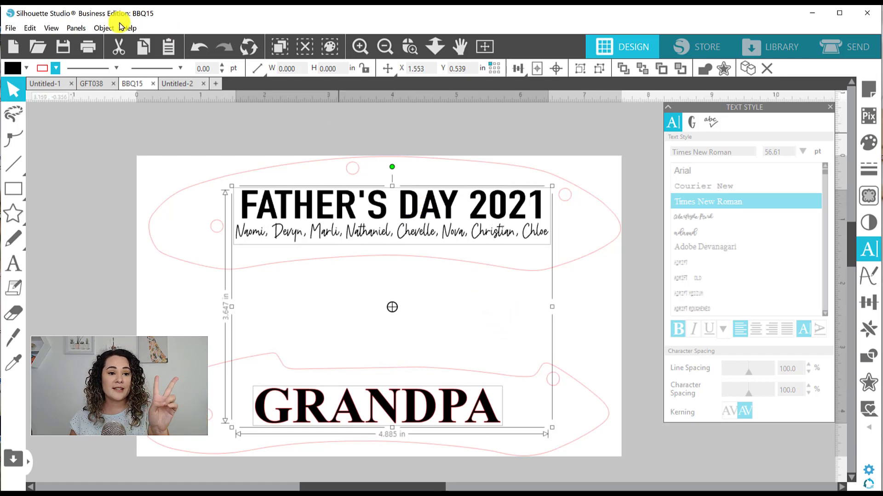
pyautogui.click(10, 30)
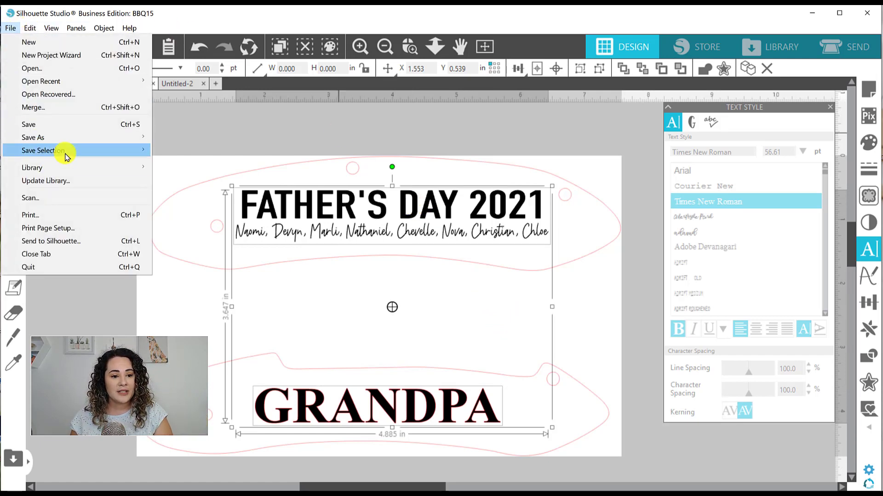
pyautogui.moveTo(95, 154)
pyautogui.click(167, 152)
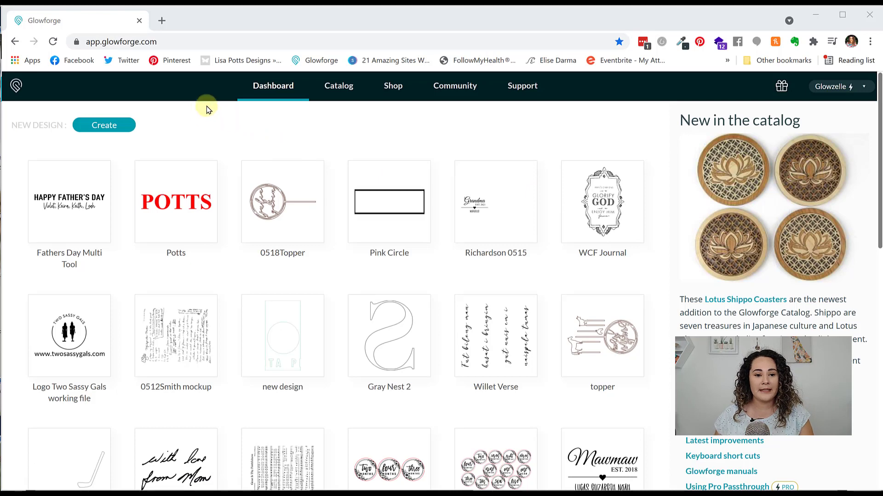
# Switch to Glowforge and upload the saved lettering file as a new design.
pyautogui.click(114, 122)
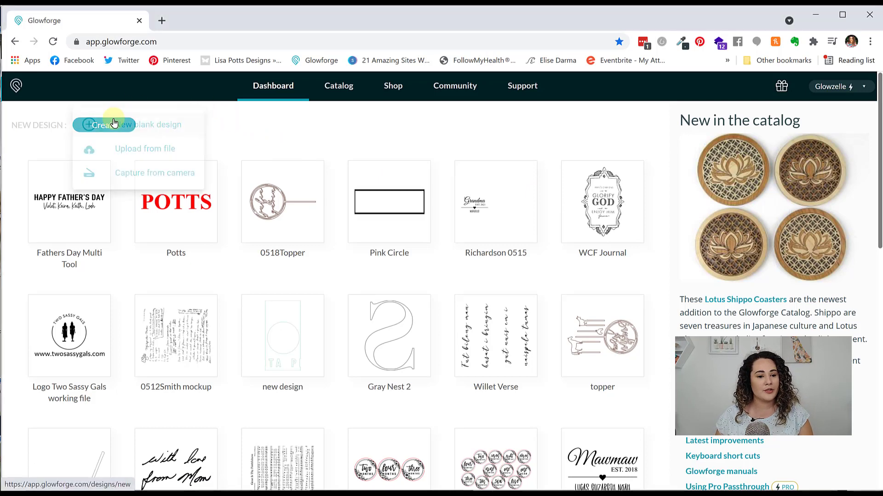
pyautogui.click(136, 159)
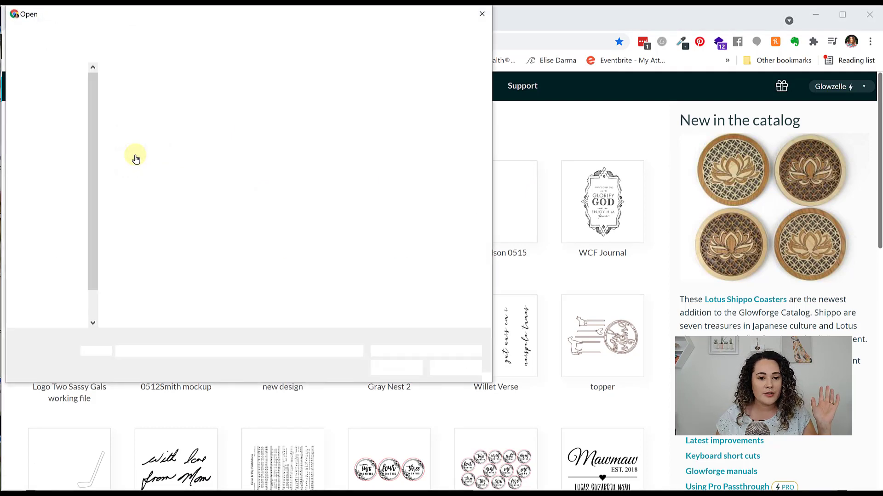
pyautogui.click(133, 114)
pyautogui.click(396, 367)
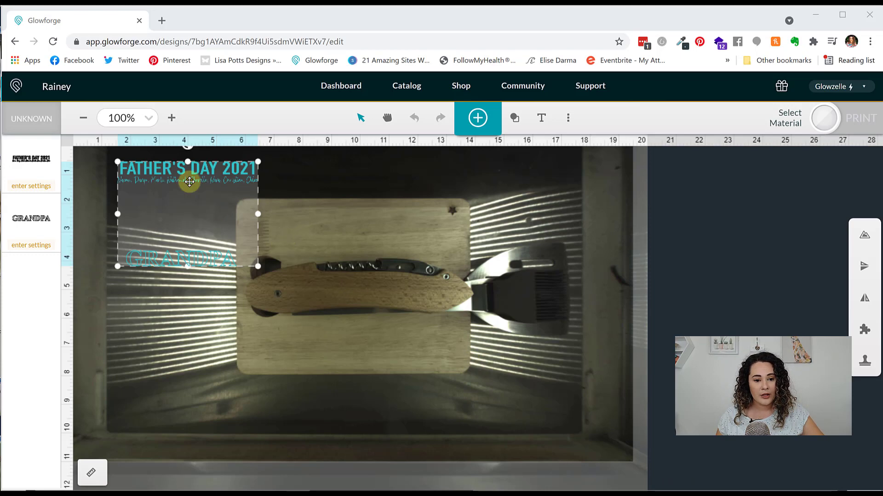
# Set the FATHER'S DAY 2021 artwork to be ignored in this print.
pyautogui.click(48, 161)
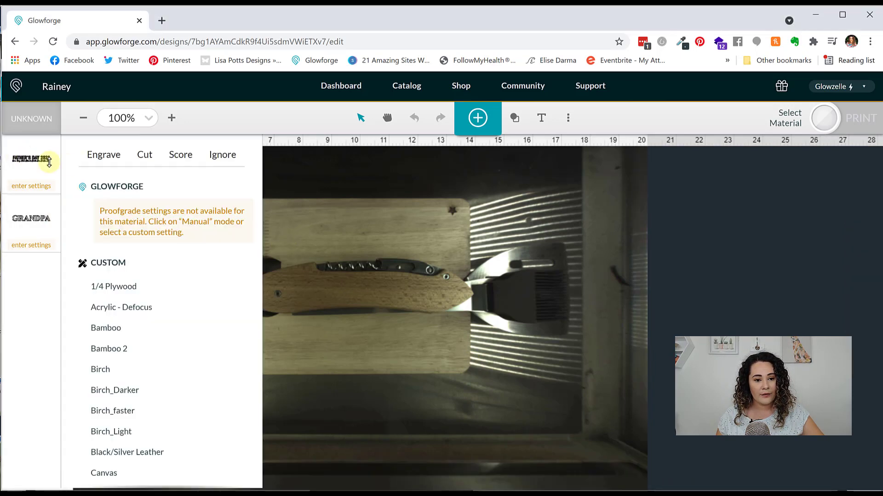
pyautogui.click(223, 162)
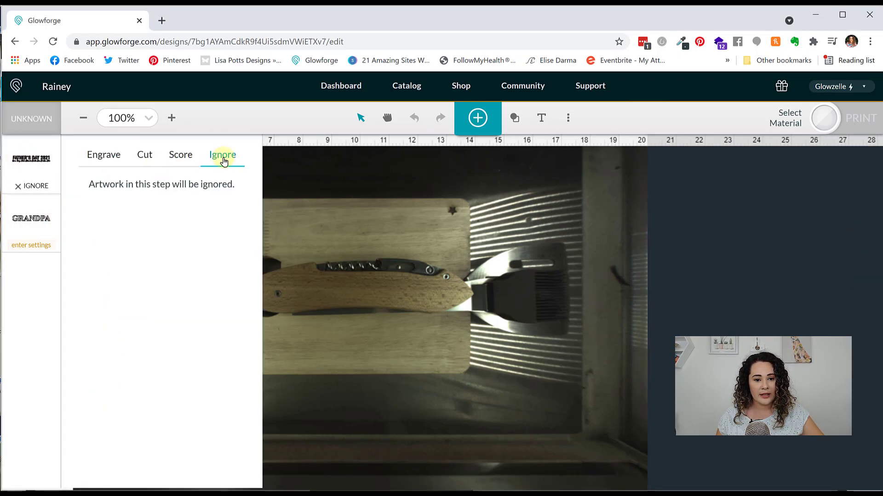
pyautogui.click(466, 216)
# Set the laser focus on the wooden handle of the BBQ tool.
pyautogui.click(575, 122)
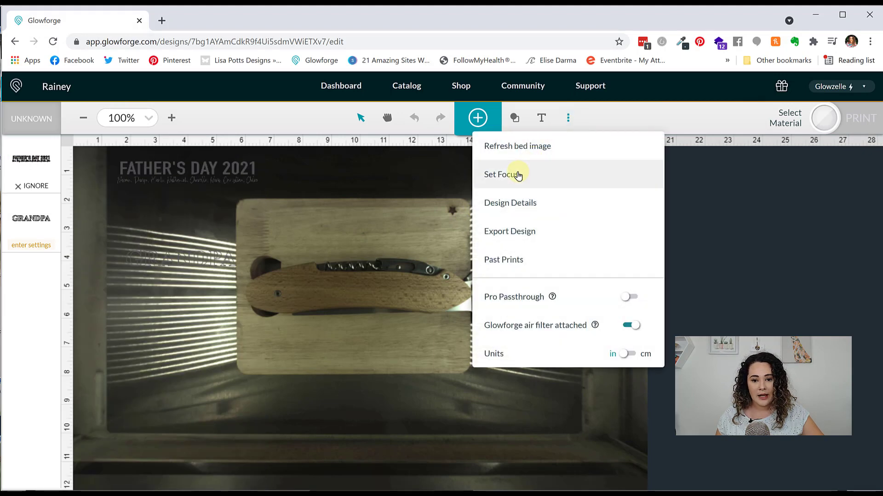
pyautogui.click(494, 173)
pyautogui.click(361, 287)
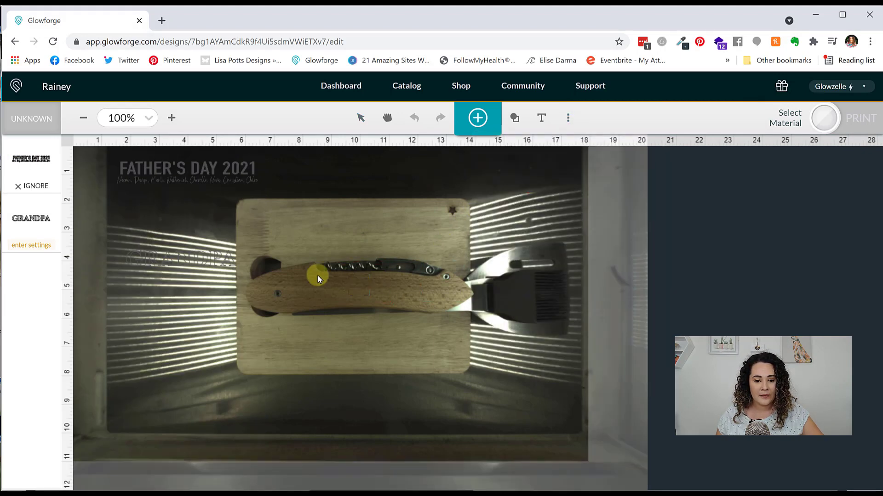
# Set the GRANDPA artwork to engrave with the custom 800 / 65 settings.
pyautogui.click(38, 220)
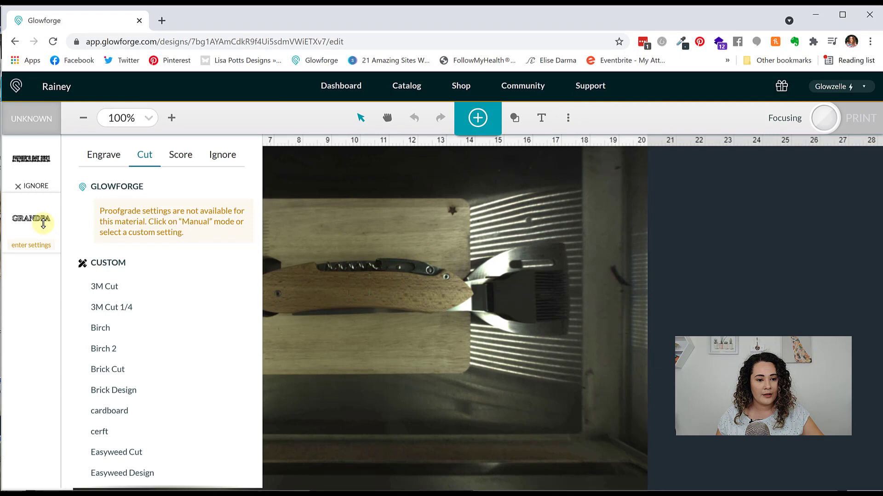
pyautogui.click(114, 161)
pyautogui.scroll(-8, 172, 280)
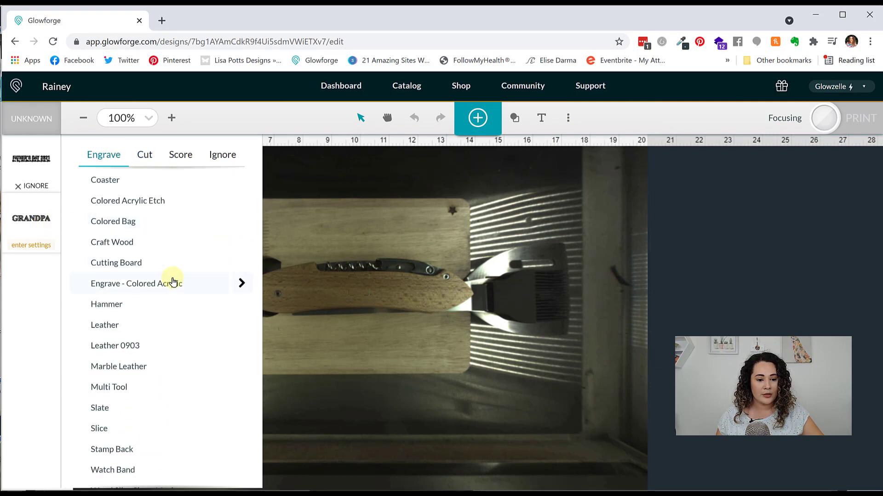
pyautogui.click(324, 401)
# Place the GRANDPA artwork on the BBQ tool's wooden handle and fine-tune its position close up.
pyautogui.moveTo(185, 268); pyautogui.dragTo(362, 294)
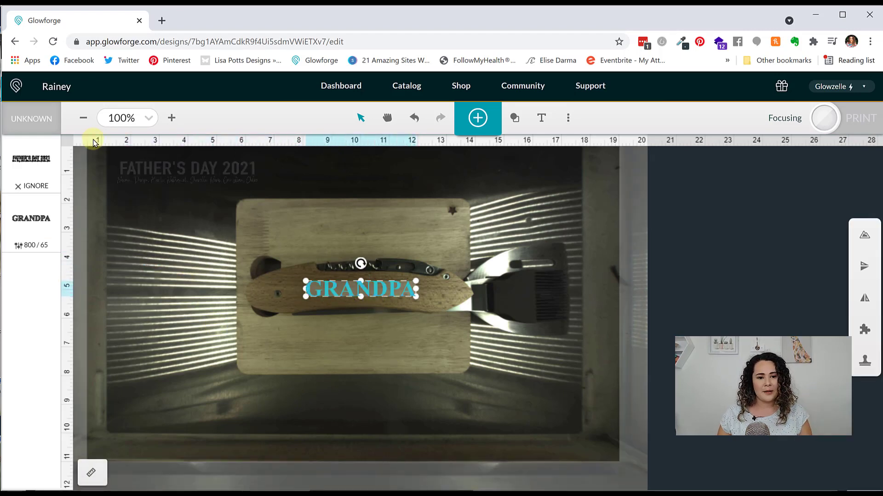
pyautogui.click(172, 118)
pyautogui.click(212, 190)
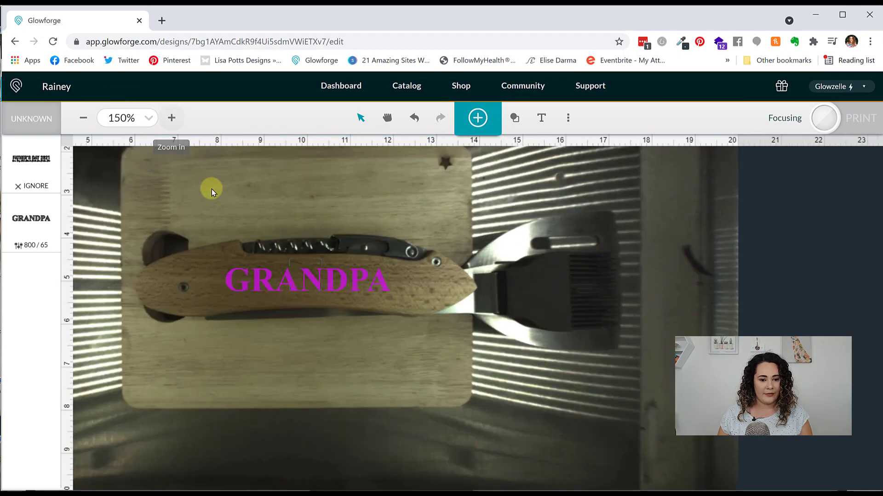
pyautogui.click(387, 118)
pyautogui.moveTo(331, 219); pyautogui.dragTo(381, 210)
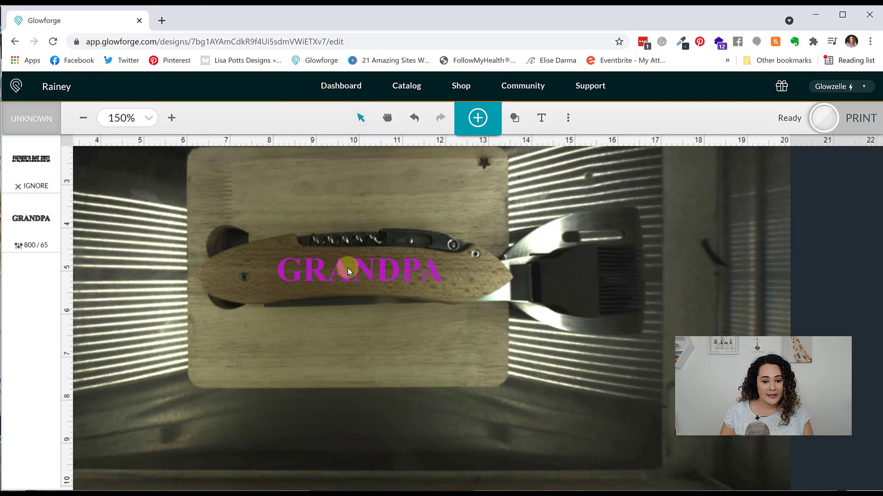
pyautogui.moveTo(348, 268); pyautogui.dragTo(351, 271)
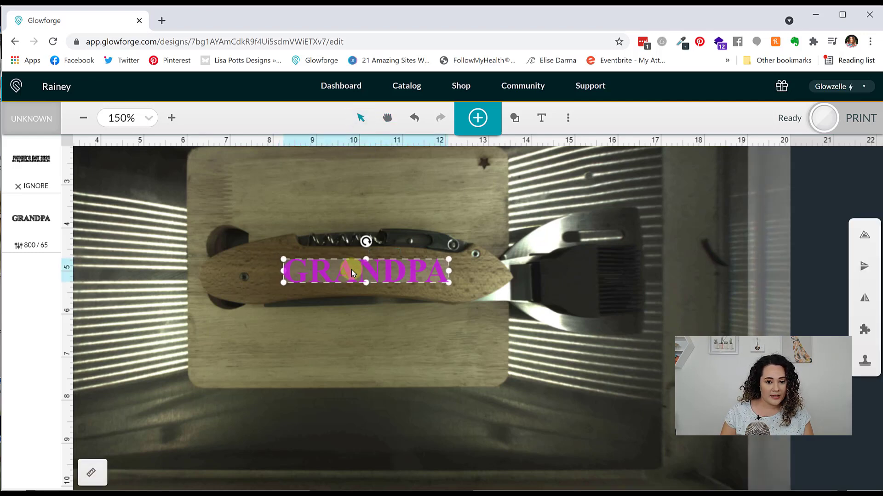
# Fine-tune the GRANDPA artwork's position on the wooden handle, shifting it slightly left, and start the print.
pyautogui.click(383, 337)
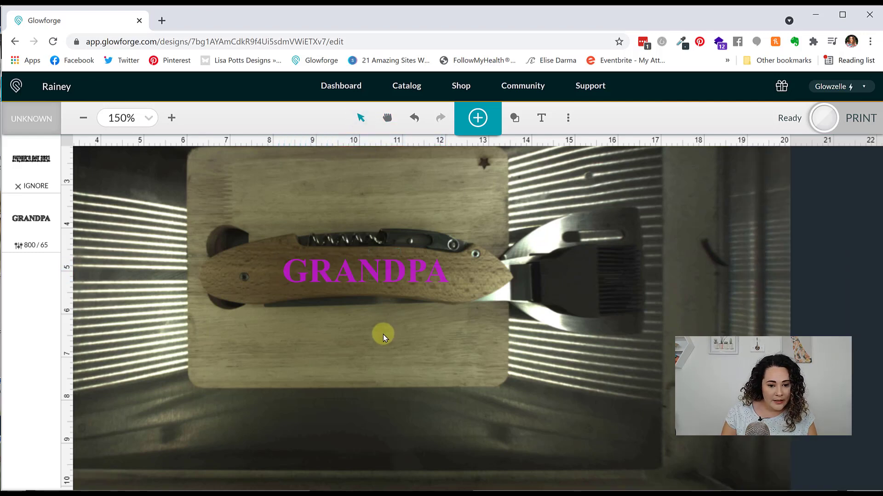
pyautogui.press('XF86MonBrightnessUp')
pyautogui.press('XF86MonBrightnessUp')
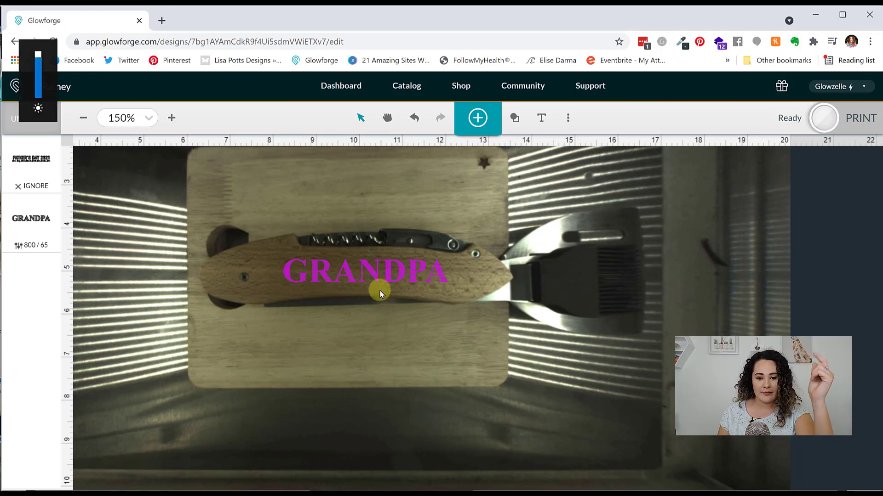
pyautogui.click(380, 278)
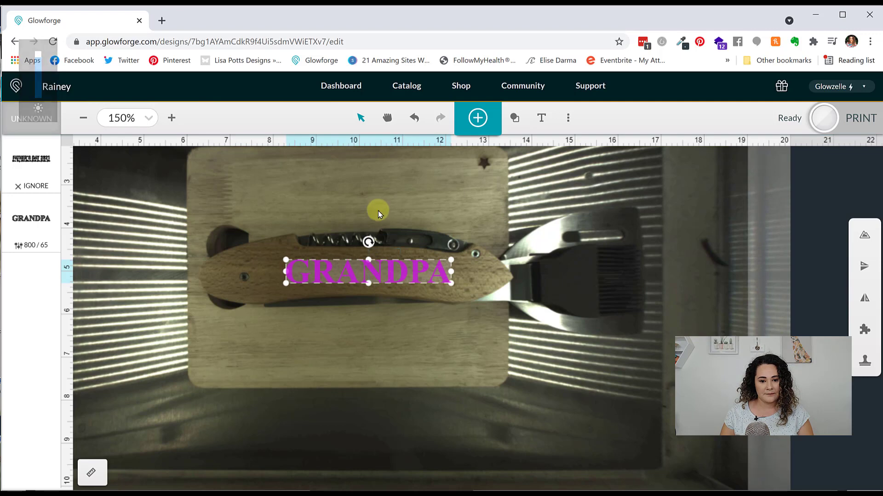
pyautogui.click(380, 194)
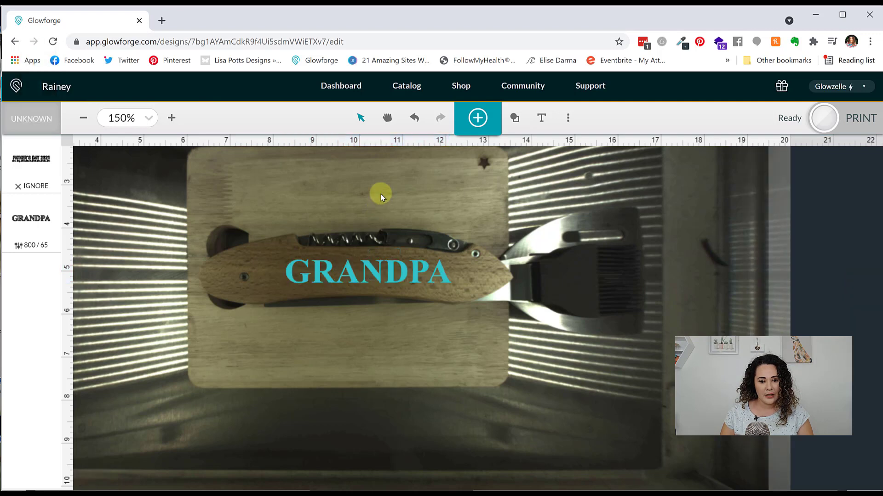
pyautogui.click(364, 268)
pyautogui.moveTo(363, 268); pyautogui.dragTo(358, 268)
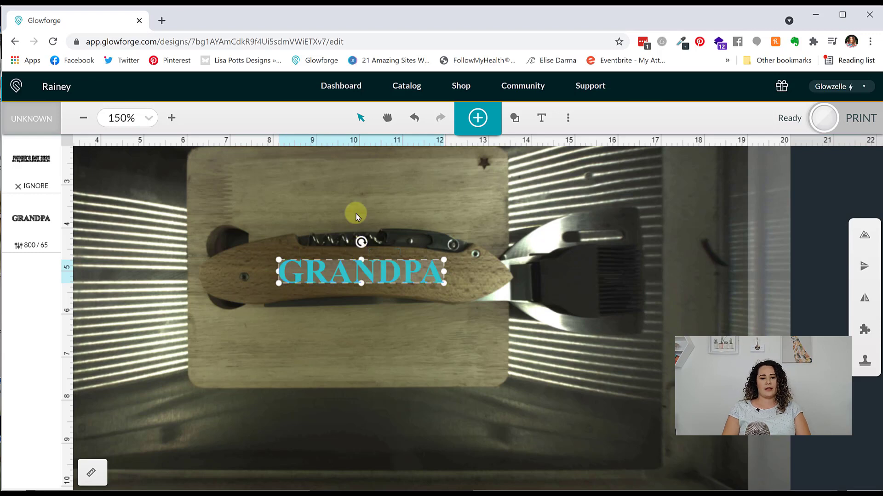
pyautogui.click(356, 214)
pyautogui.click(358, 274)
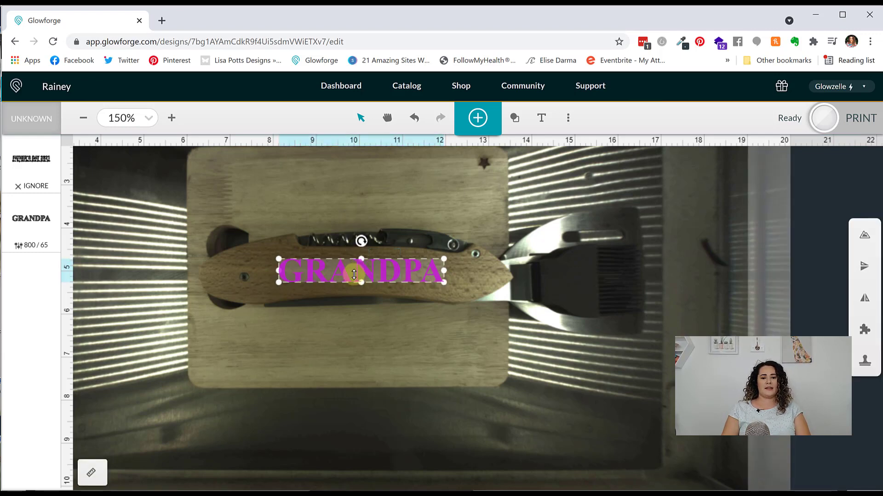
pyautogui.click(356, 191)
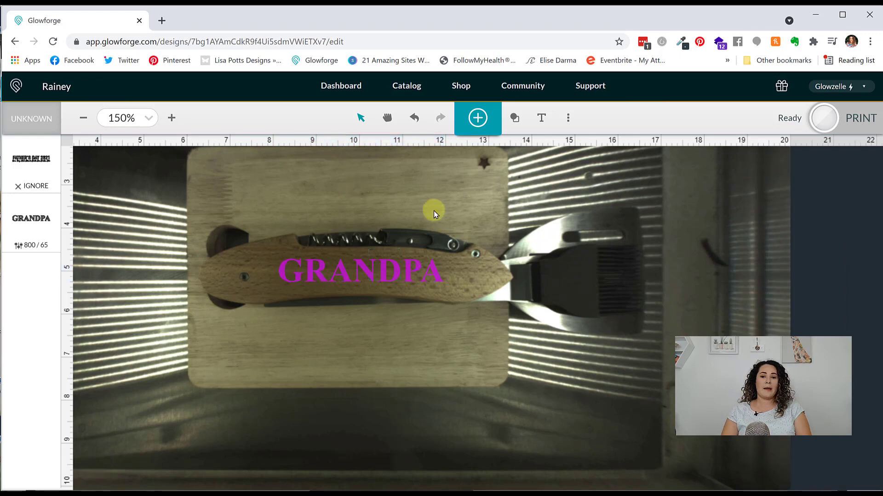
pyautogui.click(856, 118)
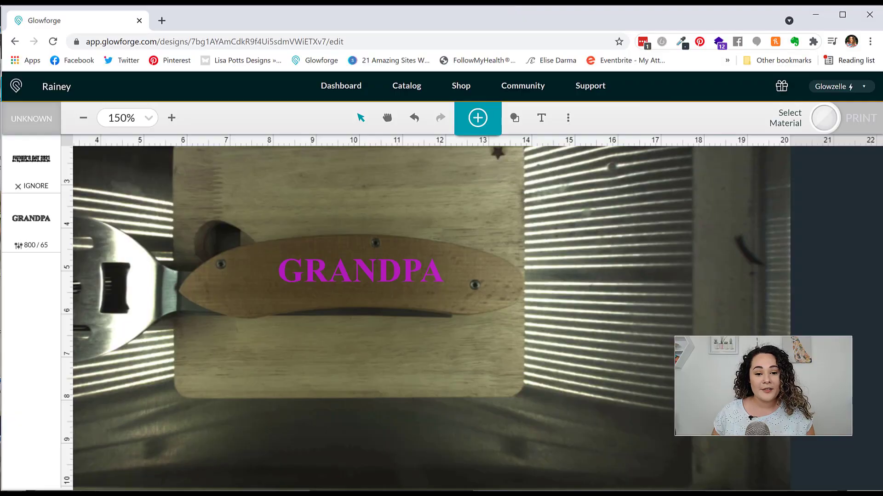
# Set the GRANDPA artwork to be ignored and the FATHER'S DAY 2021 artwork to engrave with the saved Multi Tool settings (800 / 65).
pyautogui.click(39, 218)
pyautogui.click(224, 155)
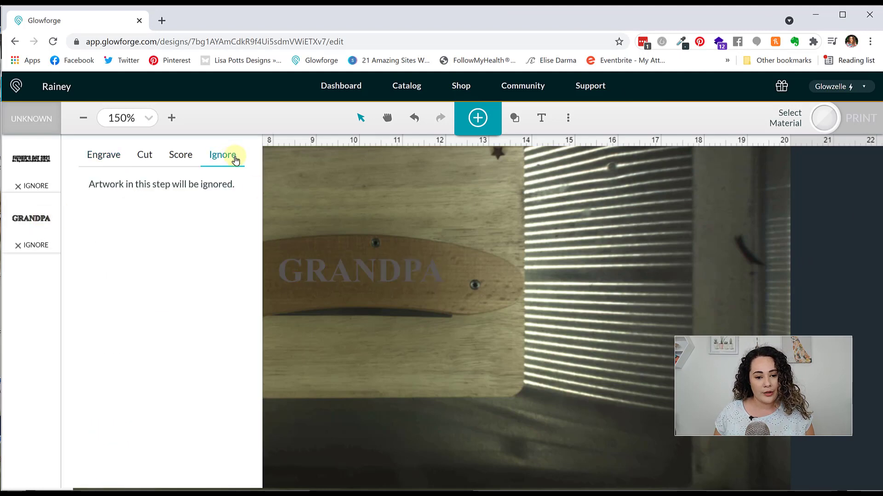
pyautogui.click(102, 155)
pyautogui.scroll(-9, 139, 322)
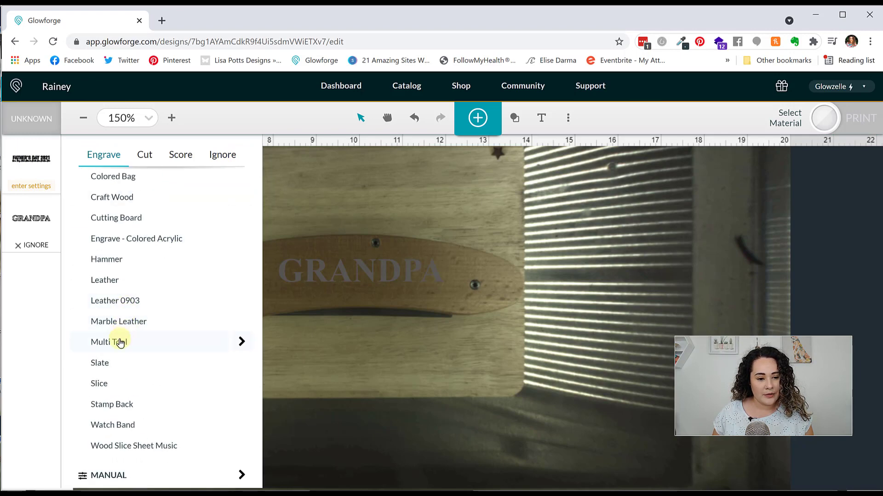
pyautogui.click(350, 194)
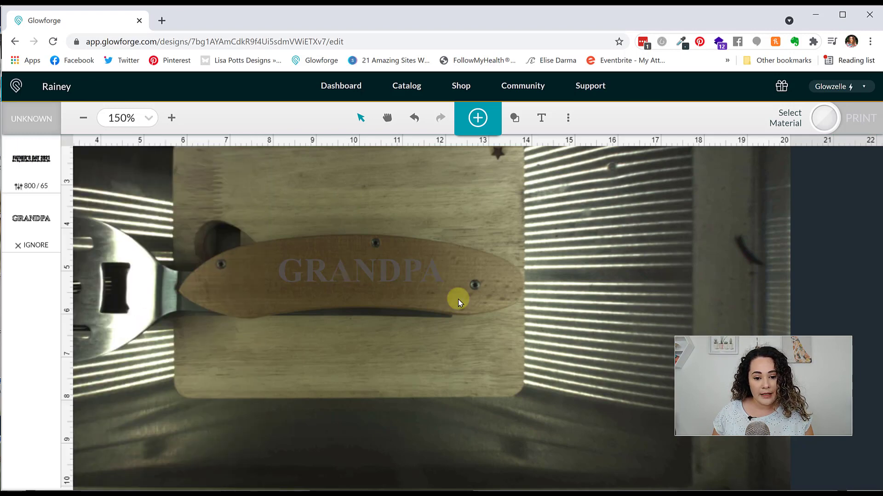
# Move the GRANDPA artwork off the cutting board to its right and place the FATHER'S DAY 2021 artwork on the wooden handle.
pyautogui.moveTo(458, 299); pyautogui.dragTo(676, 274)
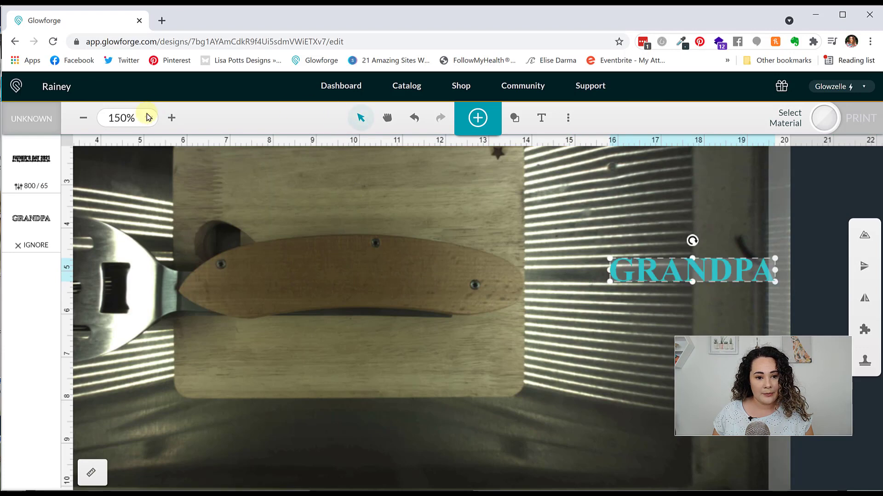
pyautogui.click(83, 117)
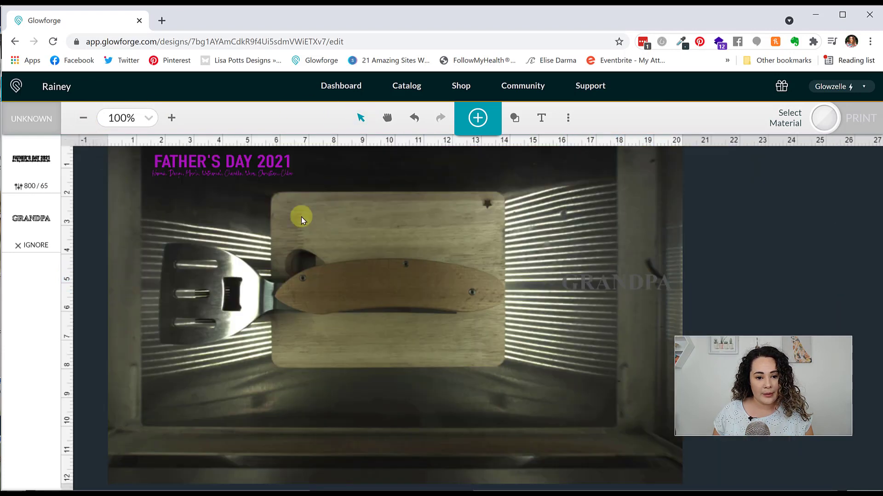
pyautogui.moveTo(204, 162); pyautogui.dragTo(373, 278)
# Select the FATHER'S DAY 2021 title together with the names line and reposition both slightly on the handle, close up.
pyautogui.click(168, 120)
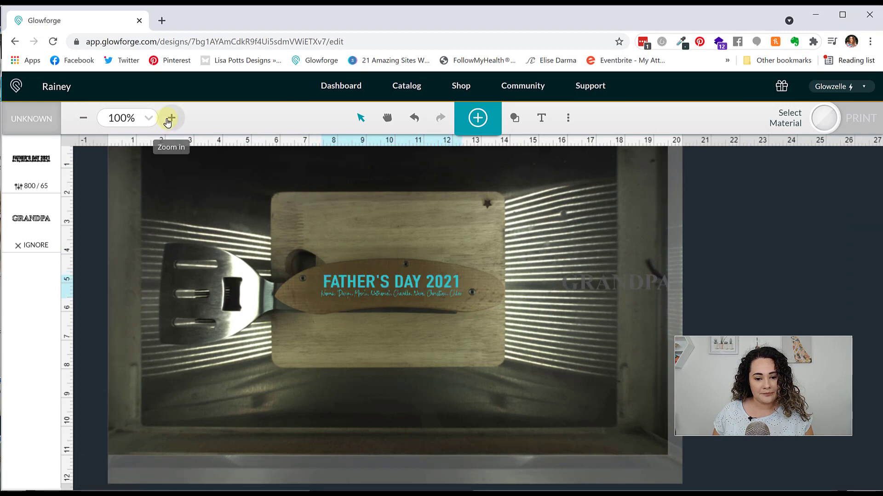
pyautogui.click(170, 118)
pyautogui.click(387, 118)
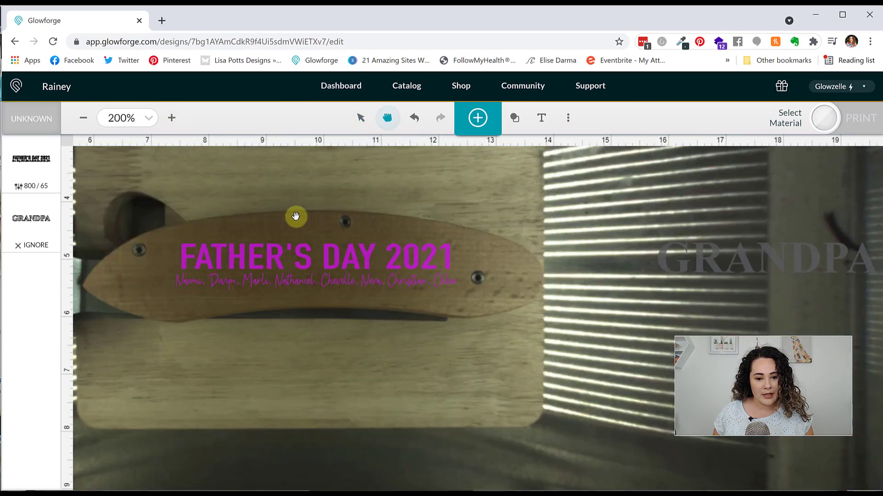
pyautogui.moveTo(295, 216); pyautogui.dragTo(367, 225)
pyautogui.click(359, 121)
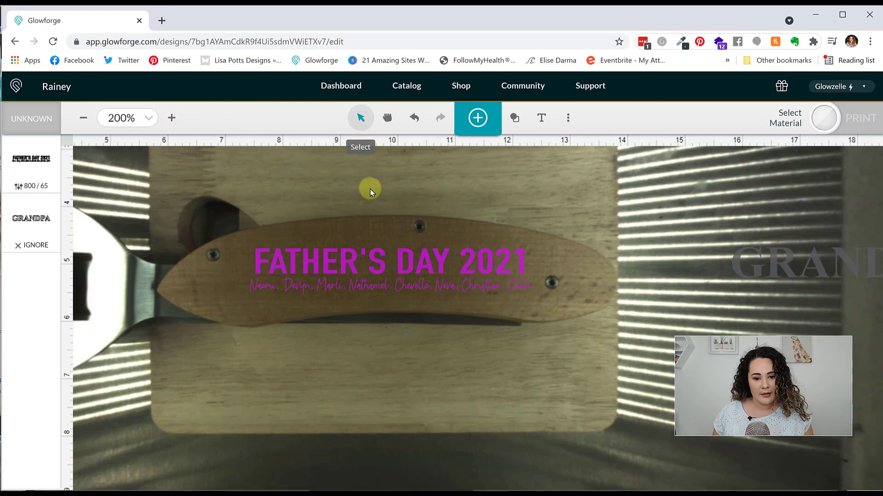
pyautogui.moveTo(373, 256); pyautogui.dragTo(374, 261)
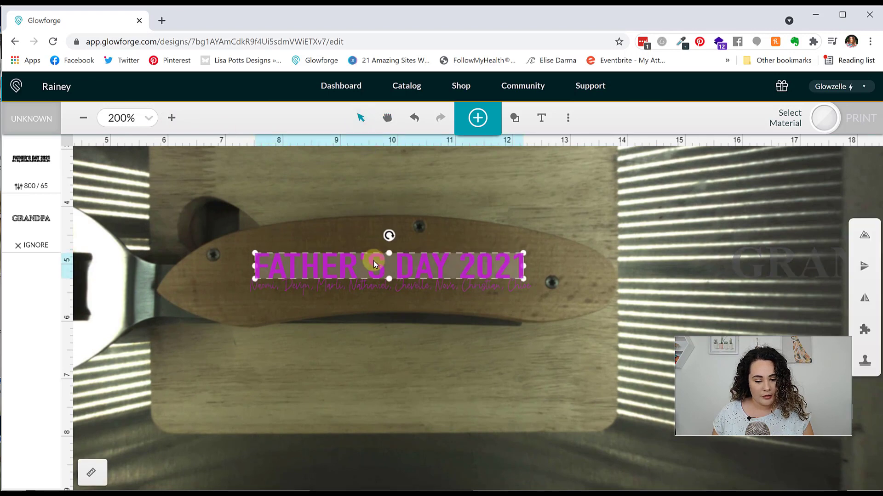
pyautogui.hotkey('ctrl', 'z')
pyautogui.moveTo(269, 202); pyautogui.dragTo(360, 313)
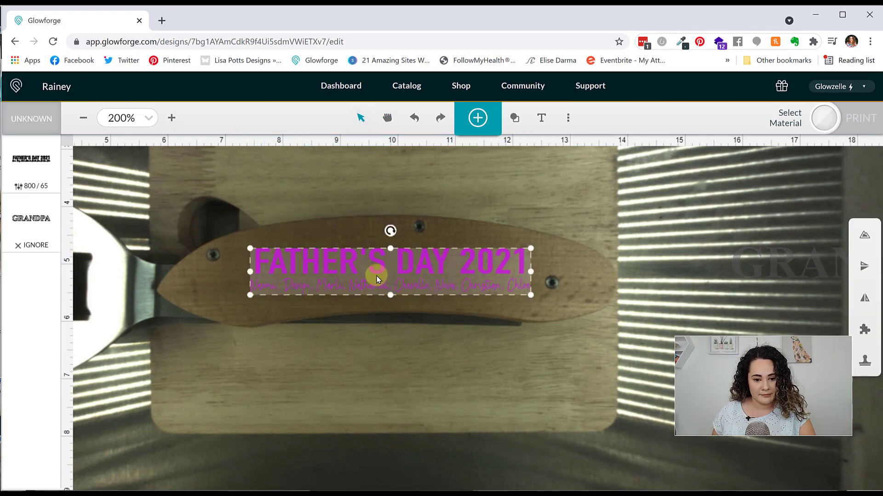
pyautogui.moveTo(376, 276); pyautogui.dragTo(377, 272)
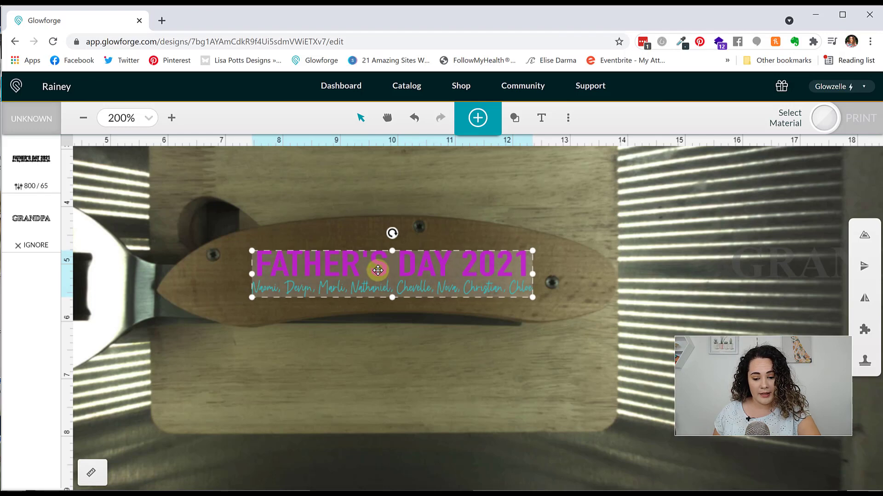
pyautogui.click(465, 200)
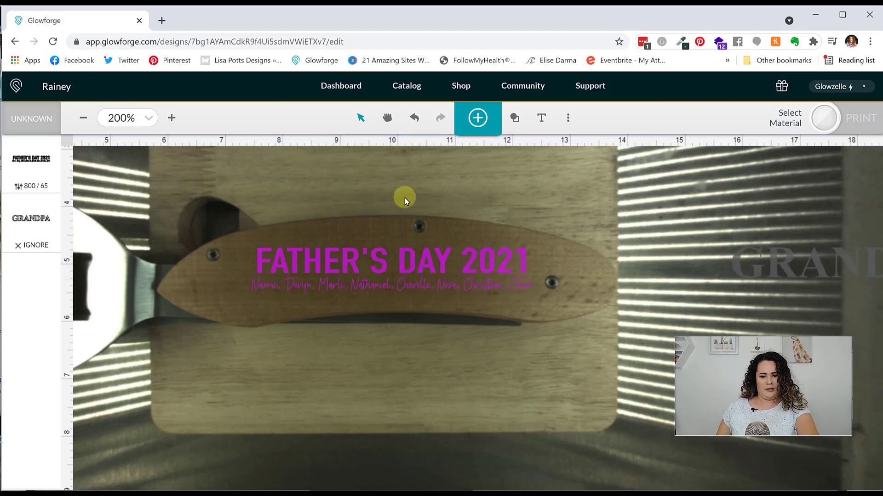
# Nudge the title and names line slightly down and left so they sit between the handle's screws.
pyautogui.moveTo(272, 186); pyautogui.dragTo(562, 416)
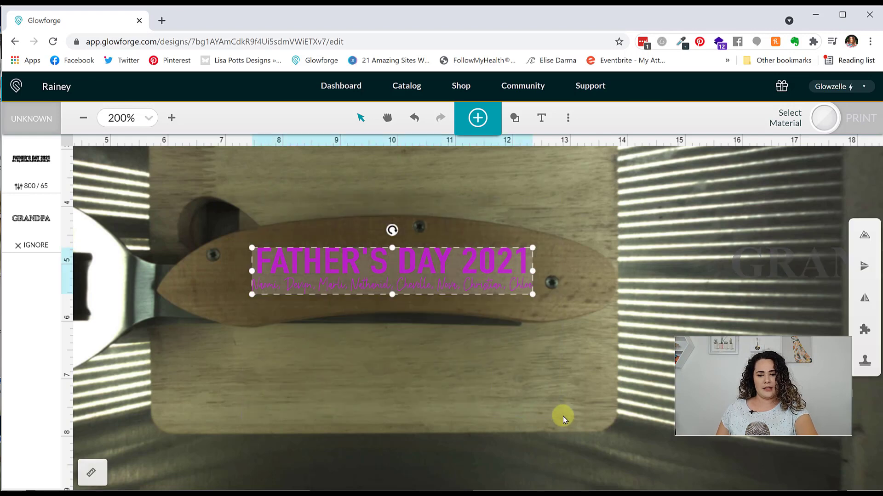
pyautogui.click(550, 203)
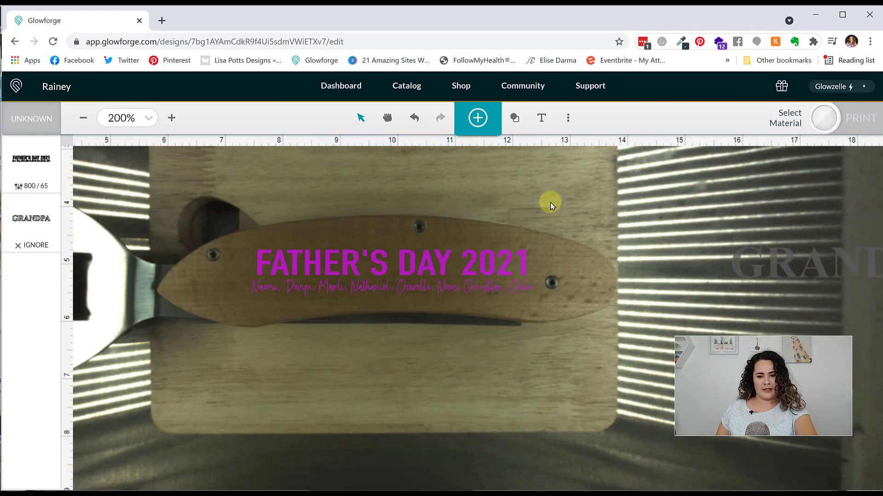
pyautogui.moveTo(244, 204); pyautogui.dragTo(492, 344)
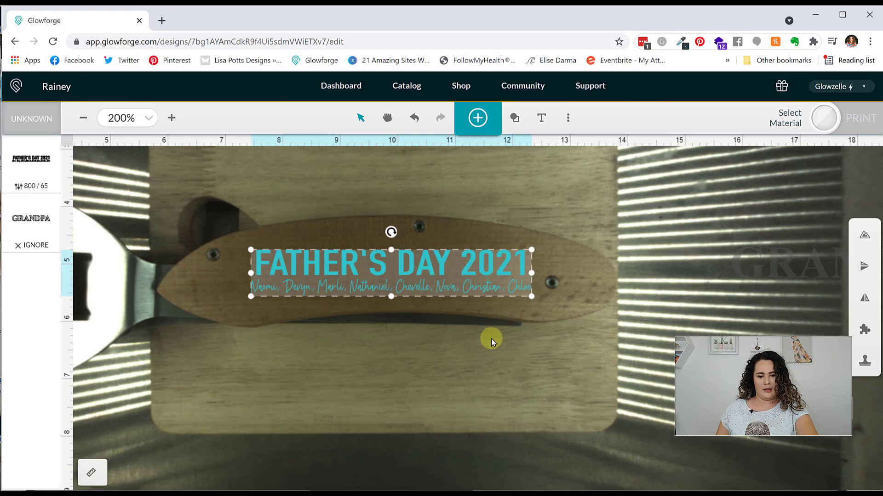
pyautogui.click(542, 203)
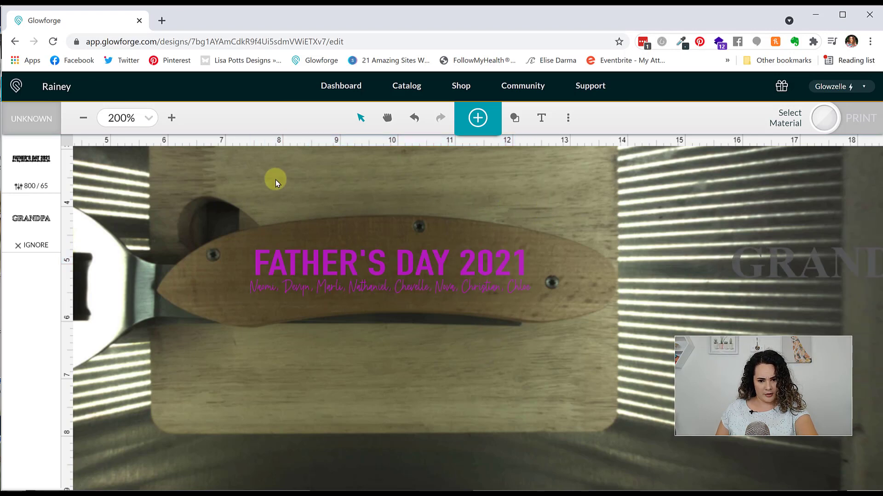
pyautogui.moveTo(275, 180); pyautogui.dragTo(361, 329)
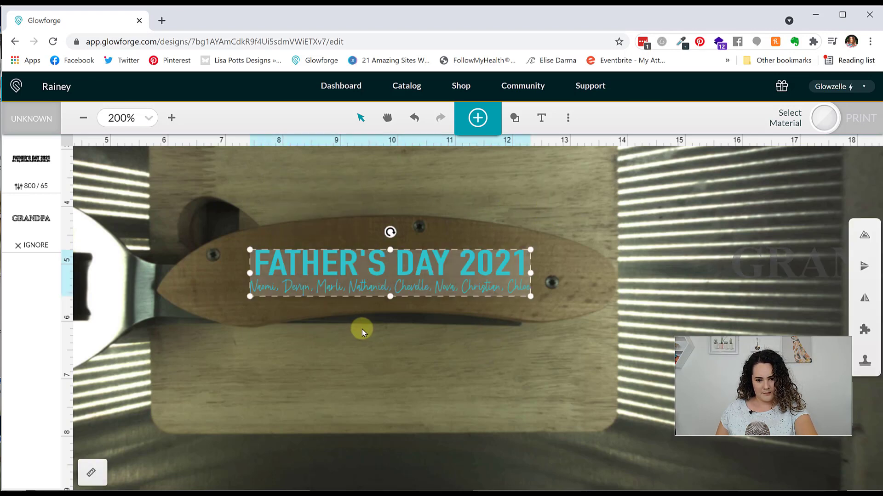
pyautogui.click(370, 335)
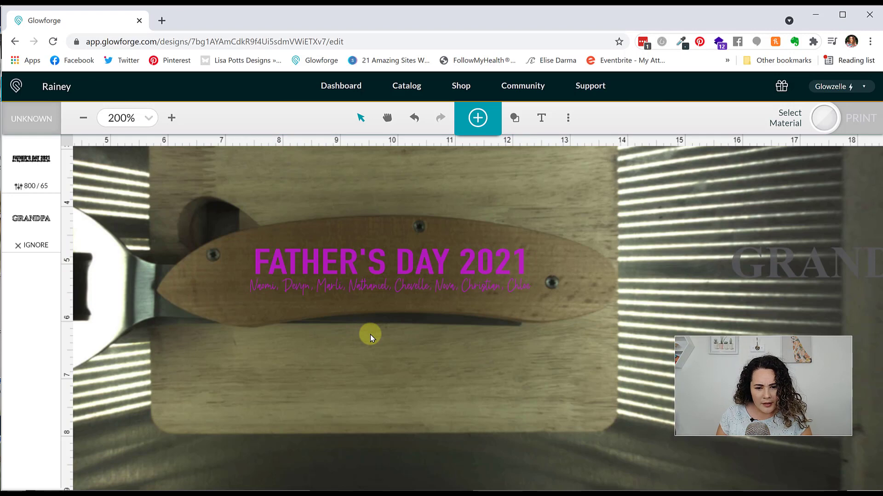
pyautogui.moveTo(294, 211); pyautogui.dragTo(401, 359)
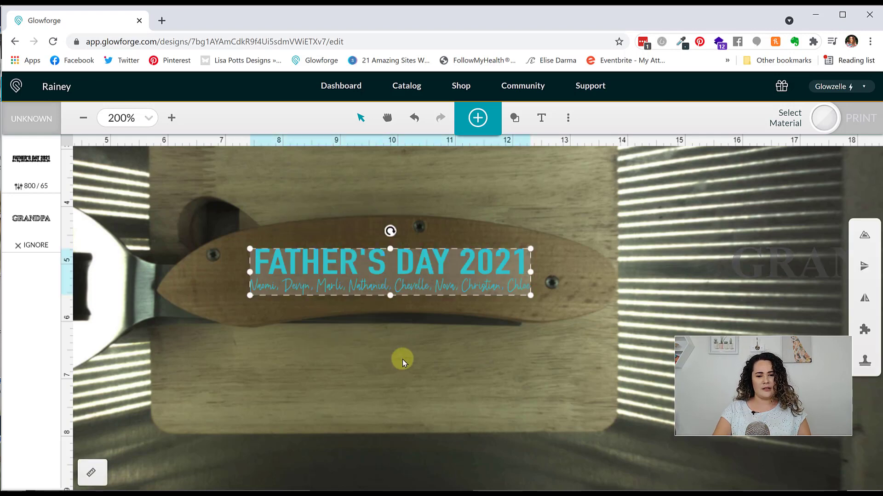
pyautogui.click(405, 358)
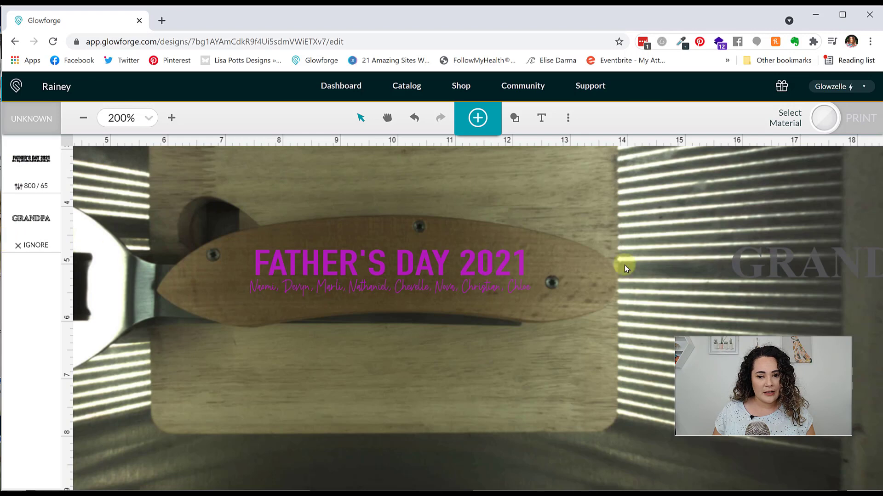
# Set the laser focus on the middle of the wooden handle, at the FATHER'S DAY 2021 lettering.
pyautogui.click(566, 122)
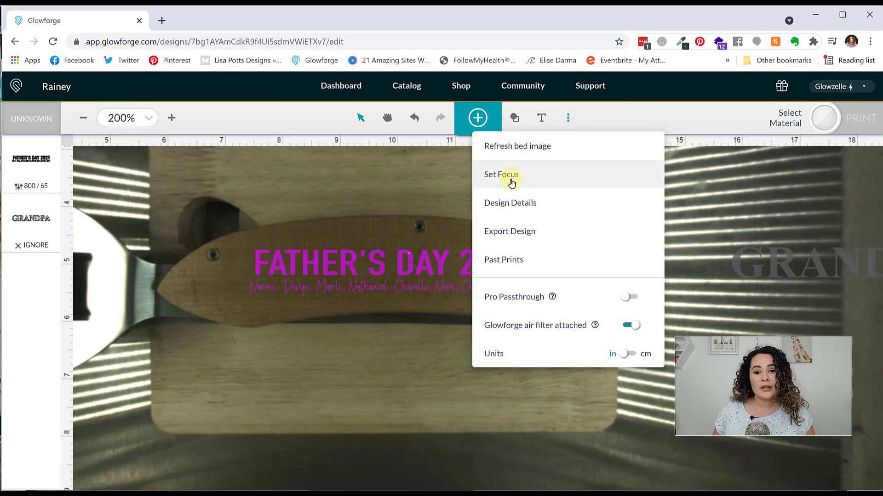
pyautogui.click(512, 182)
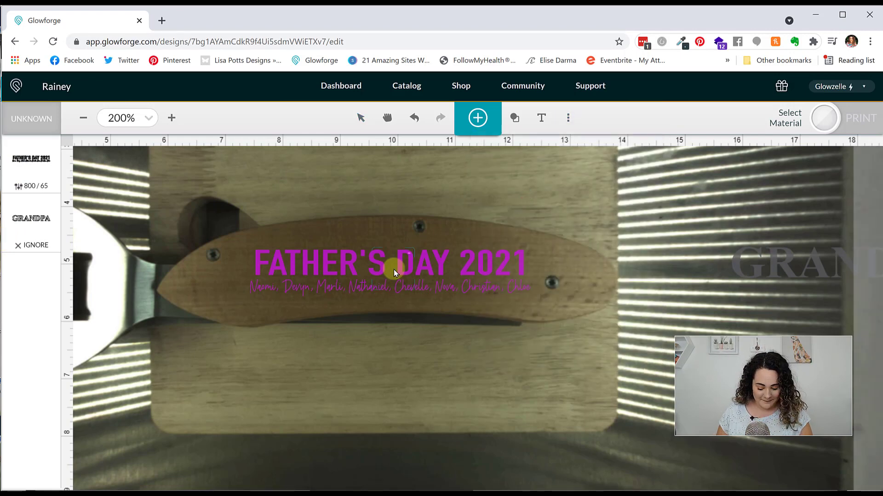
pyautogui.click(394, 271)
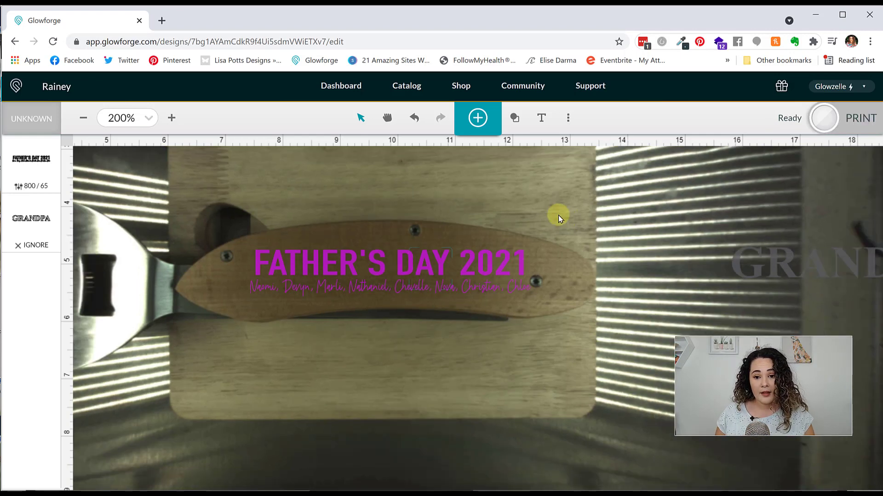
# Select the FATHER'S DAY 2021 title with the names line and nudge both left, clear of the handle's end screw.
pyautogui.moveTo(265, 200); pyautogui.dragTo(406, 327)
pyautogui.press('Left')
pyautogui.press('Left')
pyautogui.press('Left')
pyautogui.press('Left')
pyautogui.press('Left')
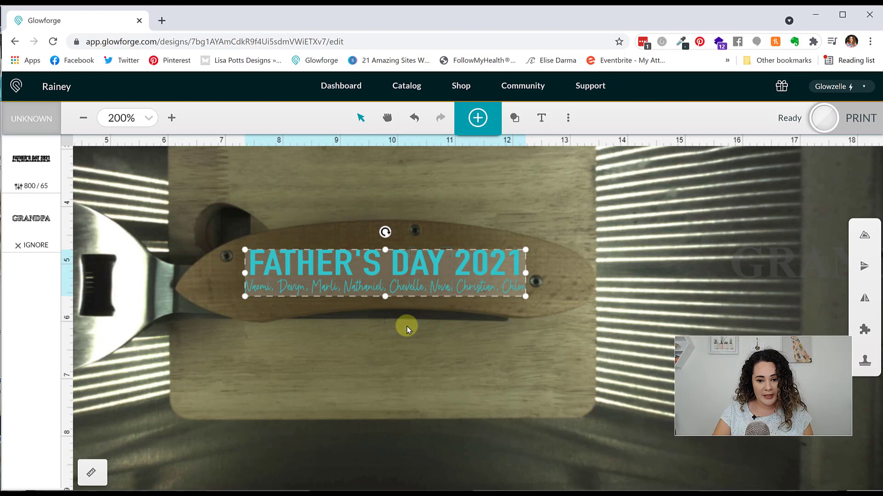
pyautogui.press('Left')
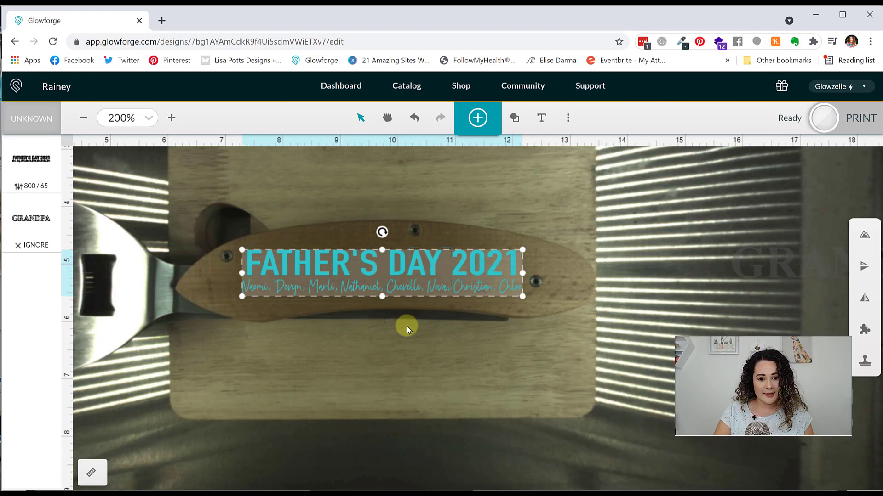
pyautogui.click(428, 341)
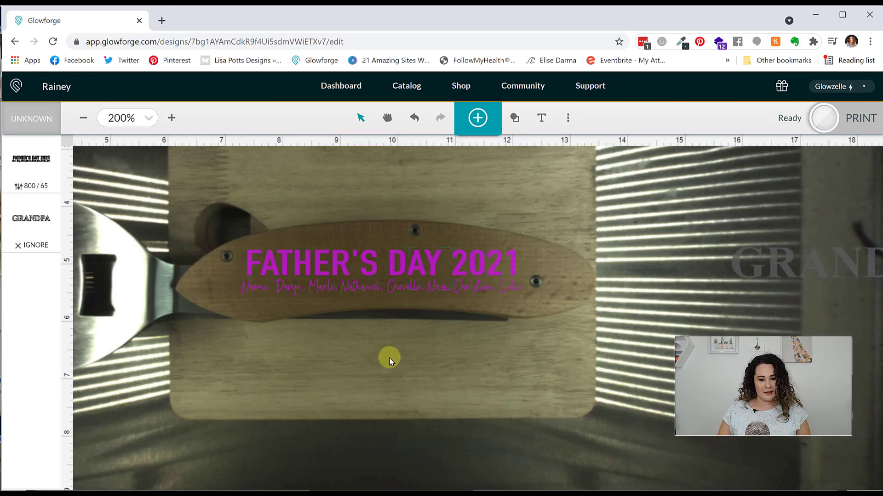
# Nudge the FATHER'S DAY 2021 title and names line slightly further left and down, and start the print.
pyautogui.moveTo(230, 201); pyautogui.dragTo(391, 351)
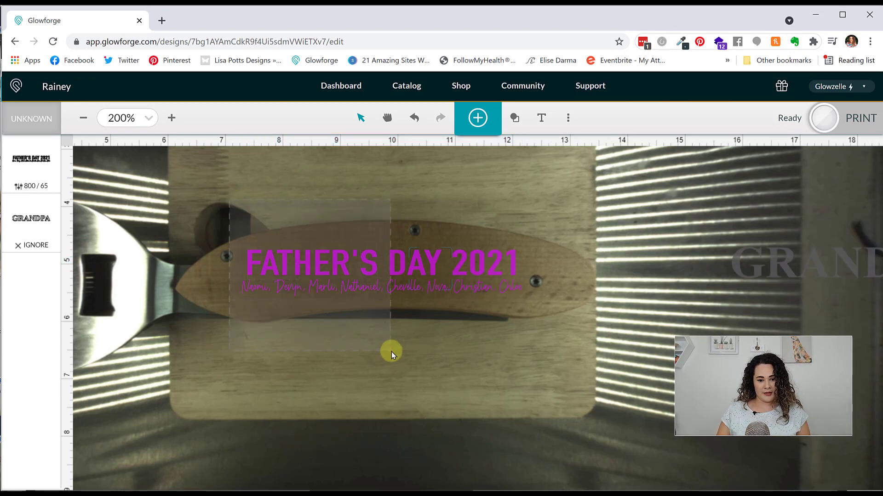
pyautogui.press('Left')
pyautogui.press('Down')
pyautogui.press('Down')
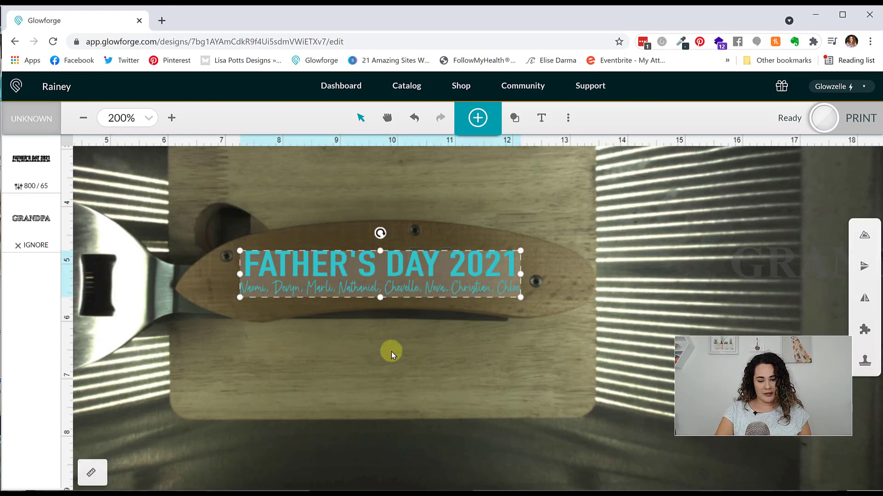
pyautogui.click(409, 358)
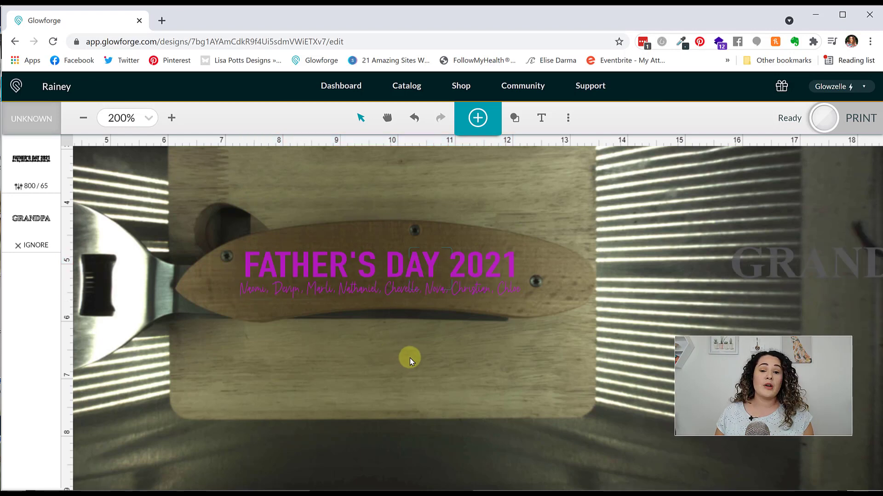
pyautogui.click(859, 119)
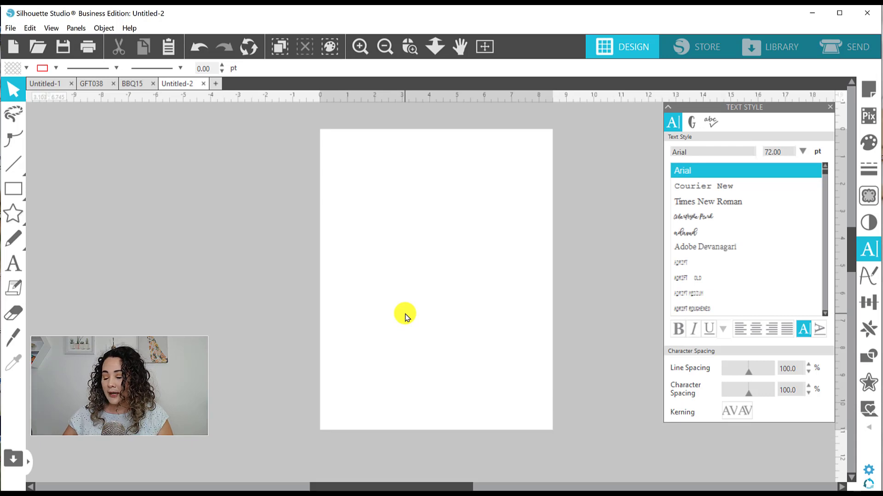
# Switch to Silhouette Studio and add the family surname in capitals as text on the blank page.
pyautogui.click(15, 262)
pyautogui.click(375, 254)
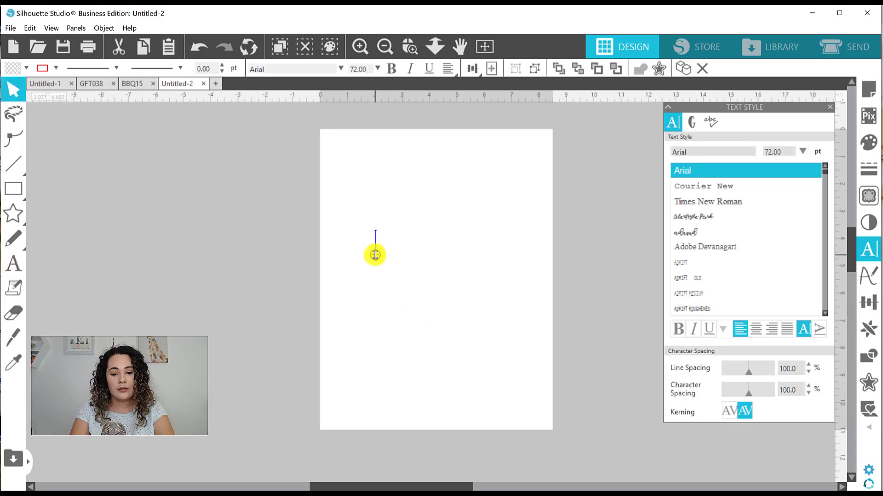
pyautogui.write('POTTS')
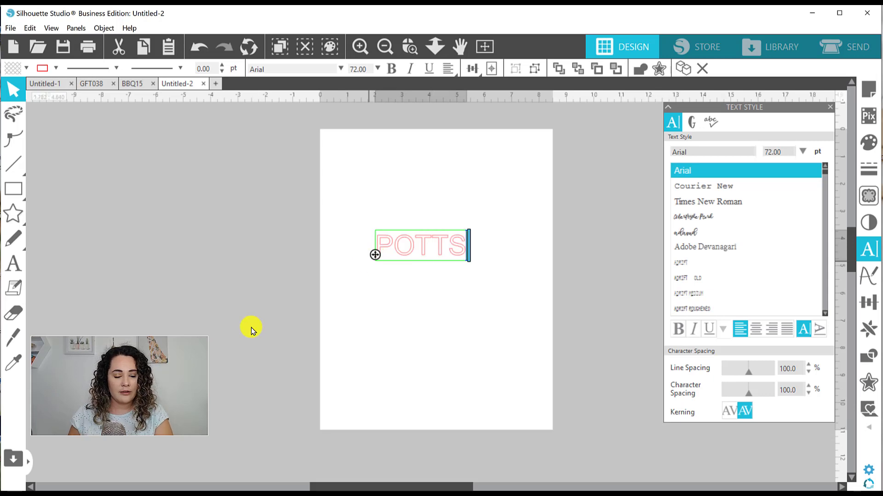
pyautogui.click(385, 339)
# Set the surname text to bold Times New Roman and make it a compound path.
pyautogui.click(405, 248)
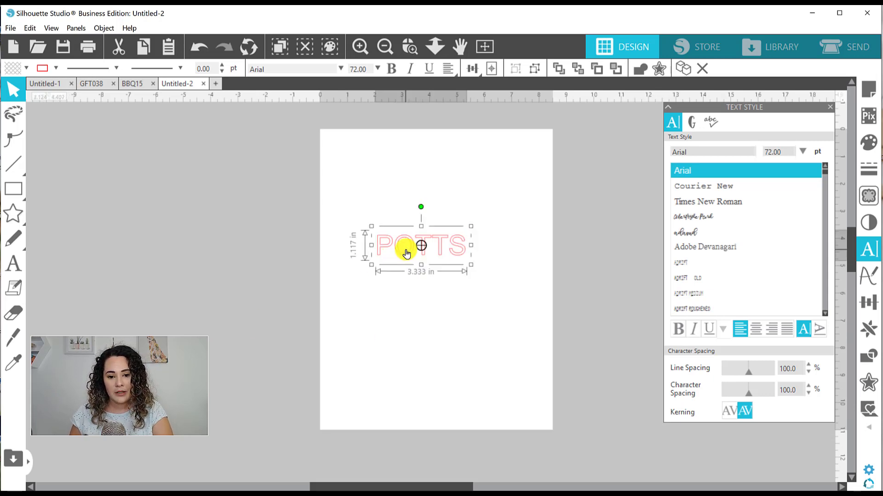
pyautogui.click(702, 202)
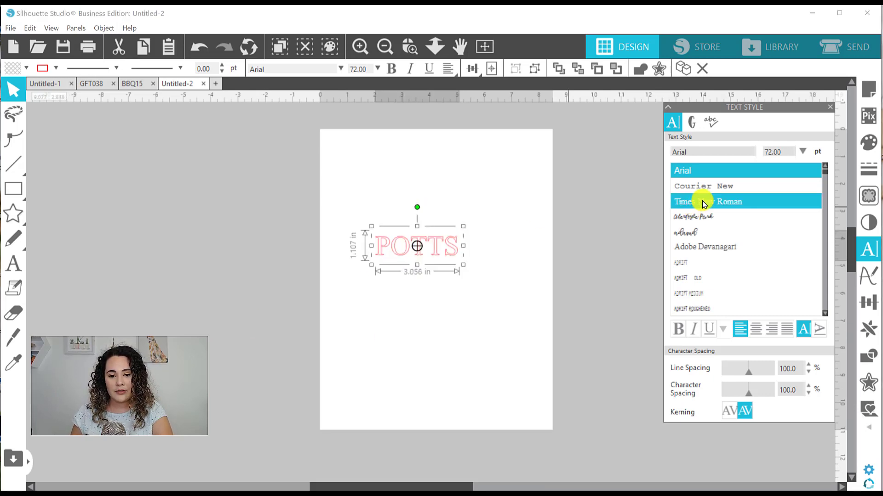
pyautogui.click(678, 330)
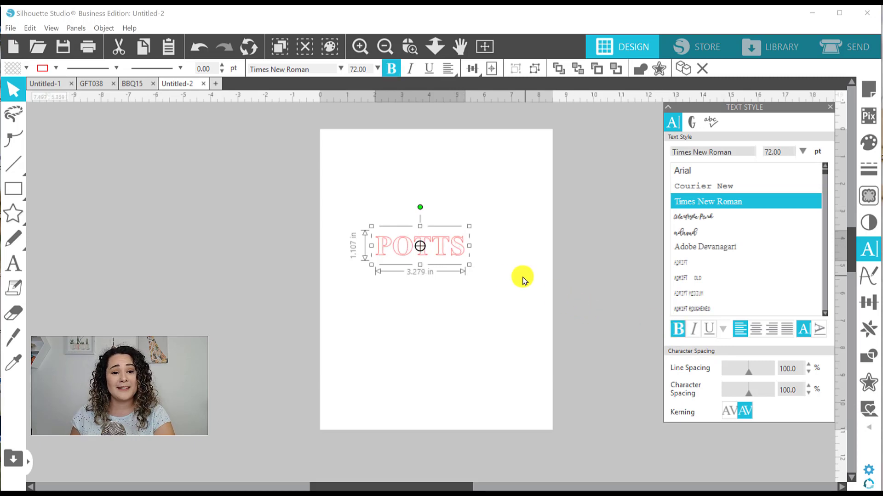
pyautogui.rightClick(458, 250)
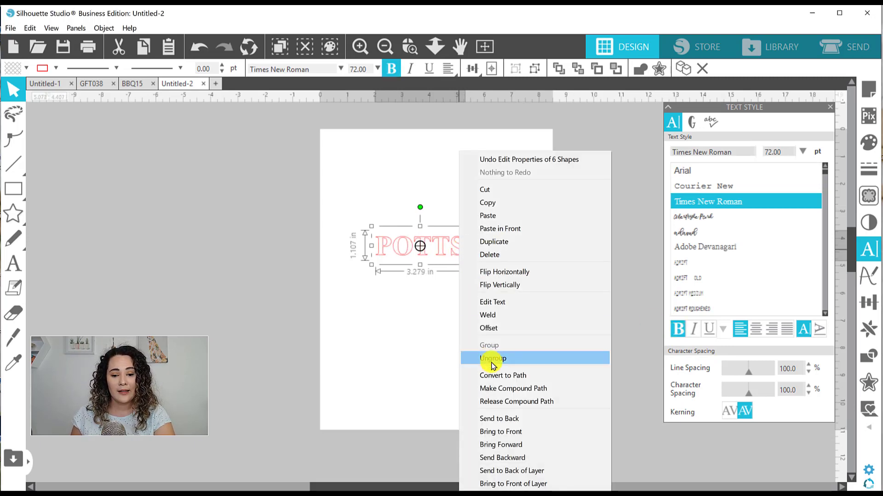
pyautogui.click(490, 385)
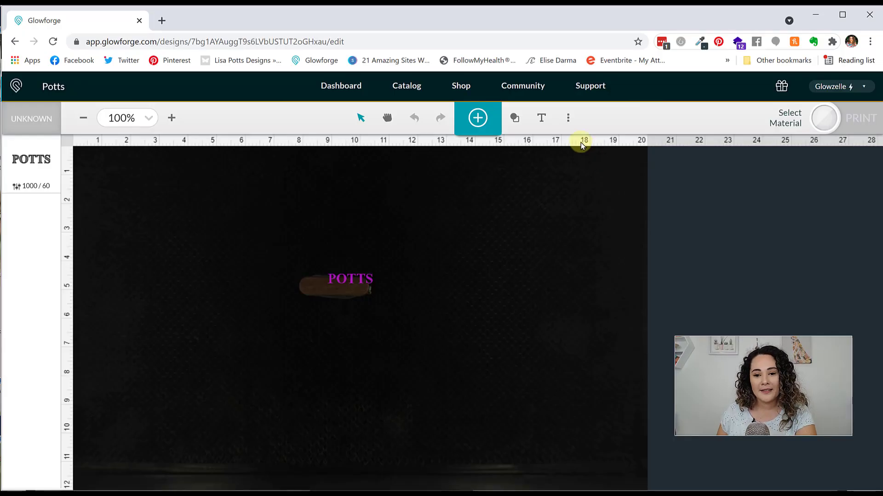
# Switch to Glowforge, set the laser focus on the small wooden multi-tool handle and move the surname artwork onto it.
pyautogui.click(568, 118)
pyautogui.click(530, 171)
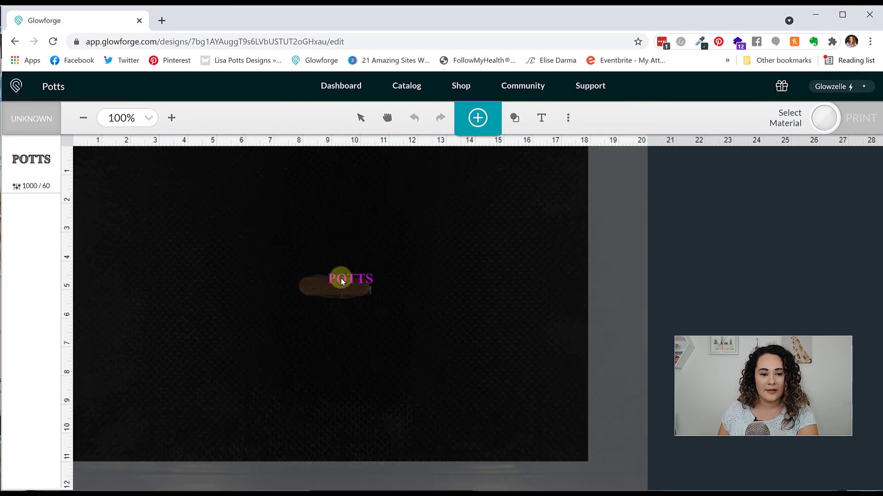
pyautogui.click(171, 118)
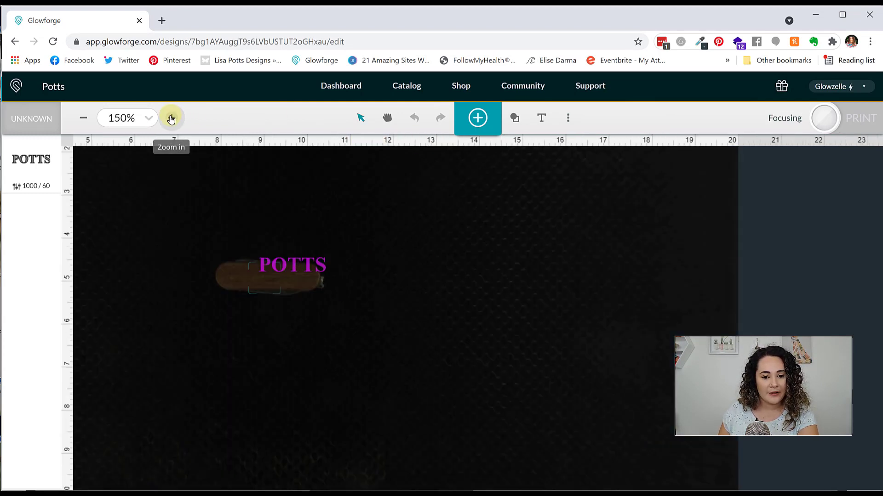
pyautogui.click(173, 118)
pyautogui.click(387, 118)
pyautogui.moveTo(277, 300); pyautogui.dragTo(407, 209)
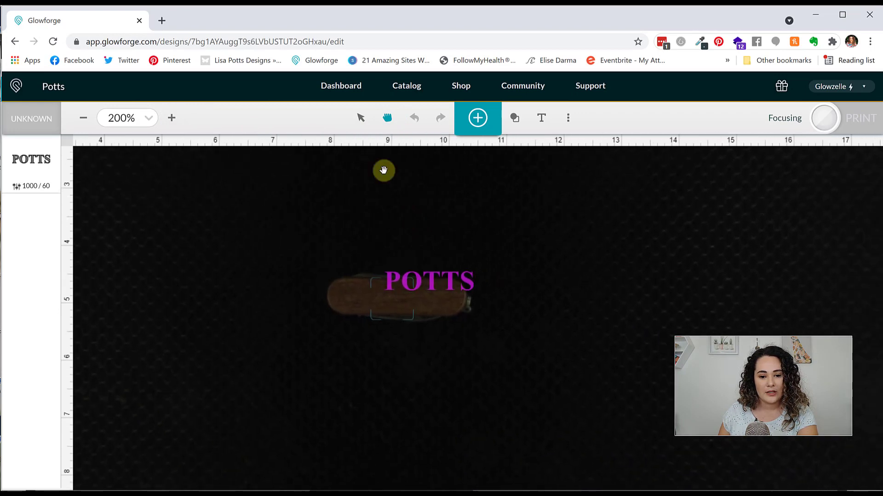
pyautogui.click(359, 119)
pyautogui.click(172, 118)
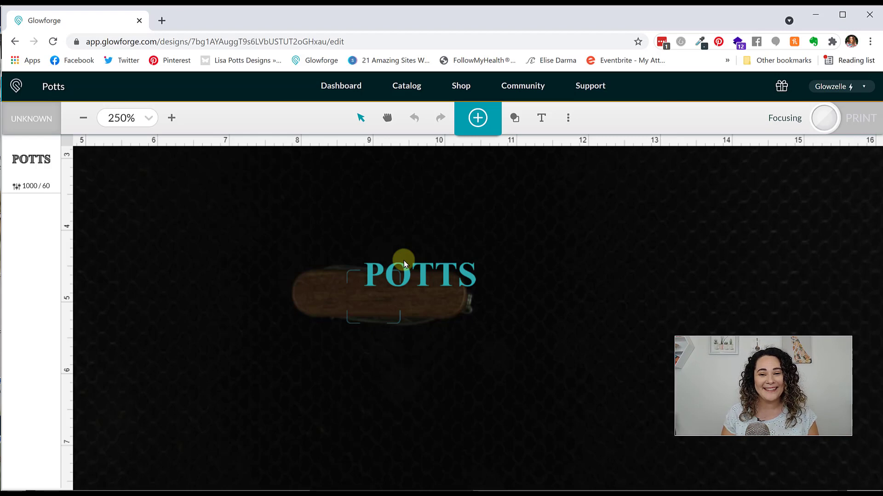
pyautogui.moveTo(466, 272); pyautogui.dragTo(428, 291)
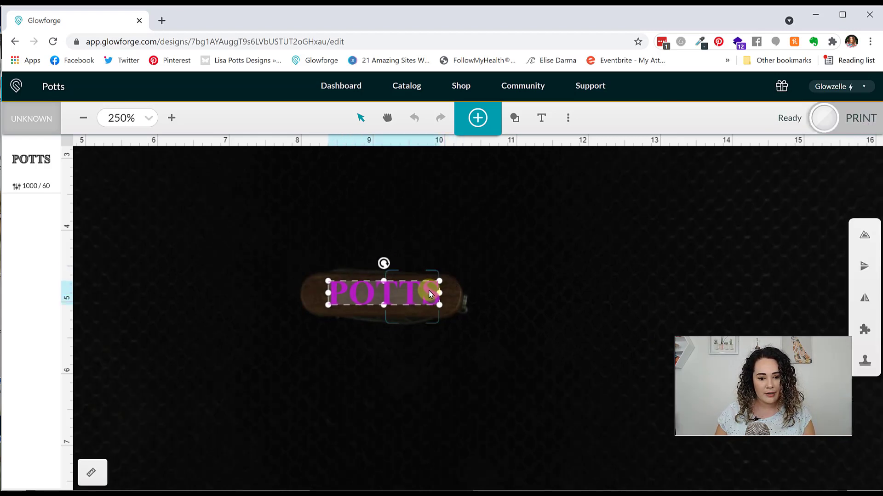
pyautogui.click(501, 308)
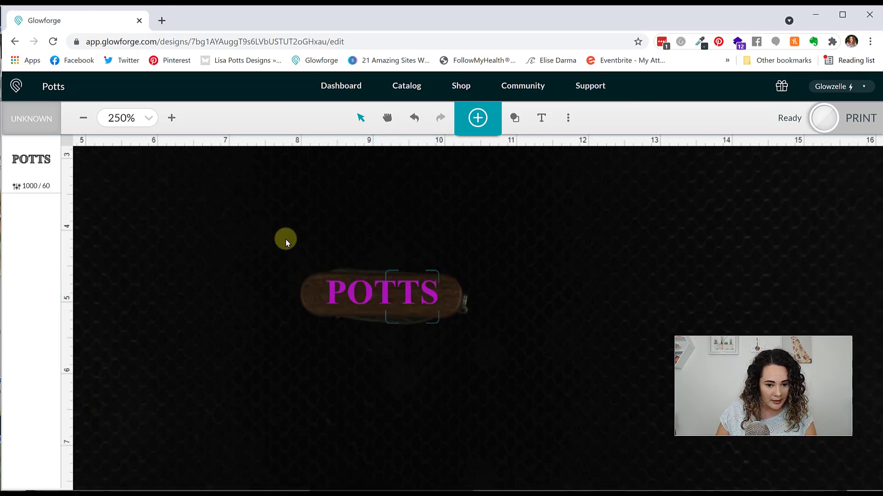
# Nudge the surname artwork slightly down and left to centre it on the wooden handle.
pyautogui.moveTo(286, 239); pyautogui.dragTo(534, 365)
pyautogui.press('Down')
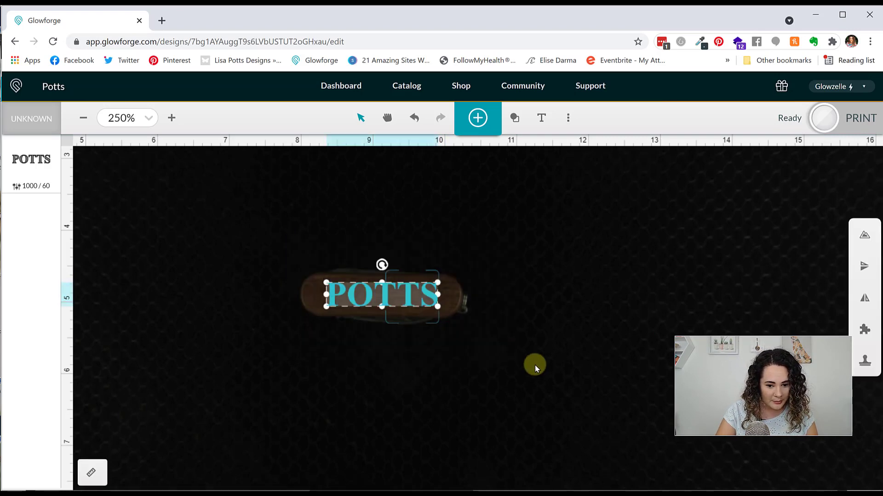
pyautogui.press('Left')
pyautogui.click(537, 363)
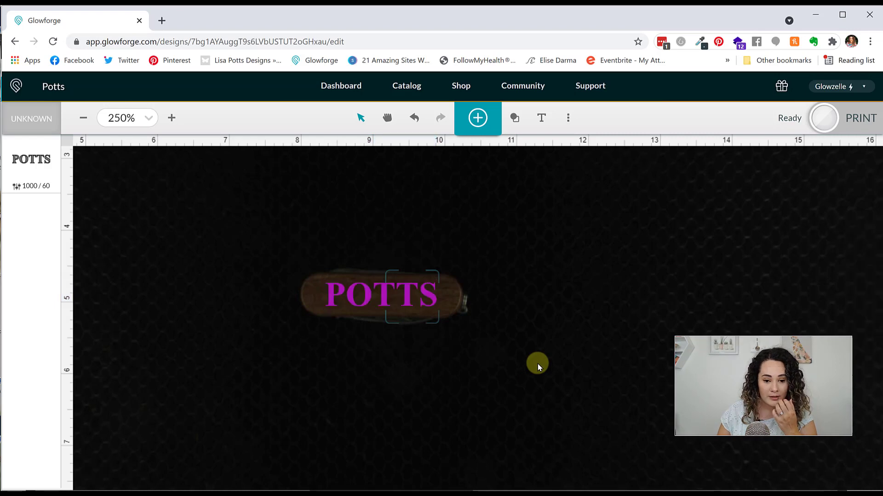
# Apply the saved Multi Tool engrave setting to the surname artwork.
pyautogui.click(10, 161)
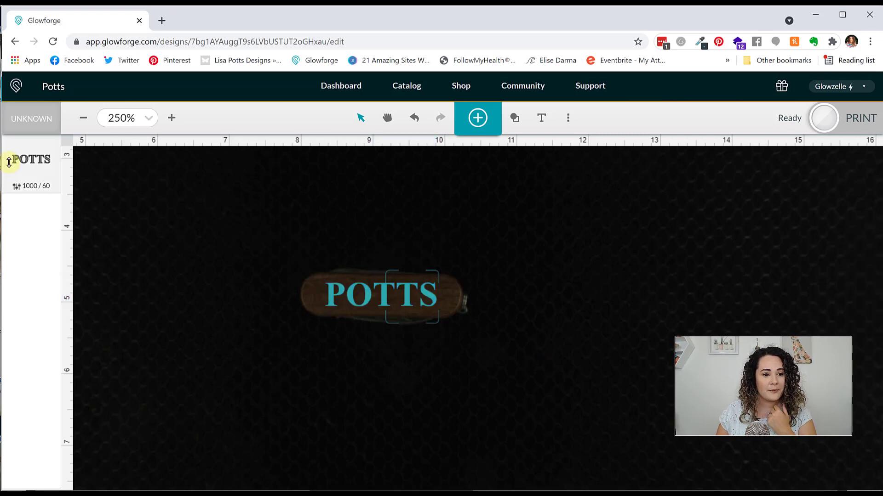
pyautogui.scroll(-6, 161, 294)
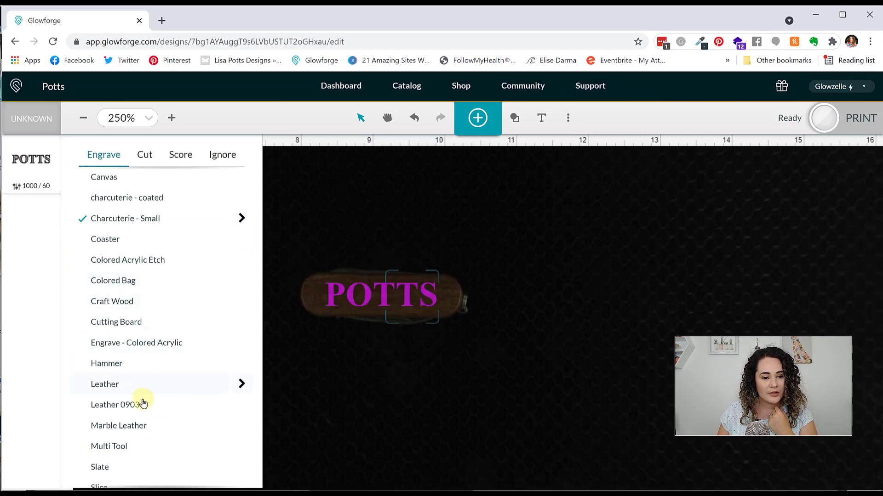
pyautogui.click(137, 445)
pyautogui.click(561, 391)
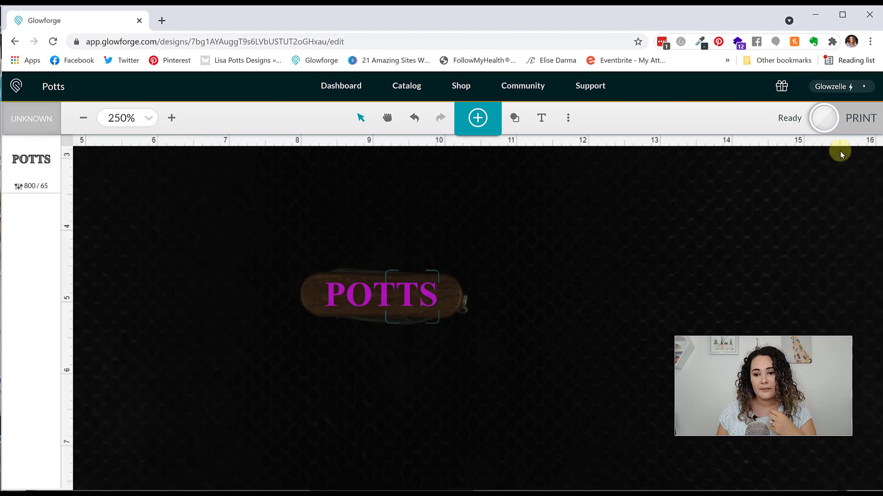